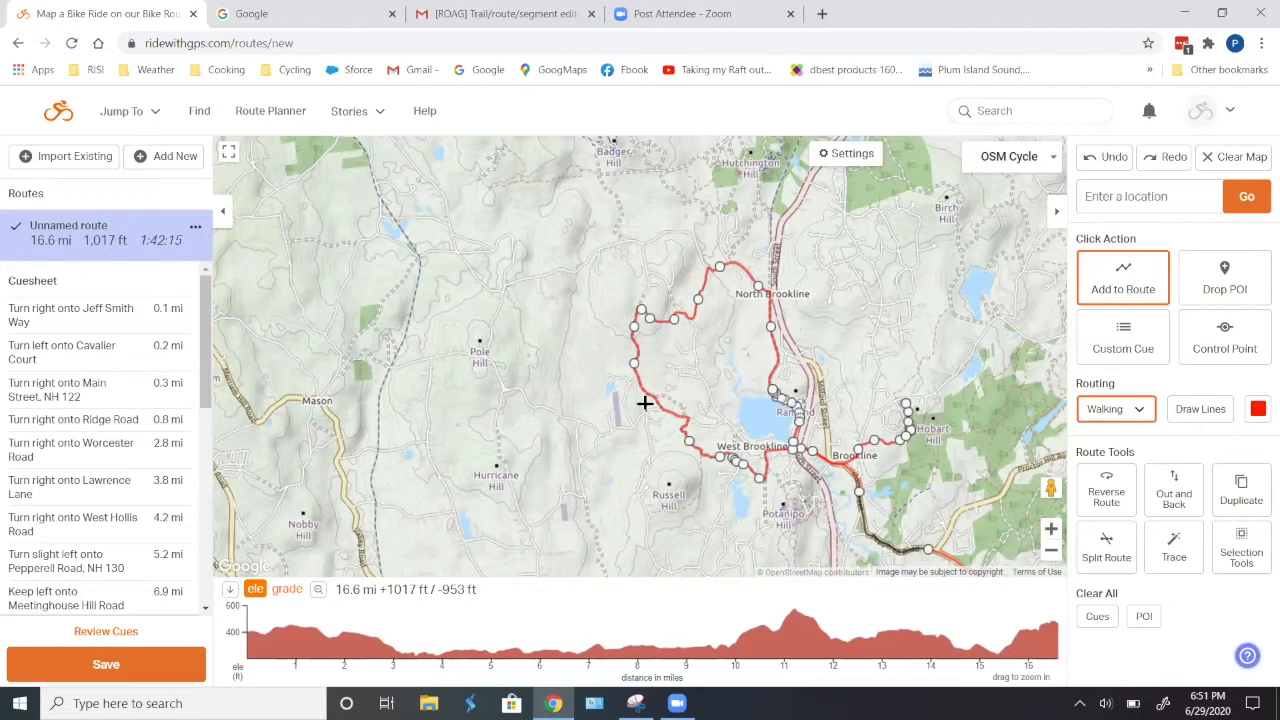
- Open the saved route SoRo v5 Butterfly 6.20.20 from the account's list of routes
click(130, 112)
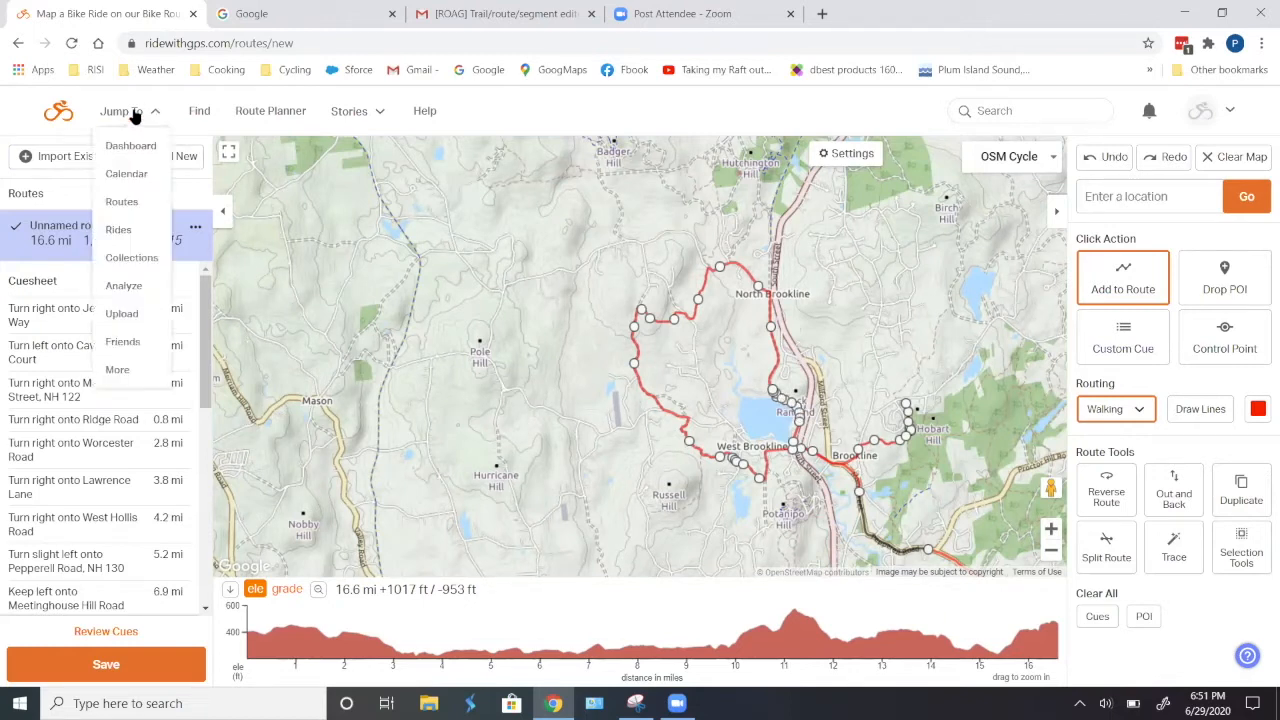
click(123, 202)
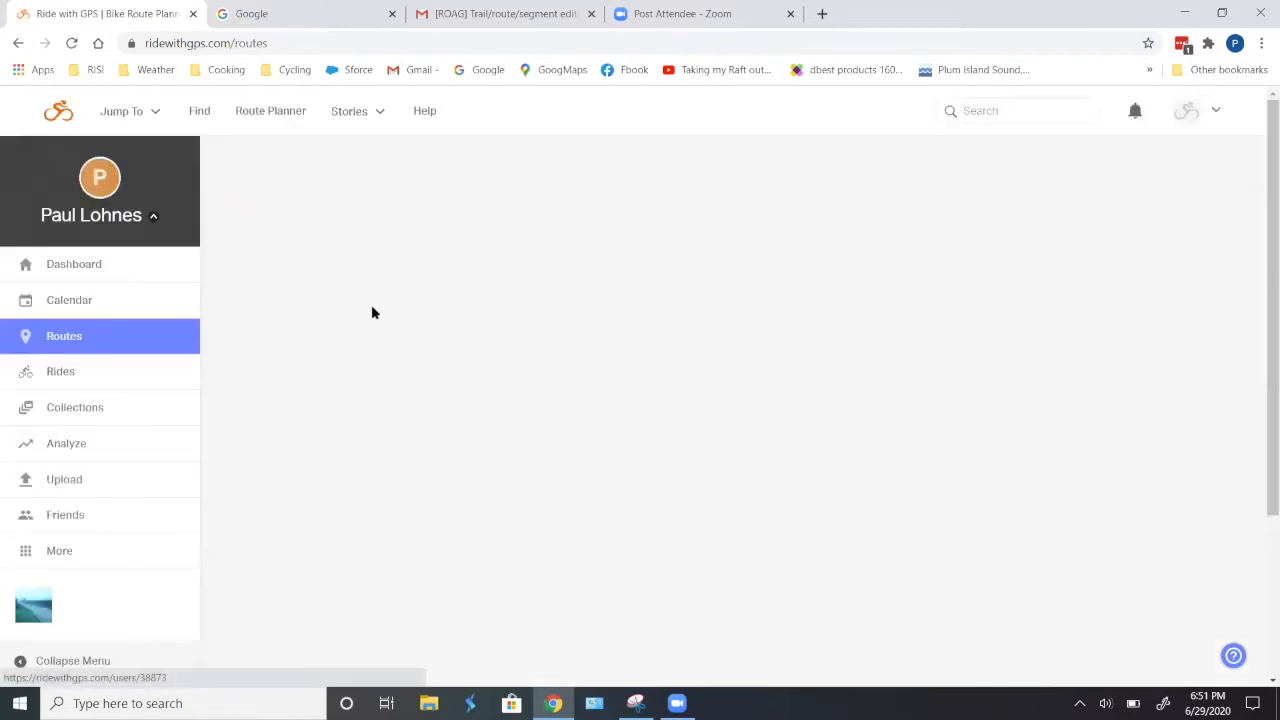
scroll(663, 446, down, 1)
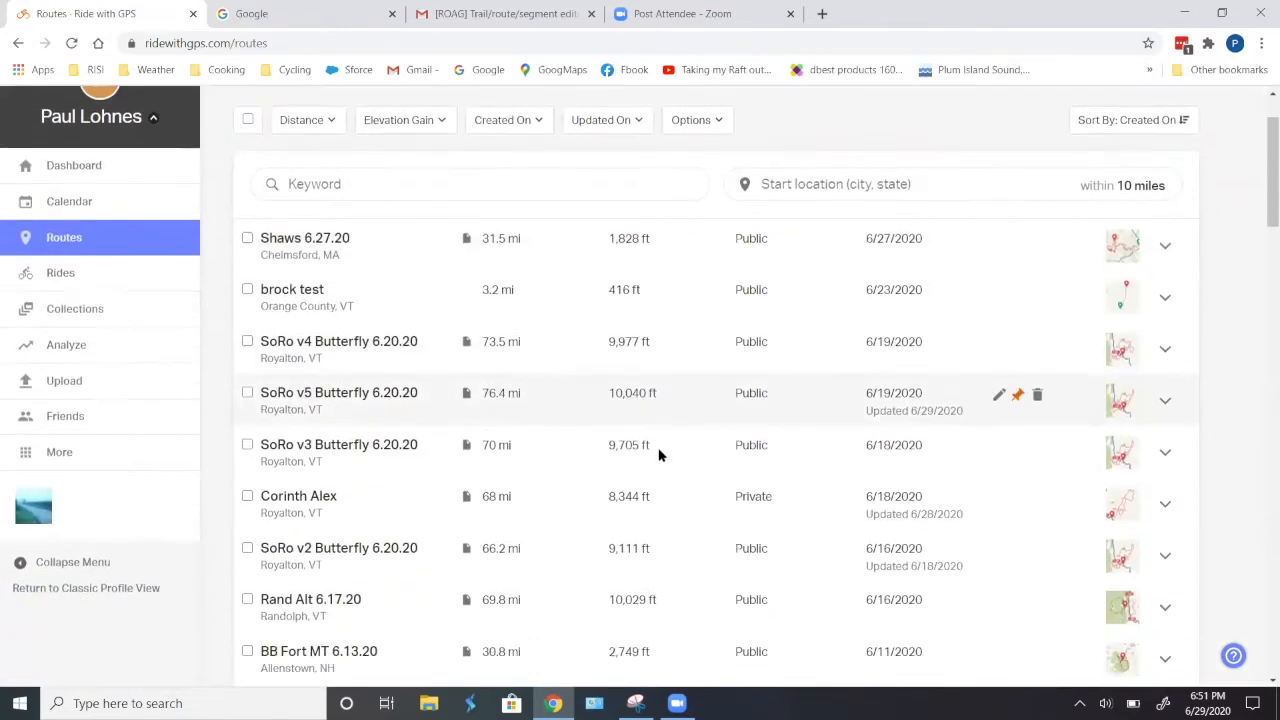
click(346, 381)
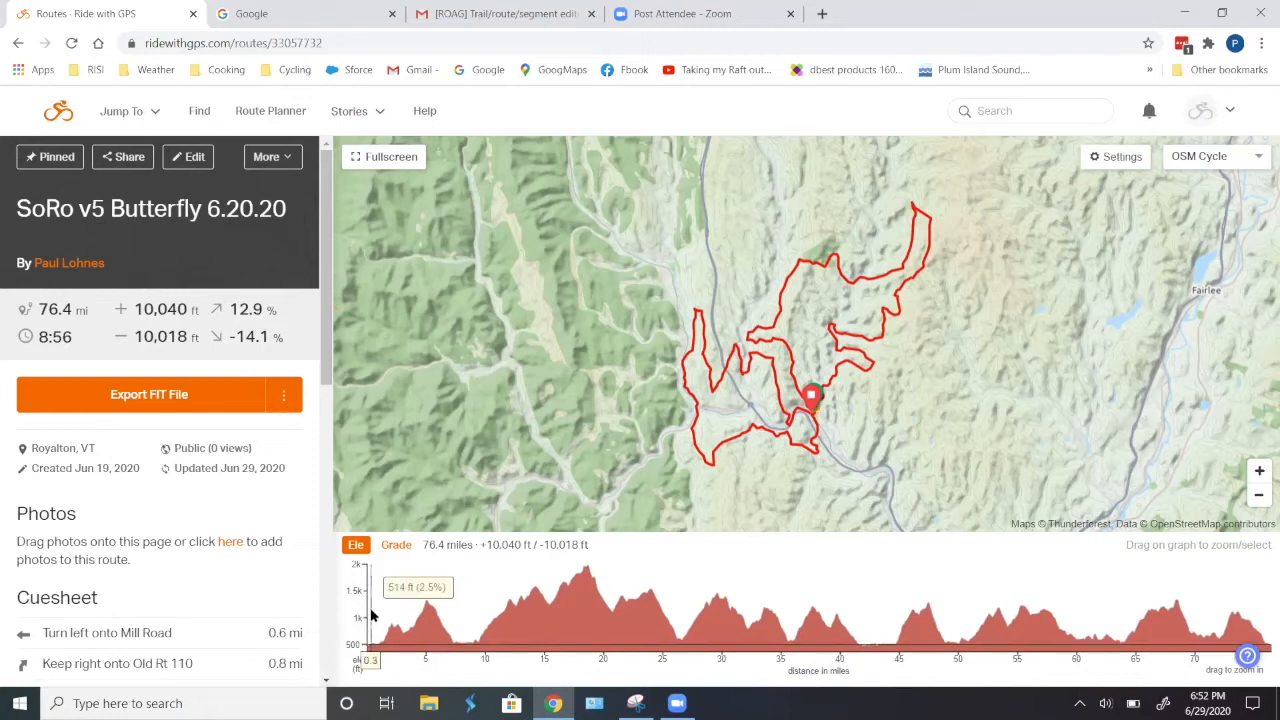
- Check the distance and elevation statistics for the route's 0–42.3 mi stretch on the elevation profile, and close the selection
drag(368, 617, 867, 642)
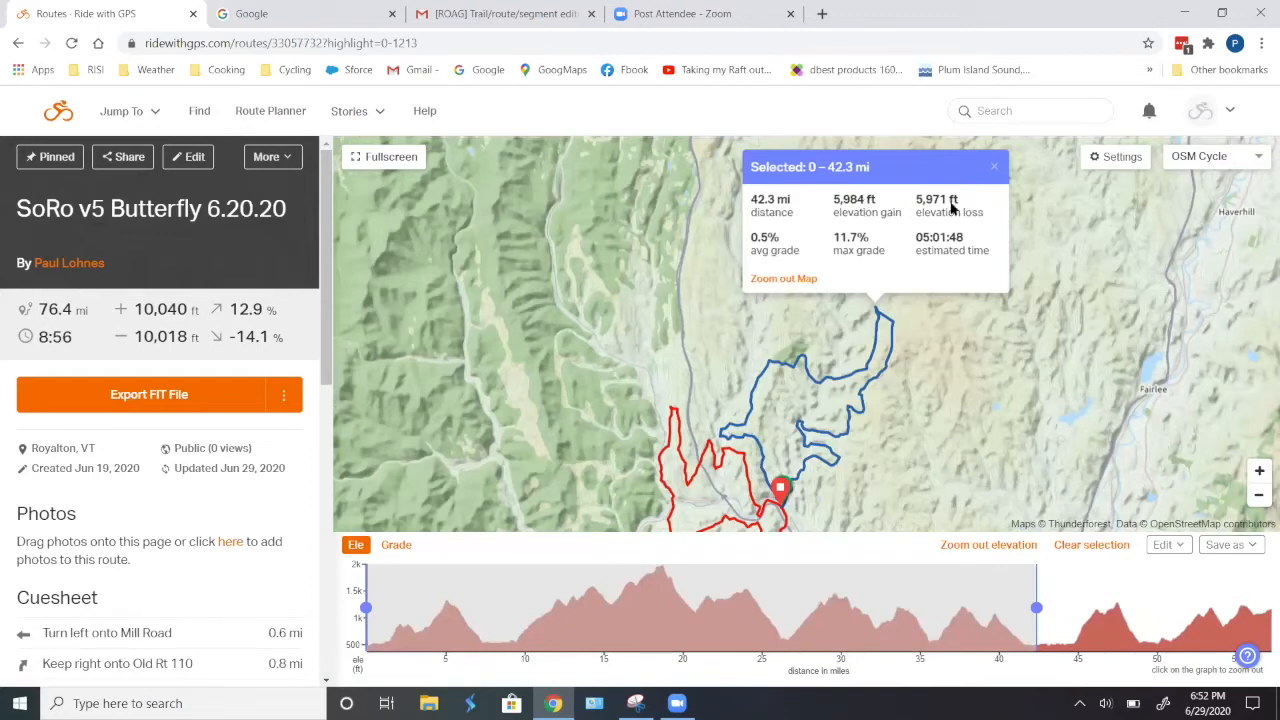
click(994, 168)
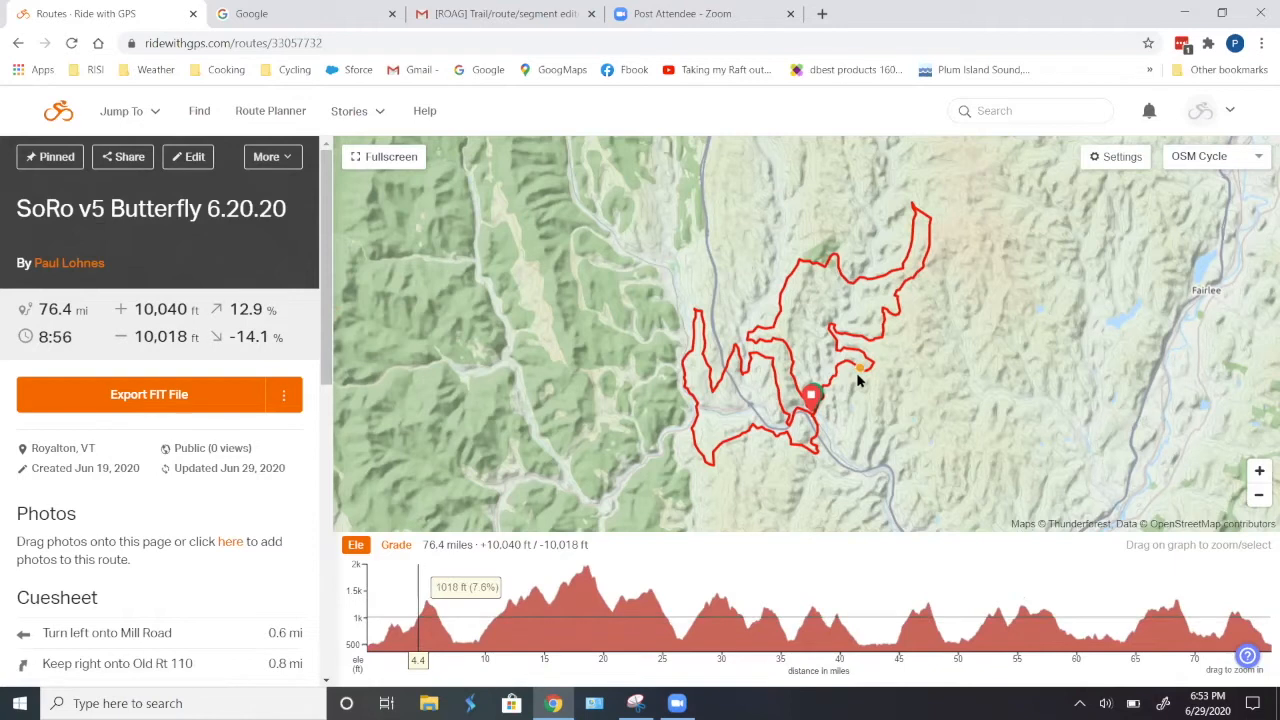
- Open the SoRo v5 Butterfly route for editing at the loop northwest of North Tunbridge
click(196, 160)
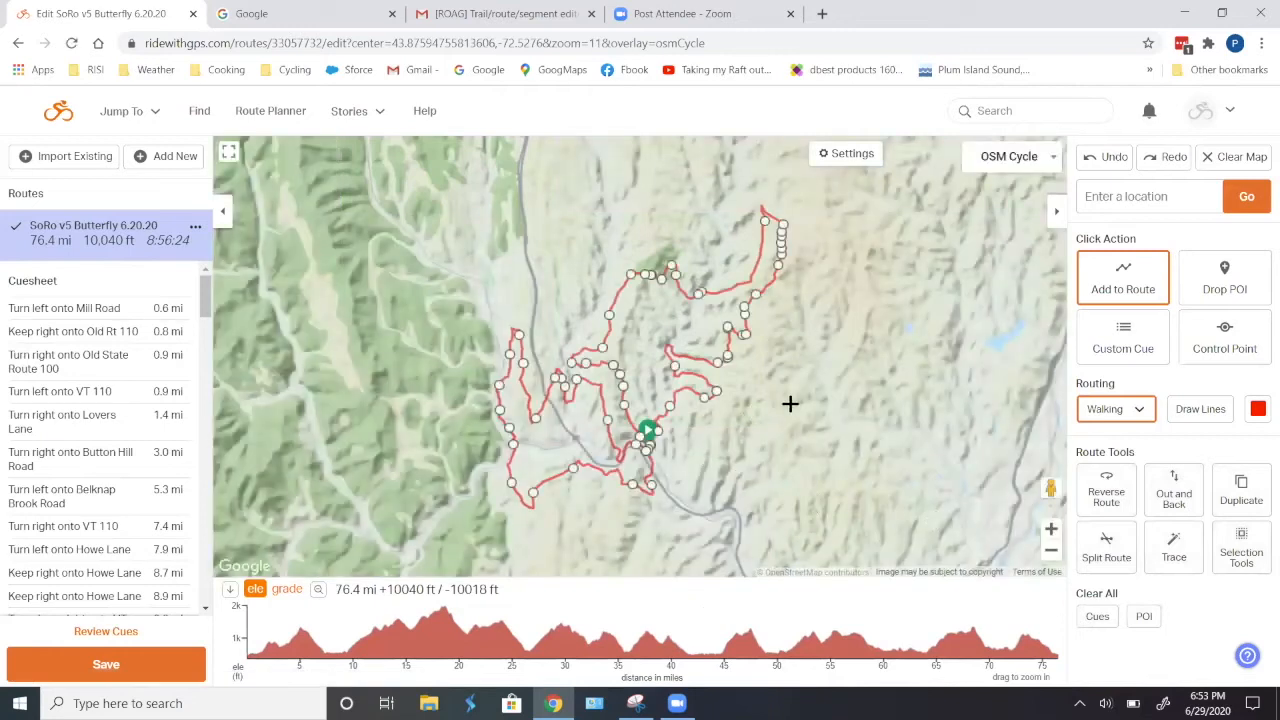
scroll(788, 410, up, 2)
scroll(714, 391, down, 1)
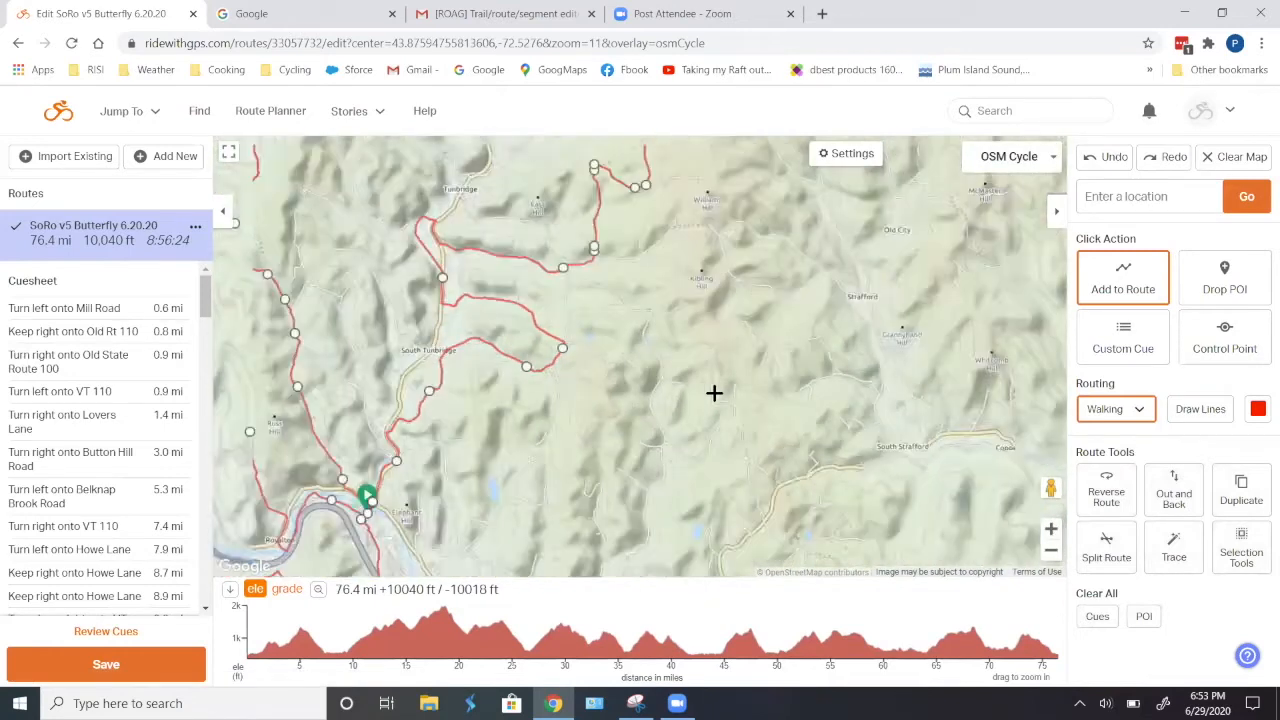
drag(789, 415, 866, 449)
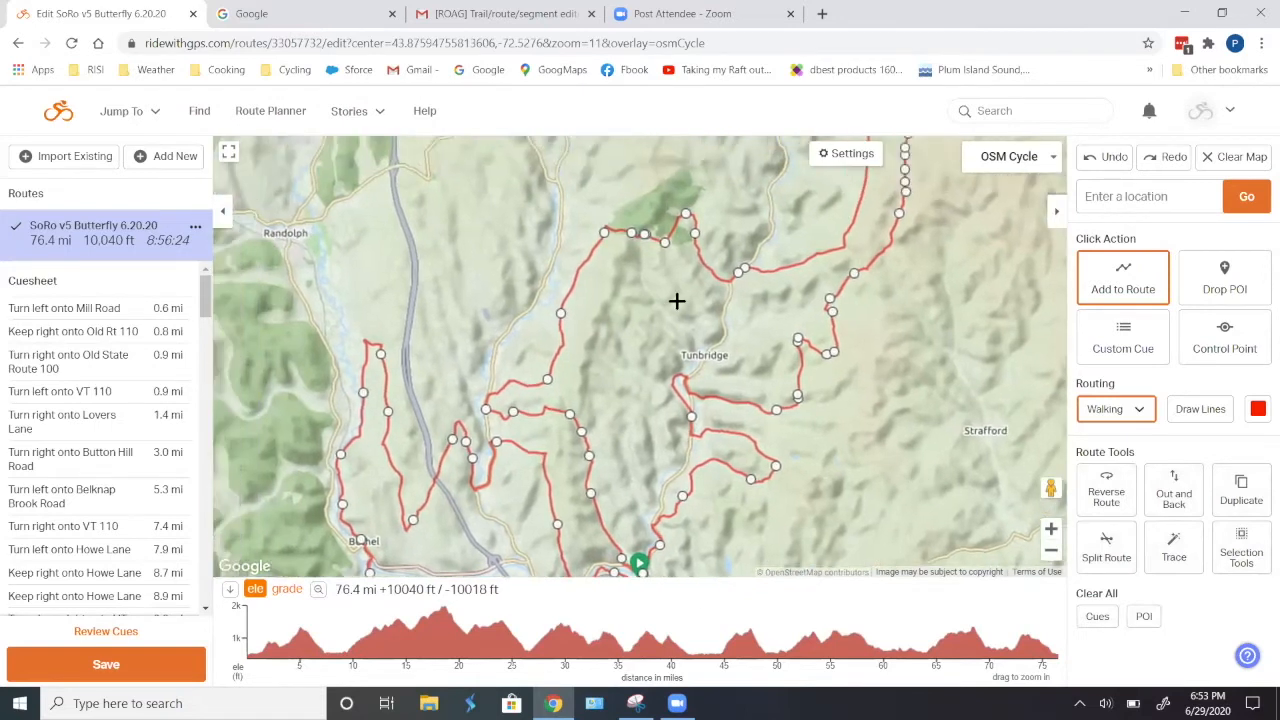
scroll(677, 296, up, 1)
drag(673, 276, 653, 328)
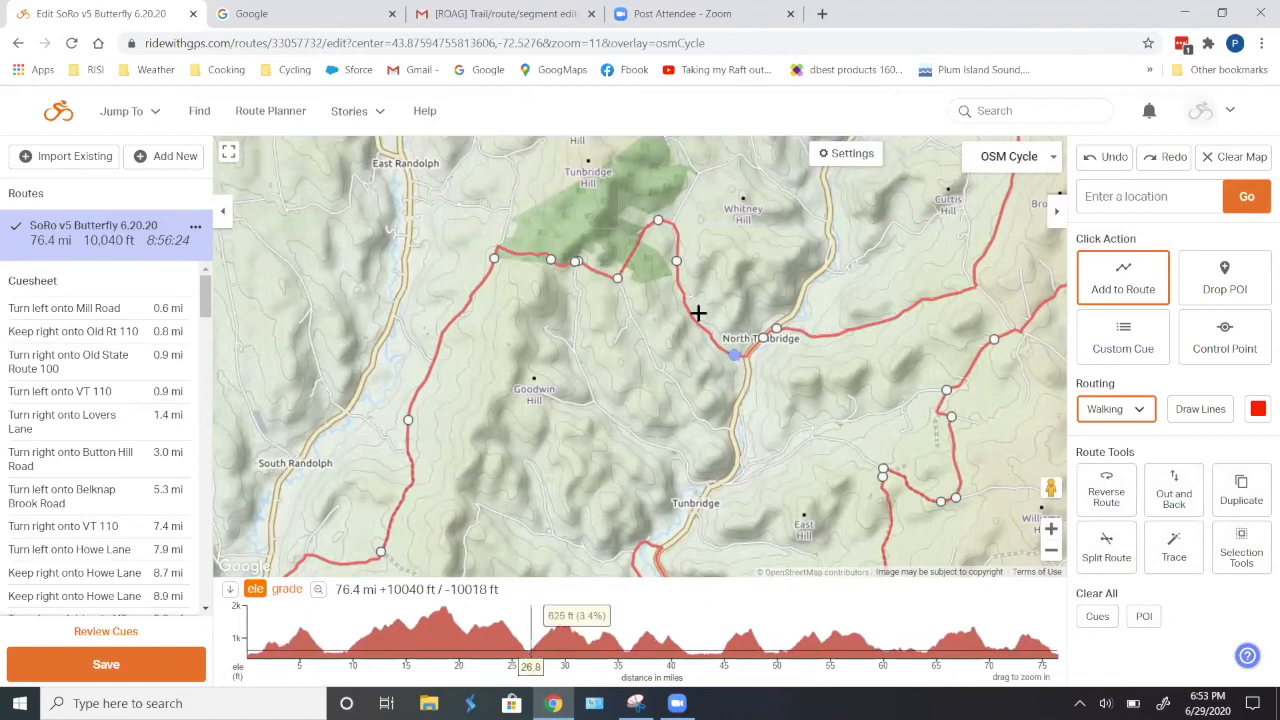
scroll(655, 235, up, 2)
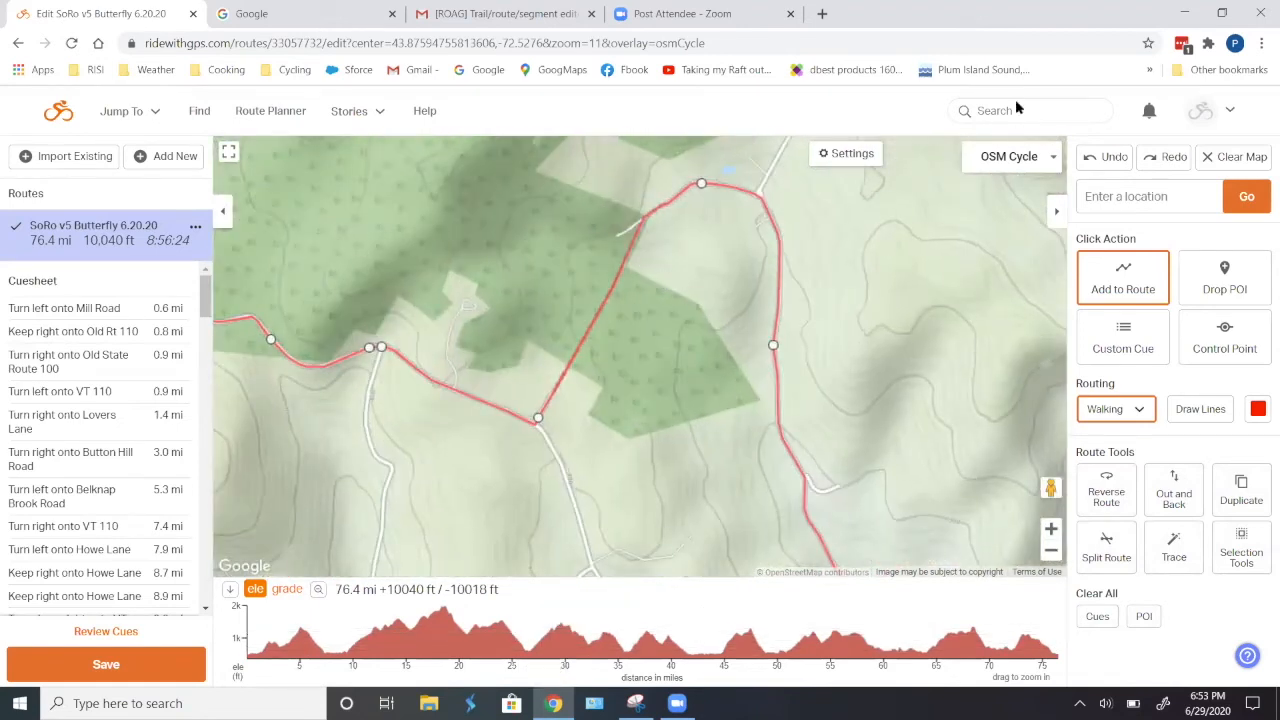
- Switch the map to Satellite and examine the route along The Crossroad between Whitney Hill Rd and Monarch Hill Rd
click(1041, 160)
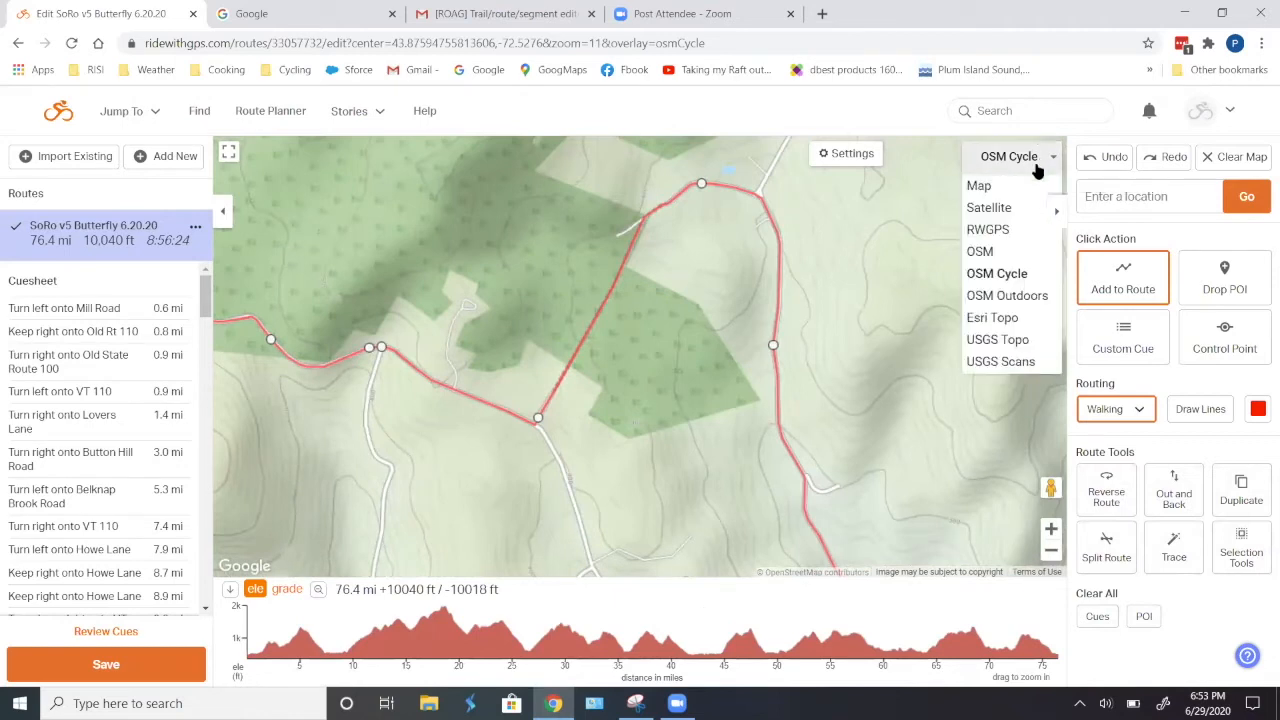
click(1000, 208)
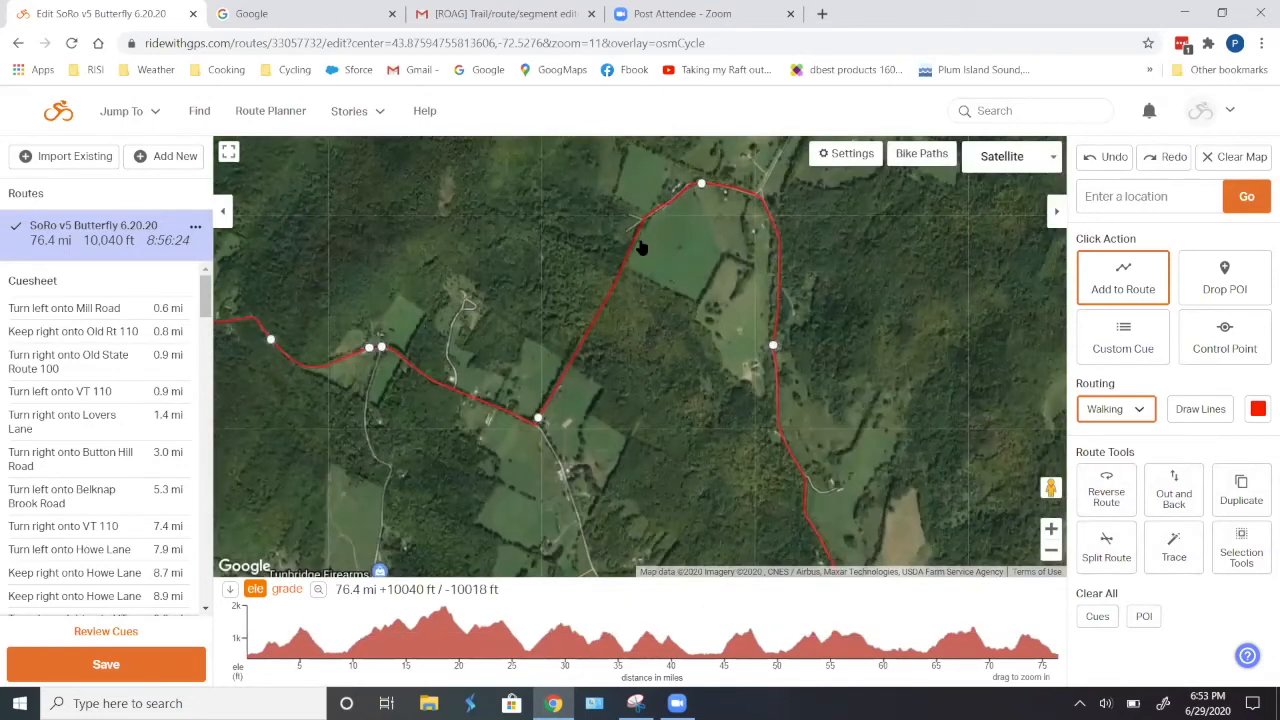
scroll(650, 235, up, 1)
scroll(672, 208, up, 2)
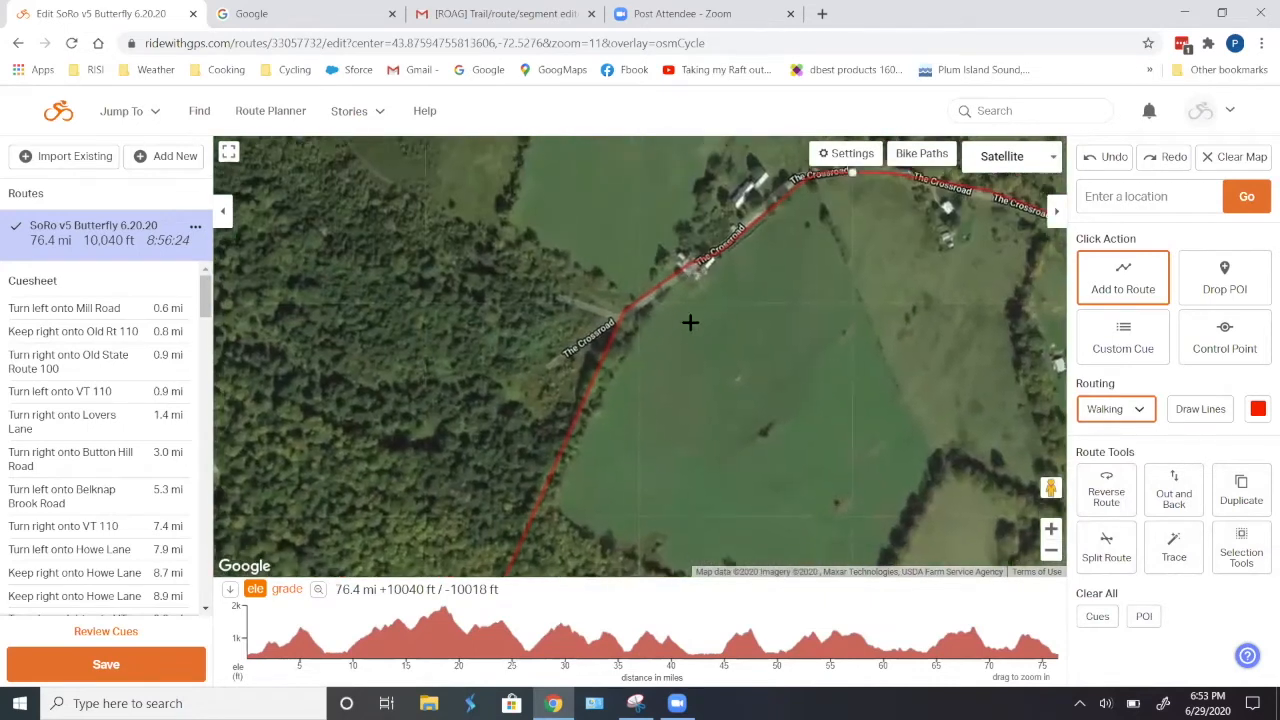
scroll(702, 289, up, 1)
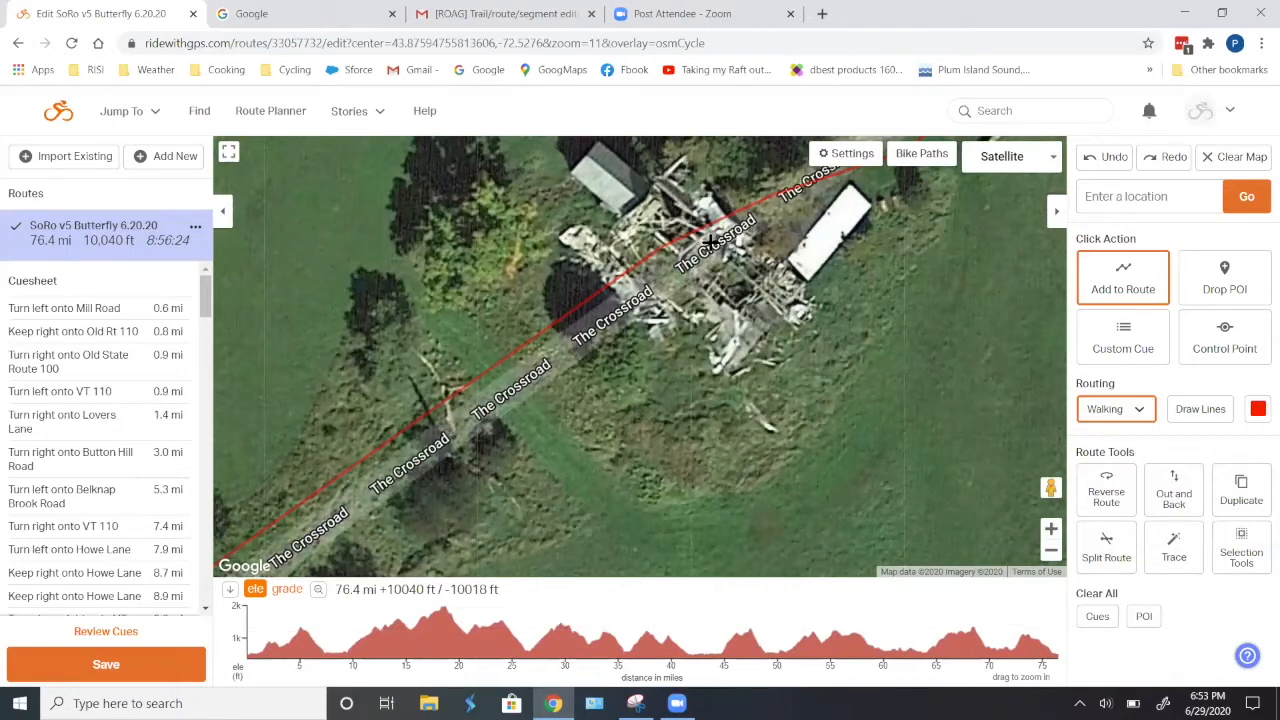
scroll(712, 268, down, 2)
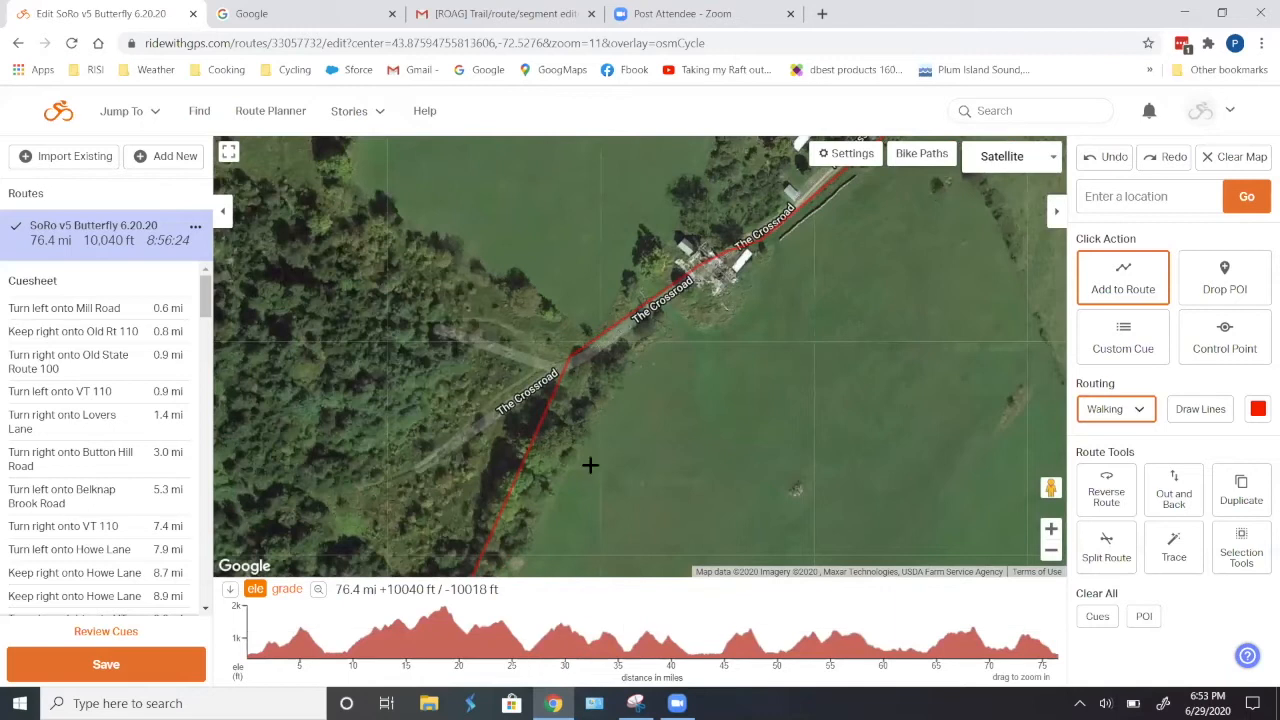
scroll(654, 476, down, 1)
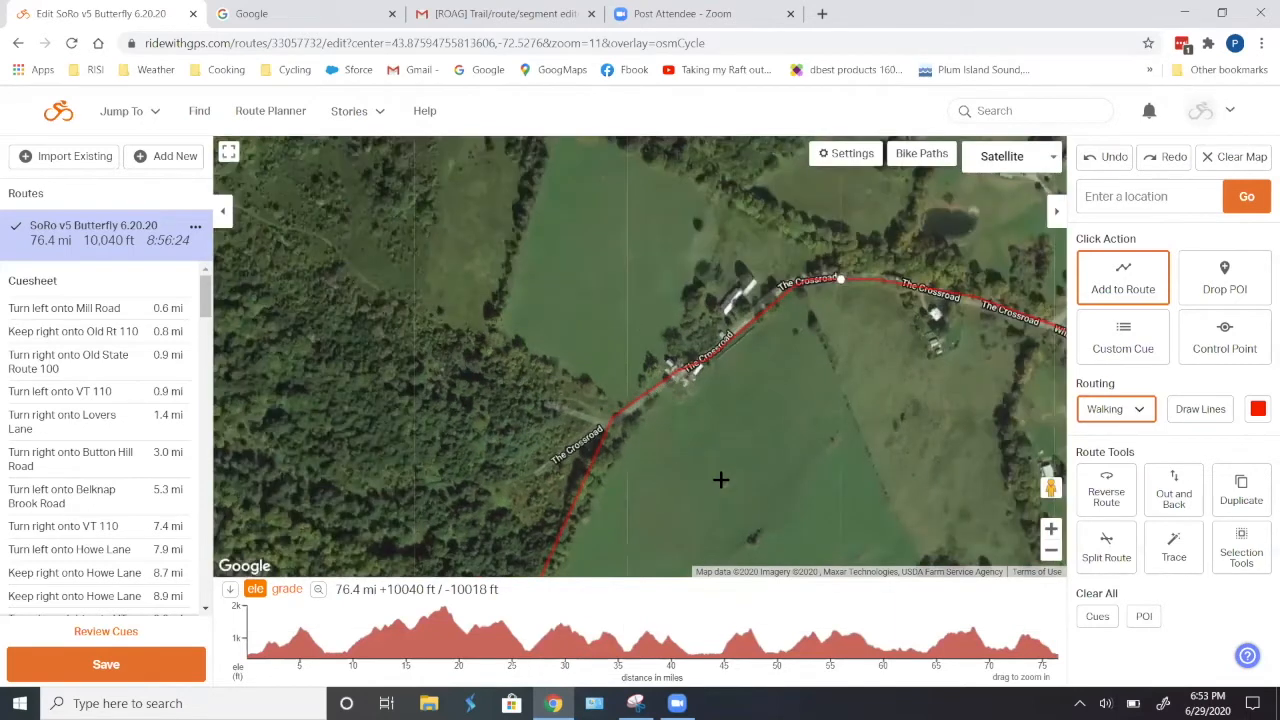
scroll(721, 480, down, 1)
drag(754, 493, 720, 277)
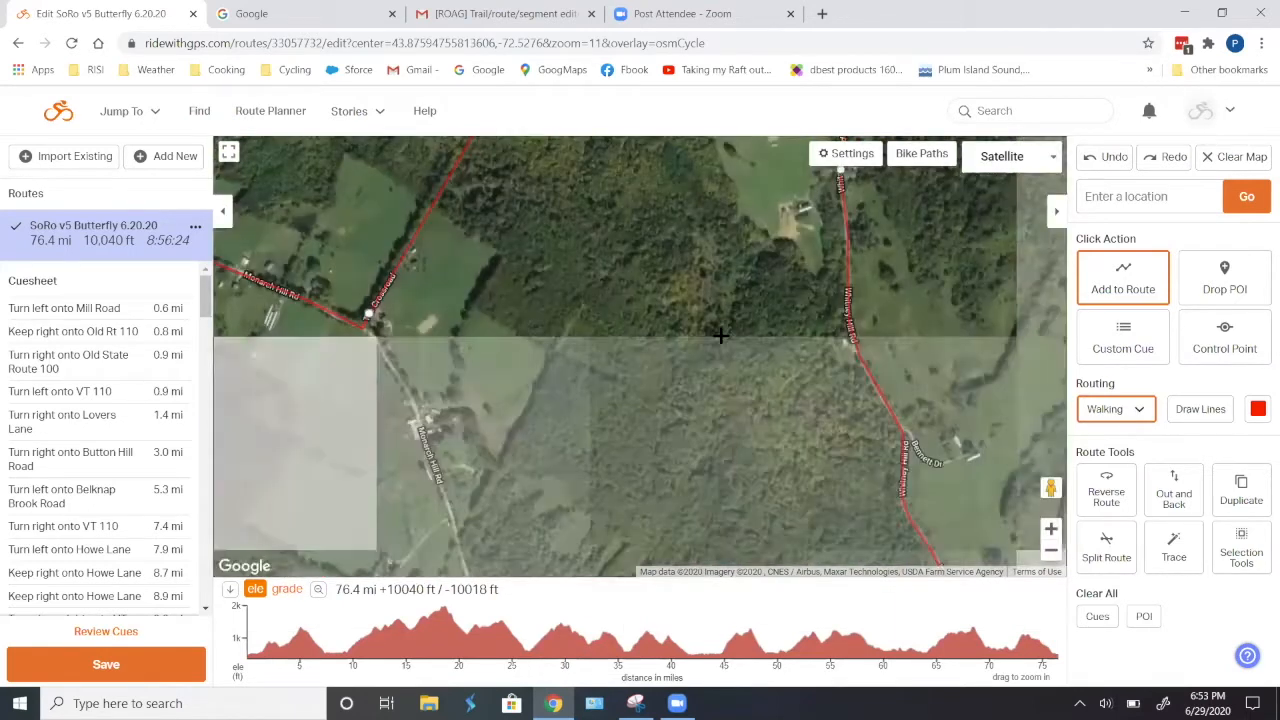
scroll(720, 336, down, 1)
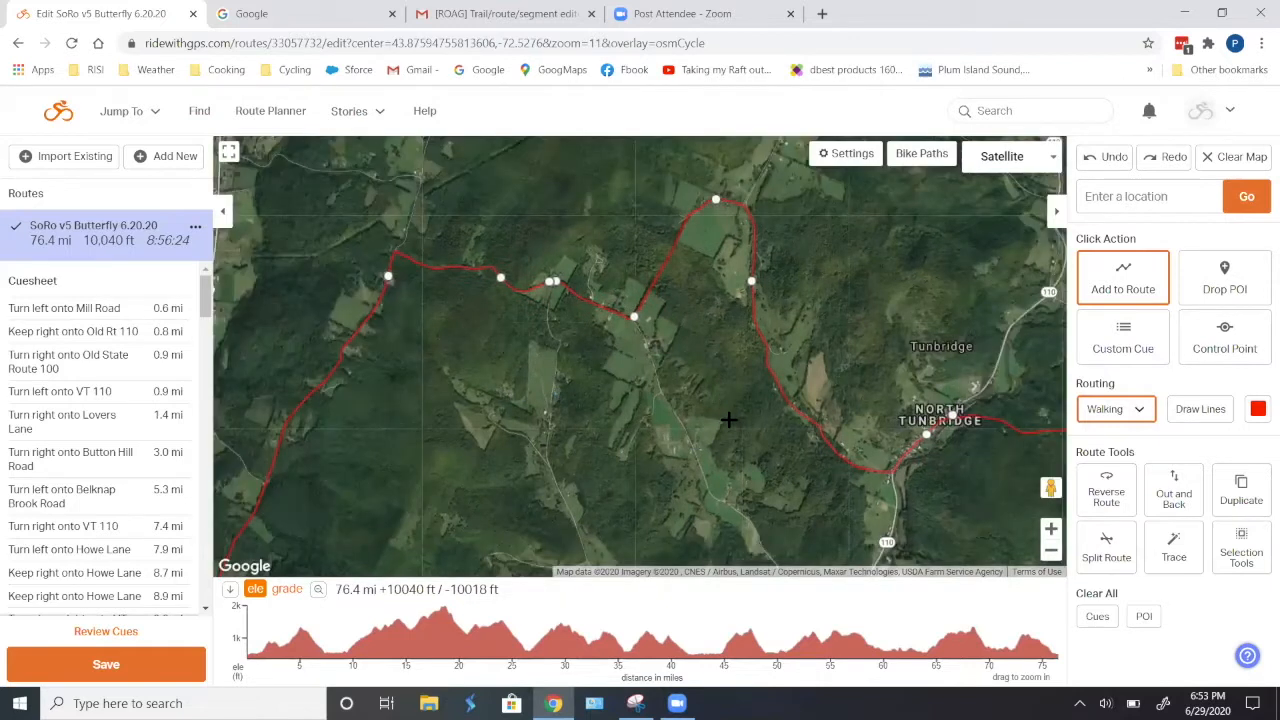
- Return the map to the OSM Cycle style and examine Spring Road as an alternative to the loop
drag(731, 421, 709, 333)
click(1020, 156)
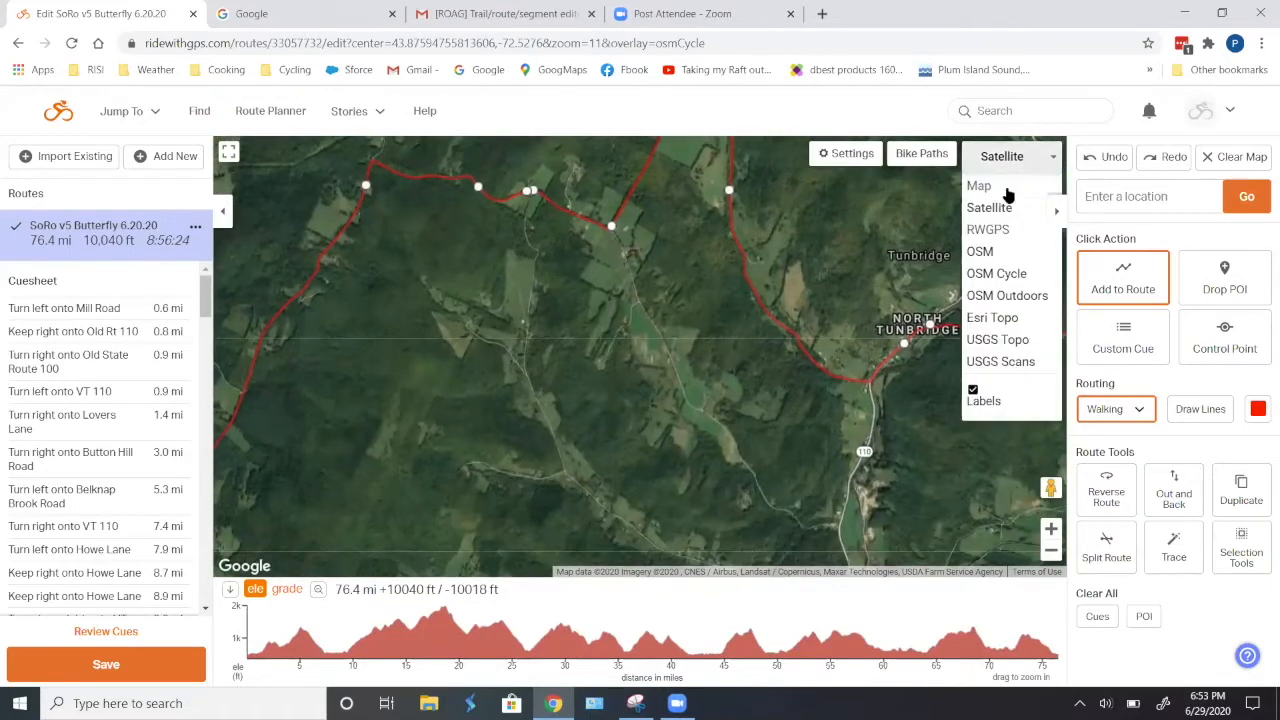
click(998, 273)
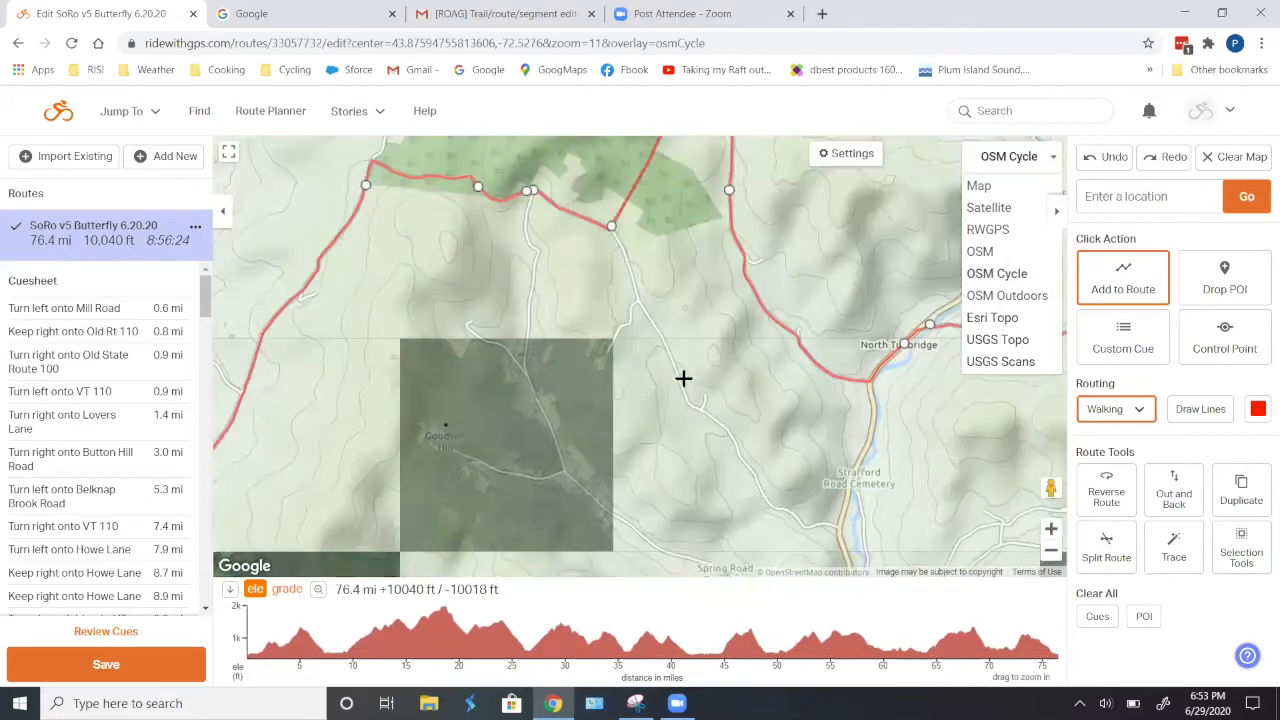
scroll(600, 510, up, 2)
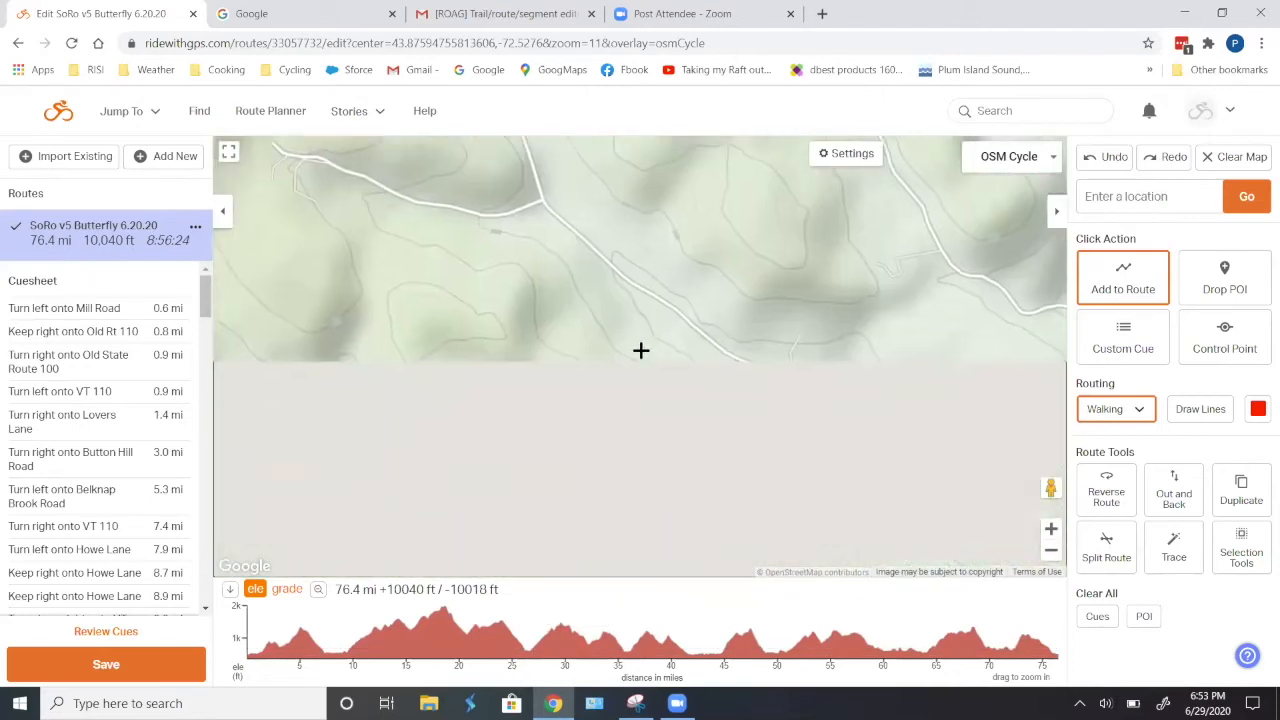
scroll(866, 401, up, 1)
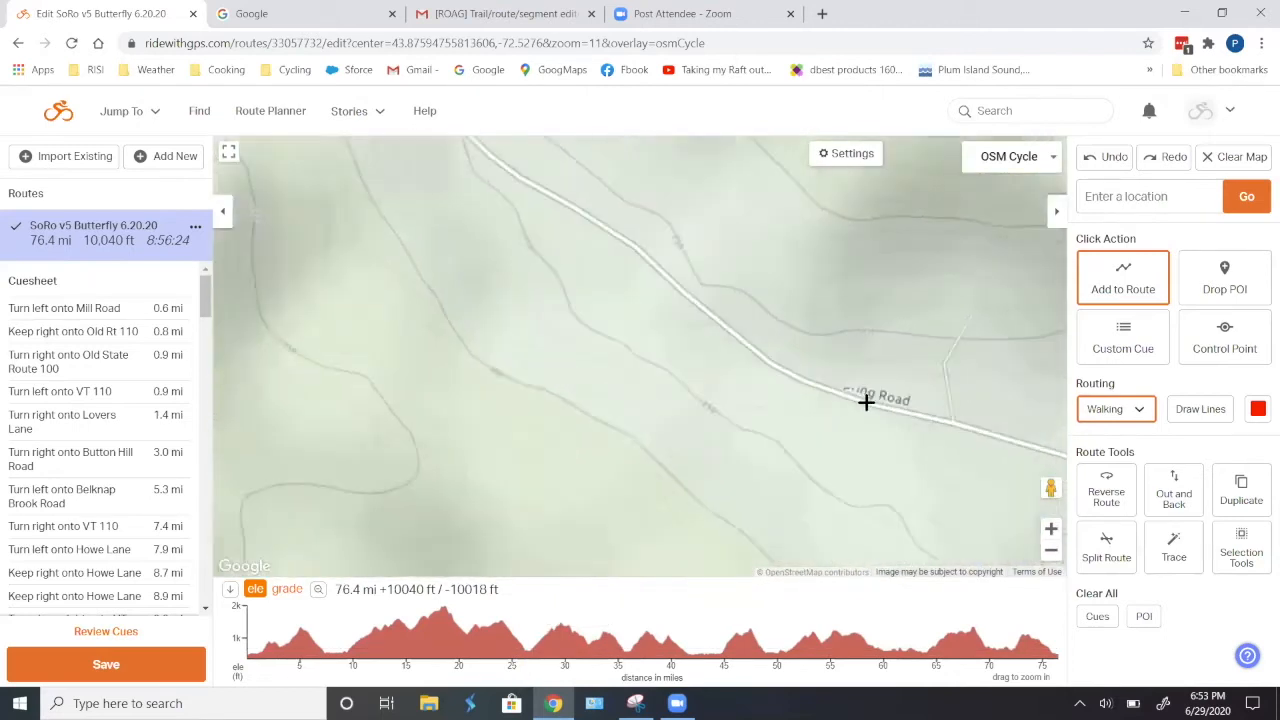
scroll(866, 401, down, 4)
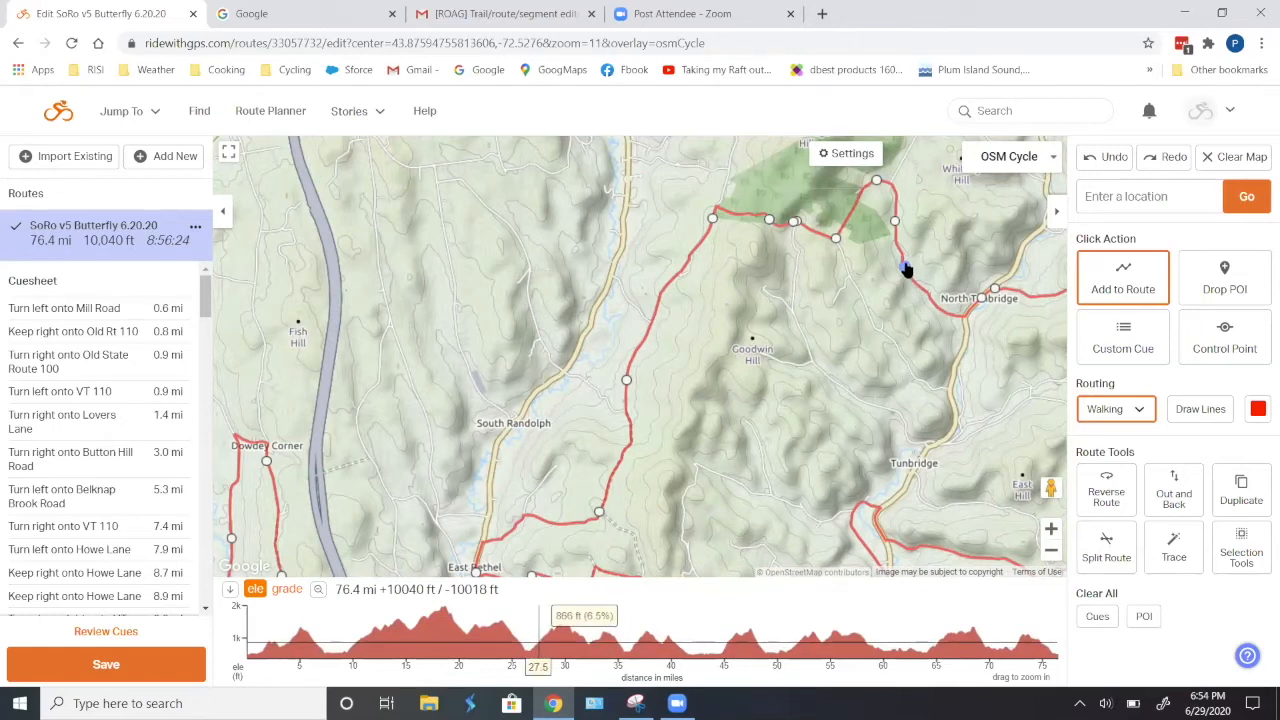
- Try to reroute the section northwest of North Tunbridge onto Spring Road with its existing control points in place
drag(905, 268, 832, 377)
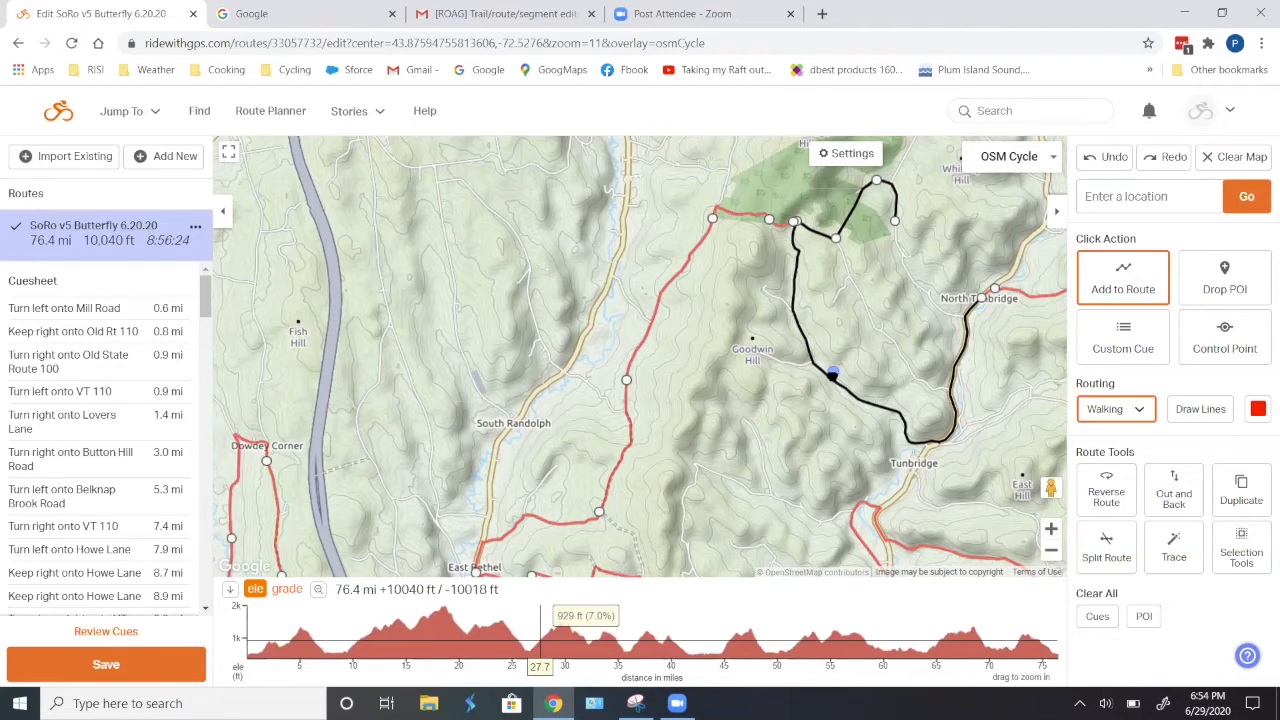
drag(832, 376, 828, 377)
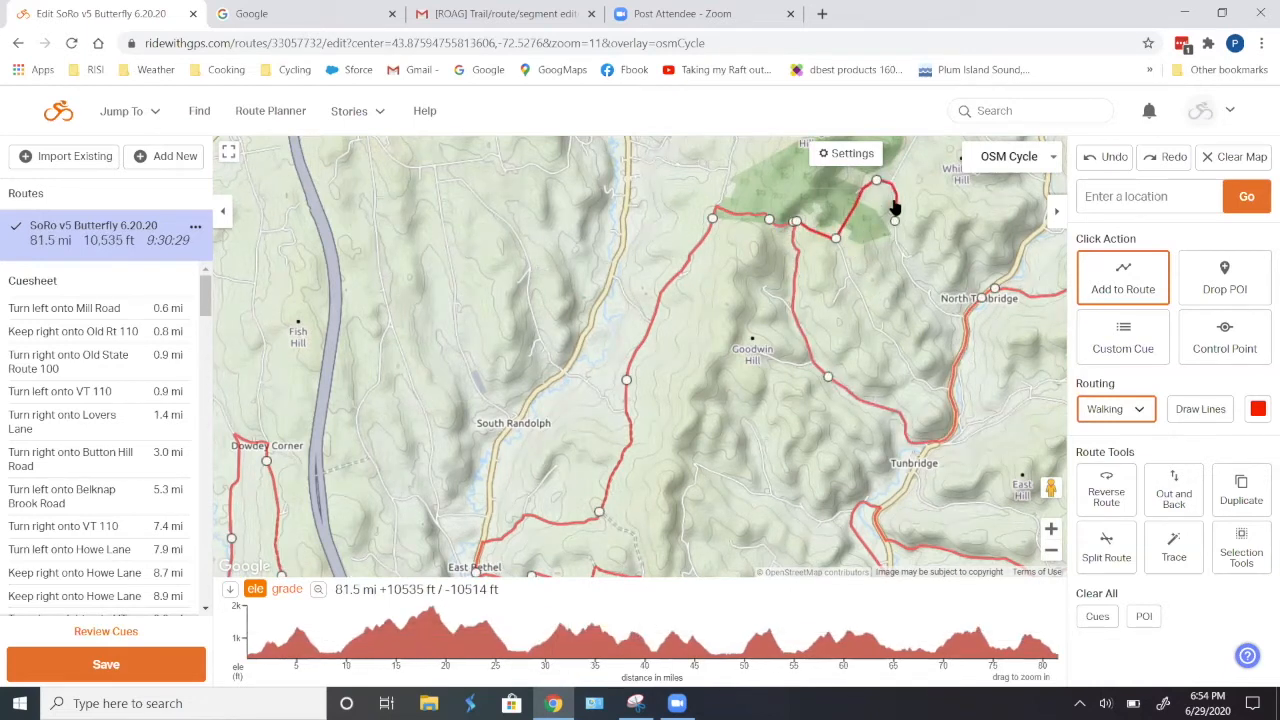
click(1100, 159)
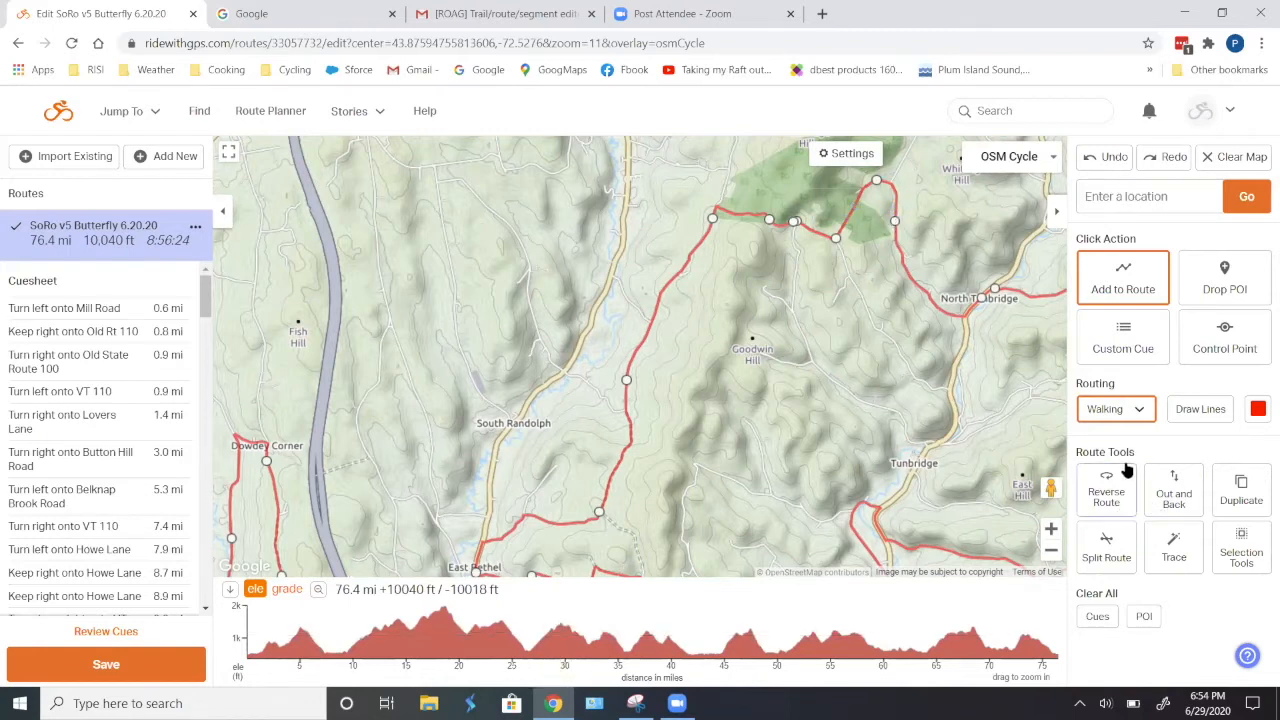
- Remove the three control points on the loop northwest of North Tunbridge and try rerouting that section onto Spring Road
click(1222, 337)
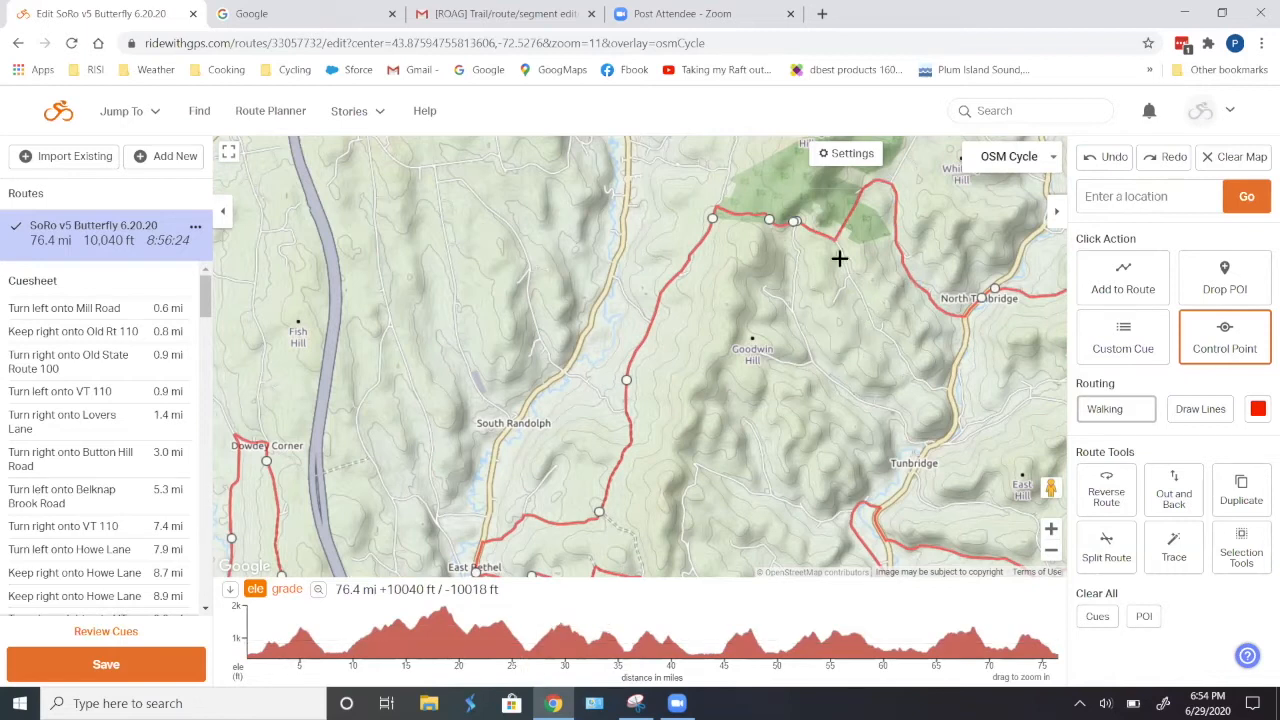
drag(909, 280, 829, 377)
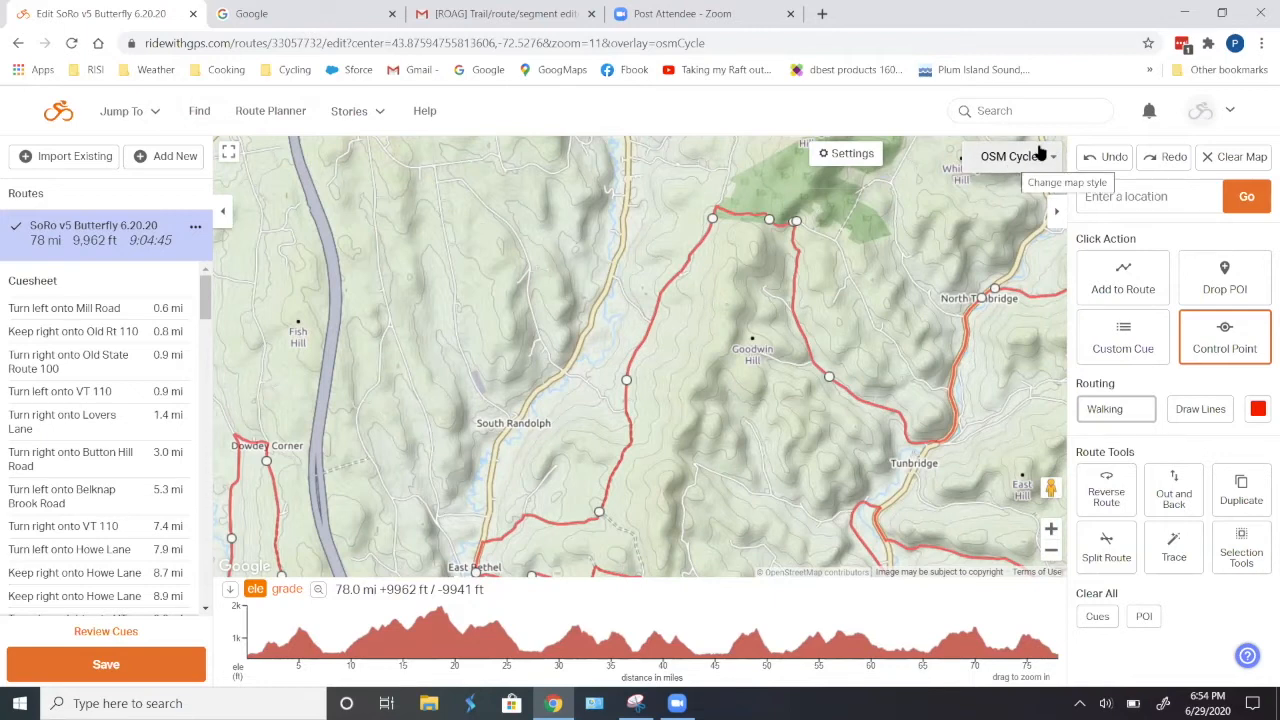
click(1106, 158)
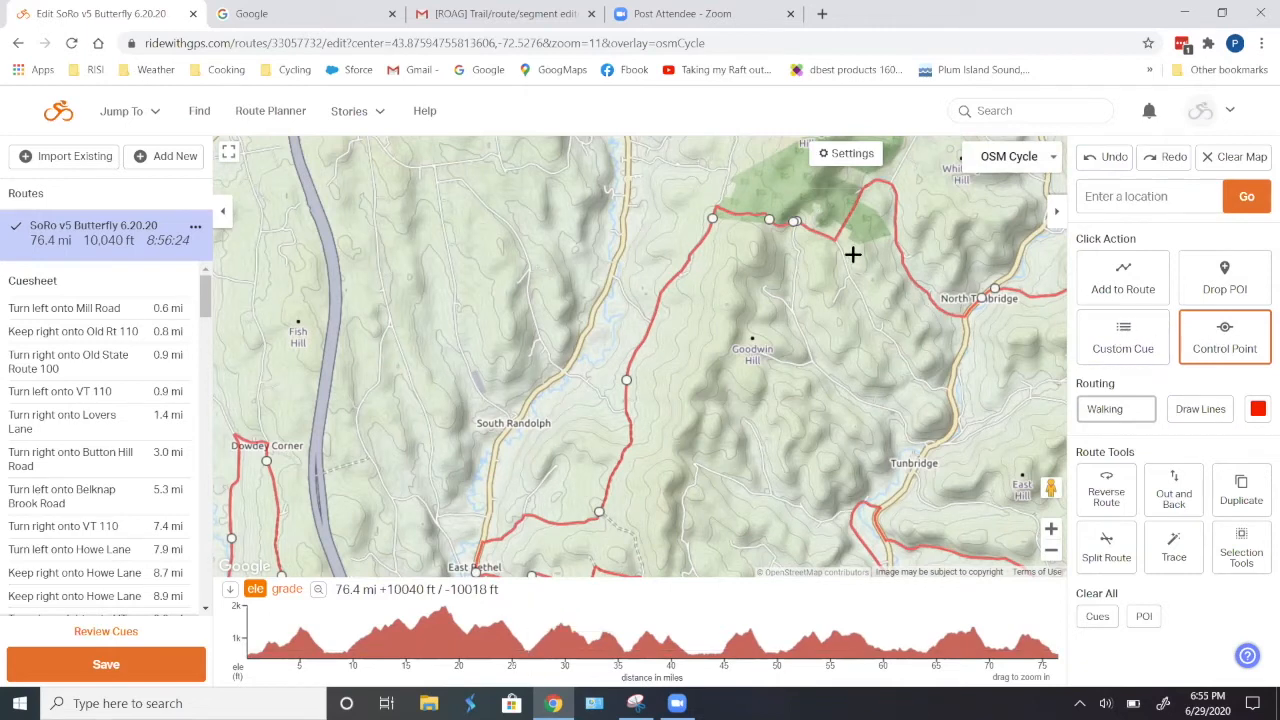
- Add three control points along the loop northwest of North Tunbridge
drag(847, 267, 811, 294)
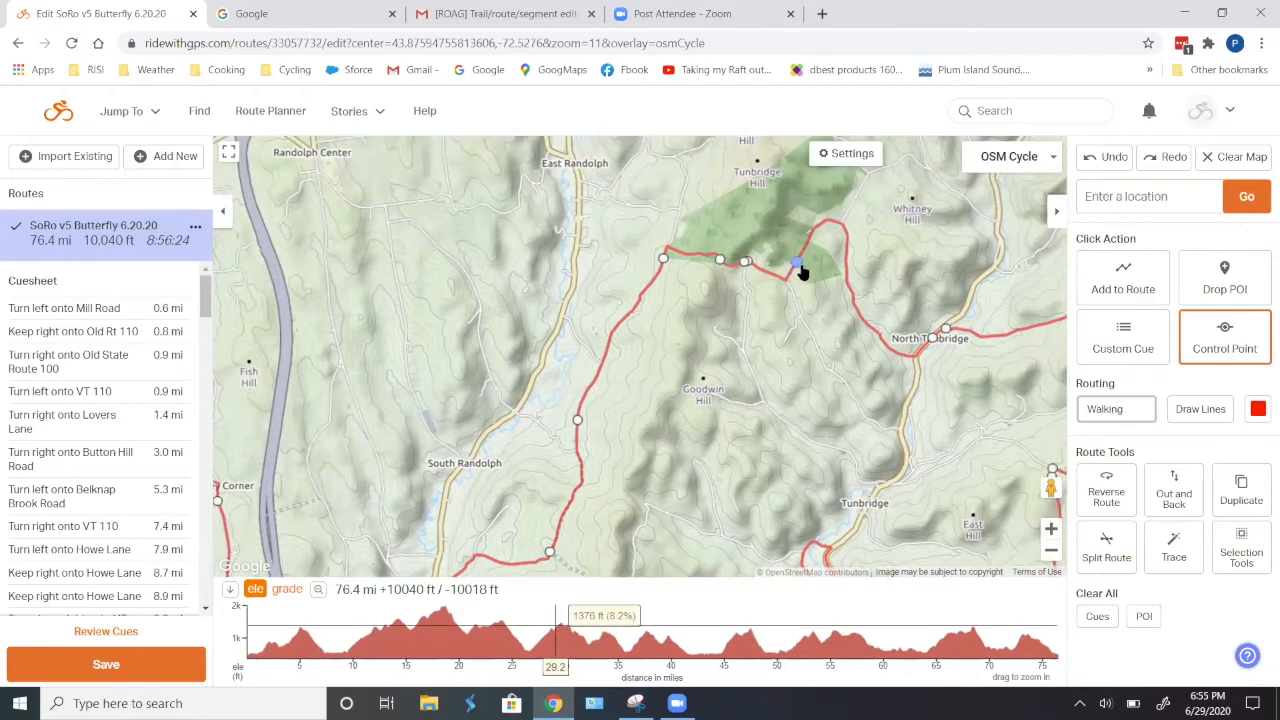
click(805, 248)
click(846, 246)
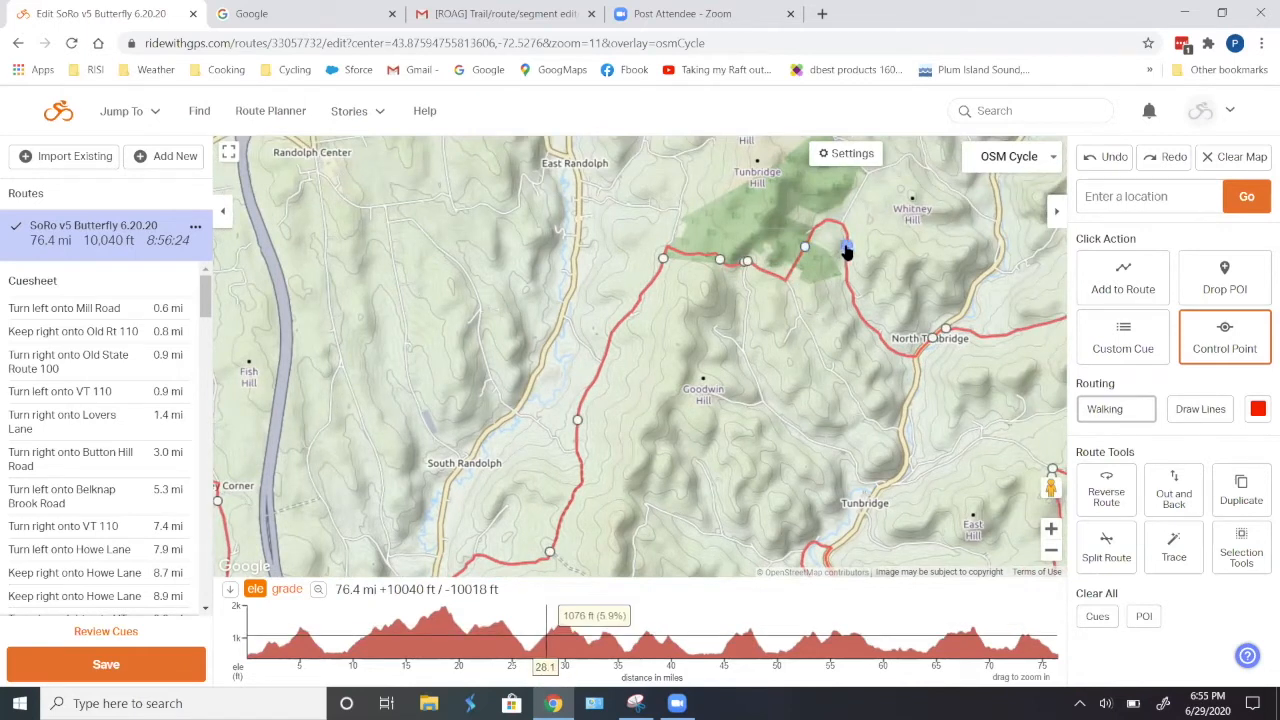
click(852, 302)
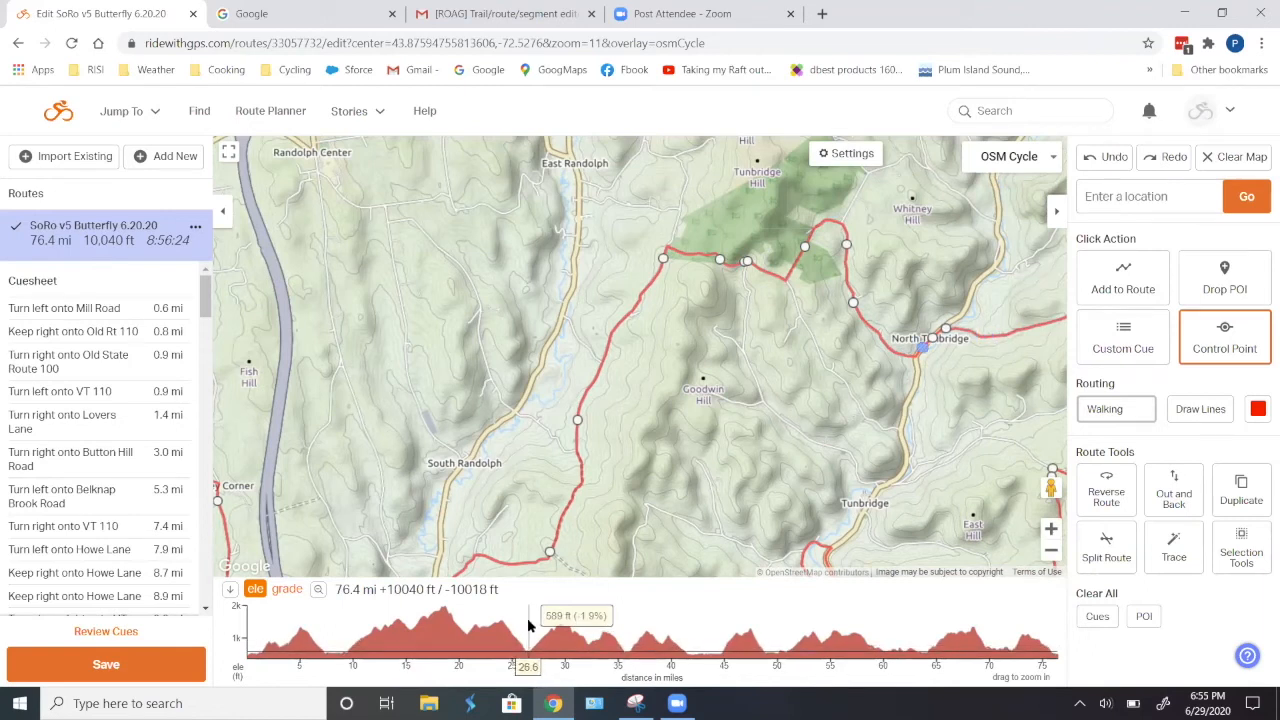
- Select the route section from about mile 26.6 to mile 30.0 on the elevation profile and delete it
drag(528, 620, 565, 636)
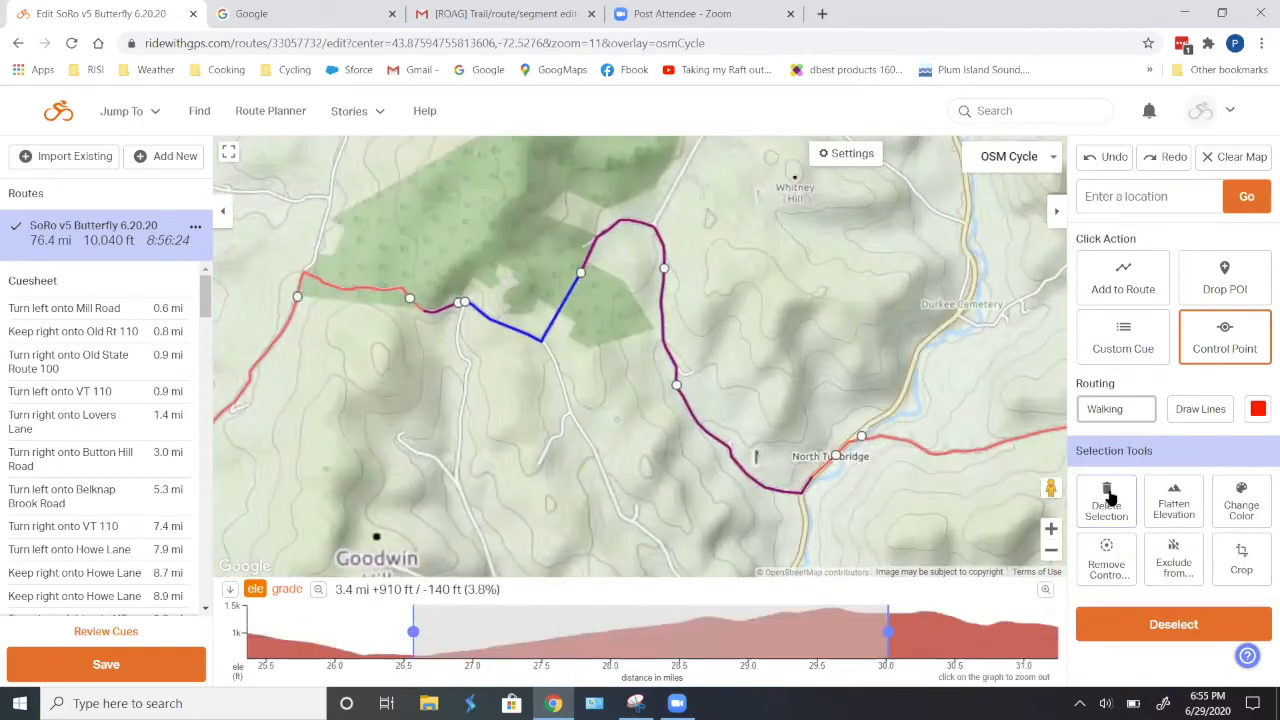
click(1106, 492)
drag(868, 541, 908, 401)
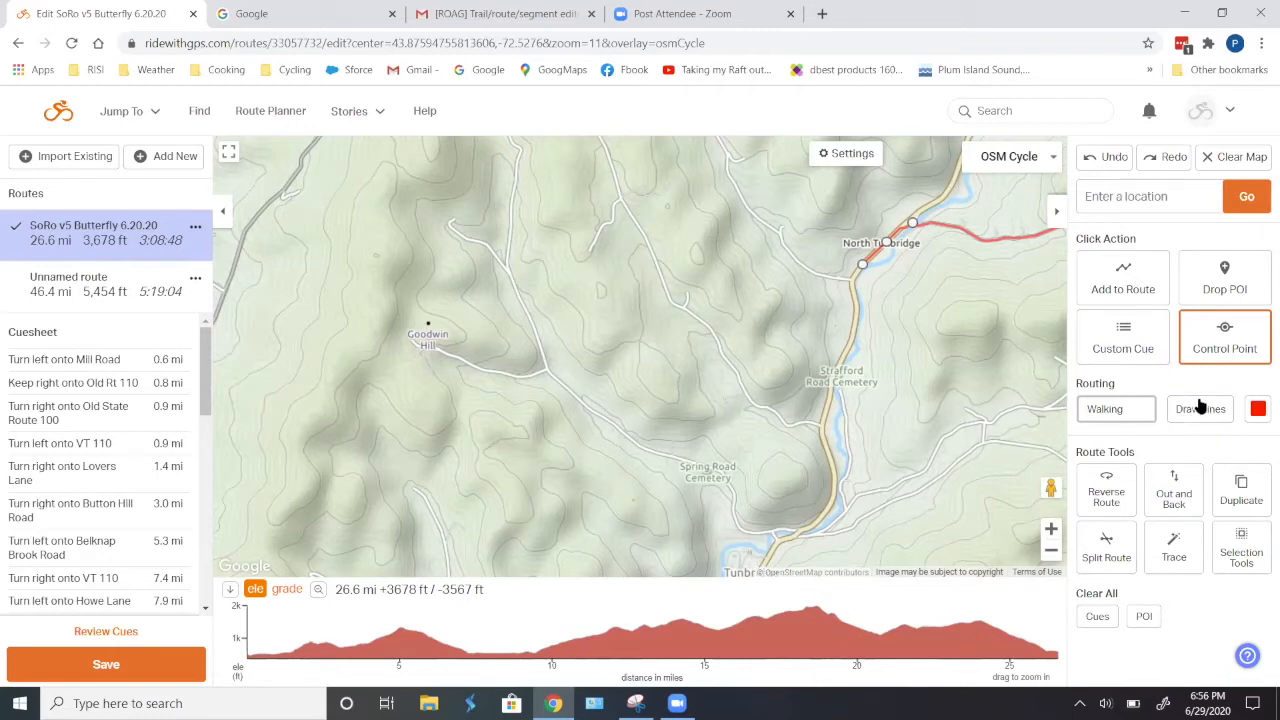
- Try extending the route with two points near Spring Road Cemetery using Walking routing, switch routing to Cycling, and undo both points
click(1117, 412)
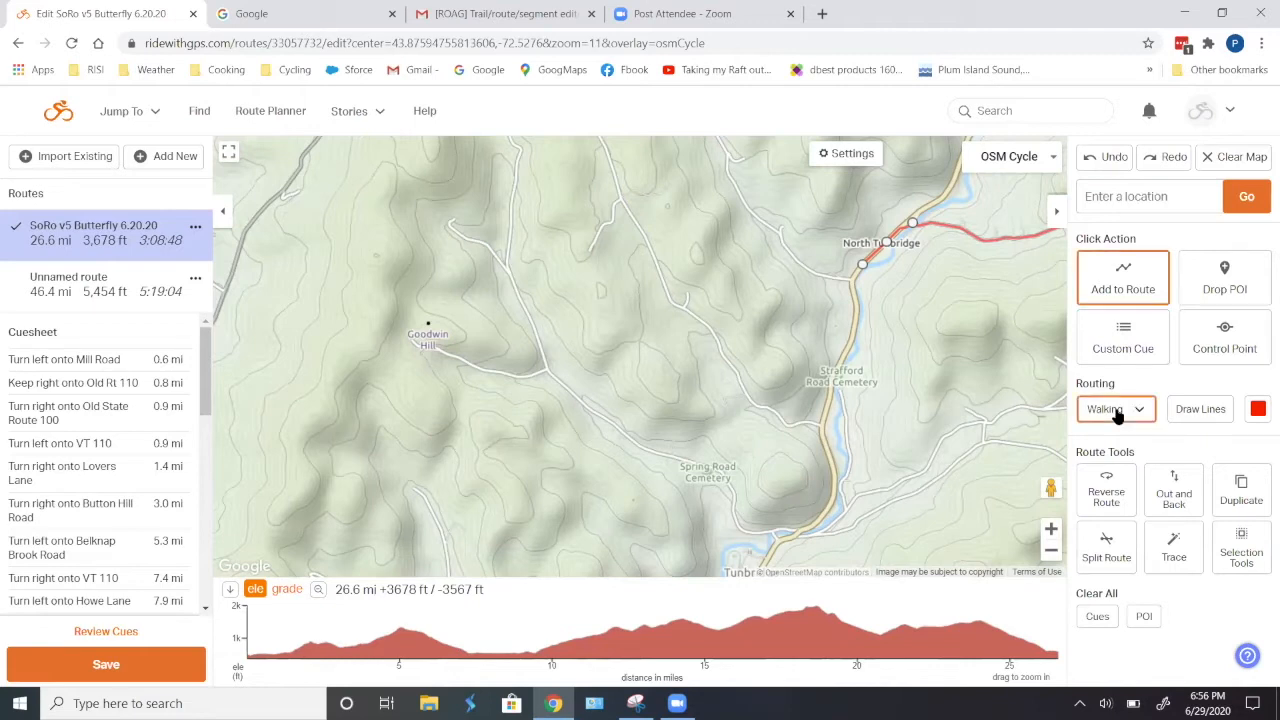
click(721, 478)
click(660, 452)
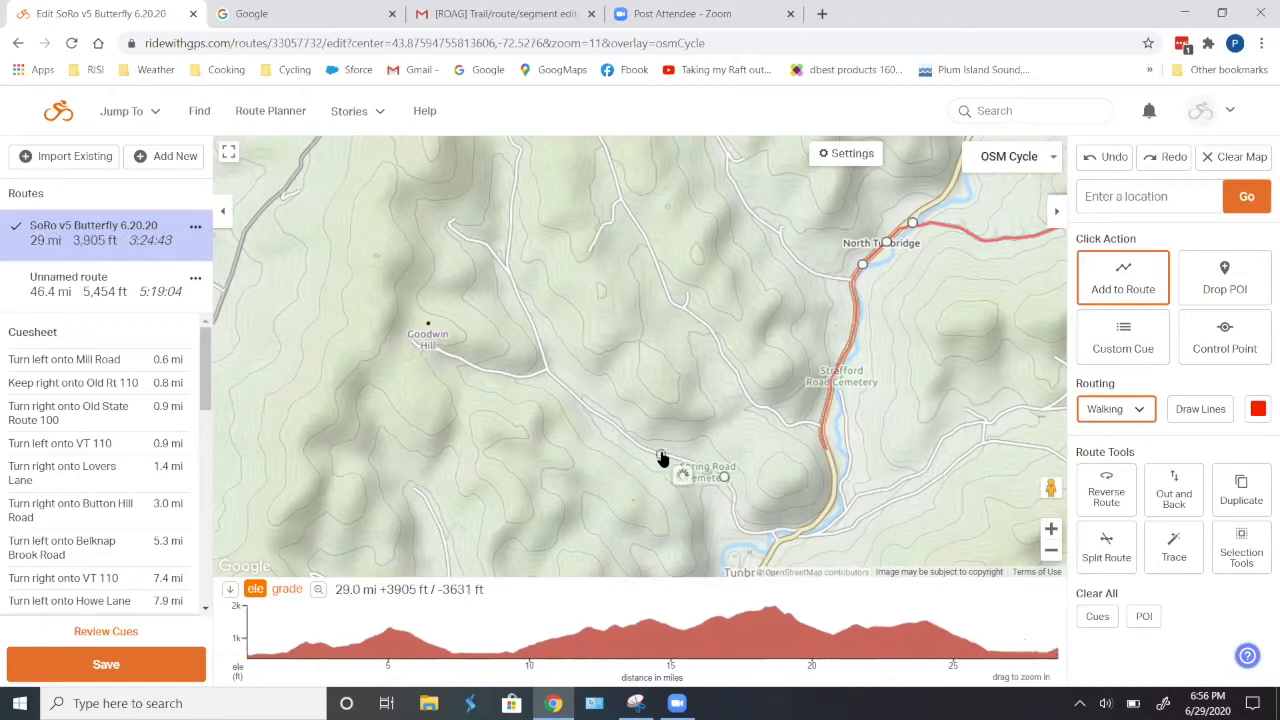
click(1140, 408)
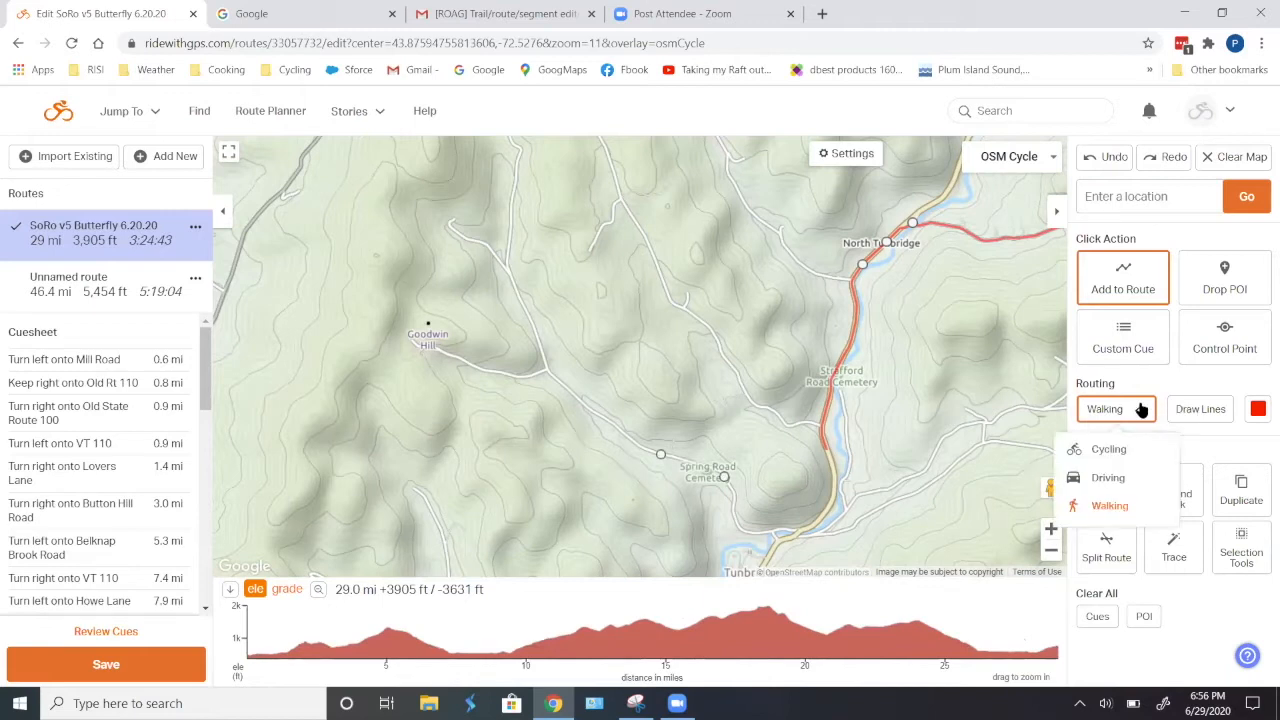
click(1115, 449)
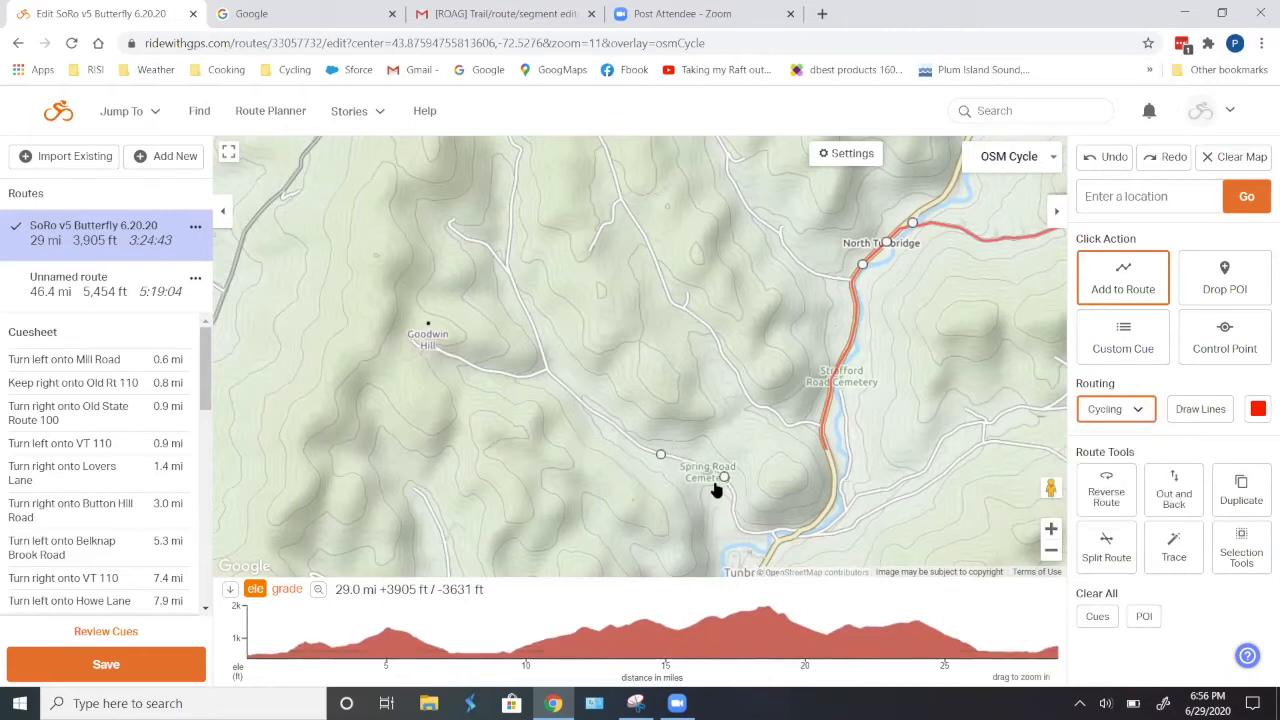
click(1104, 160)
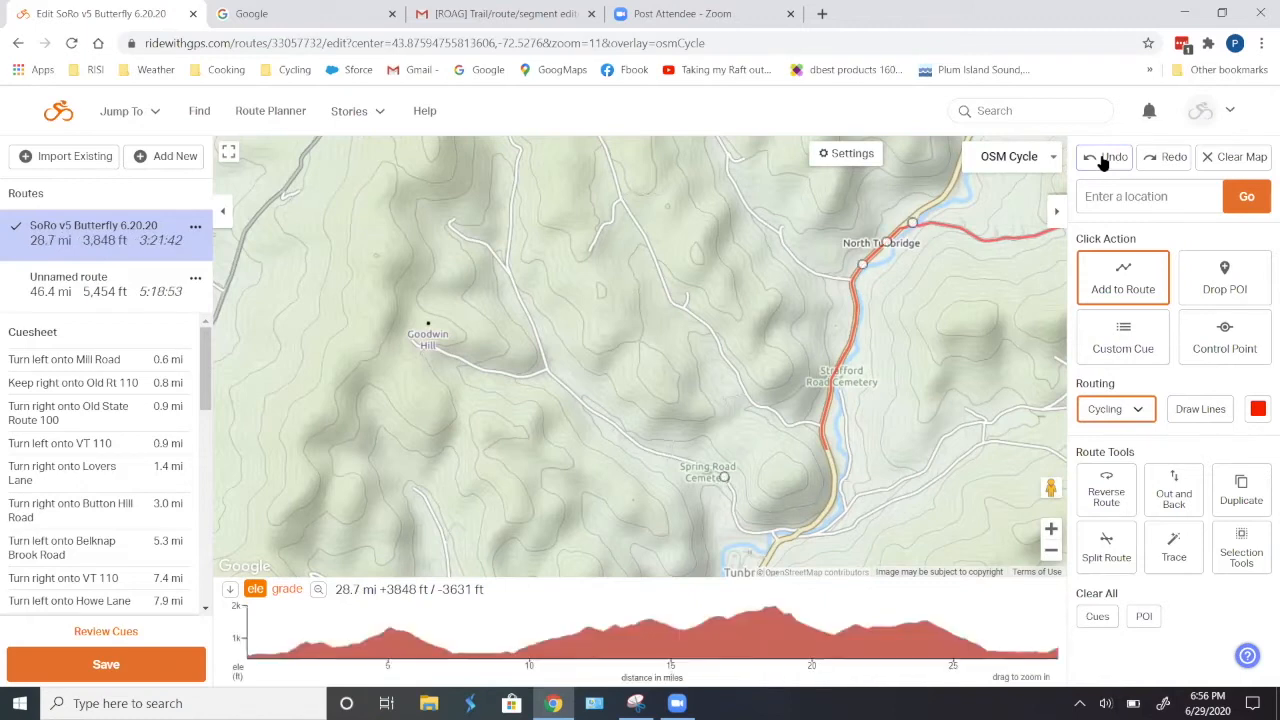
click(1104, 160)
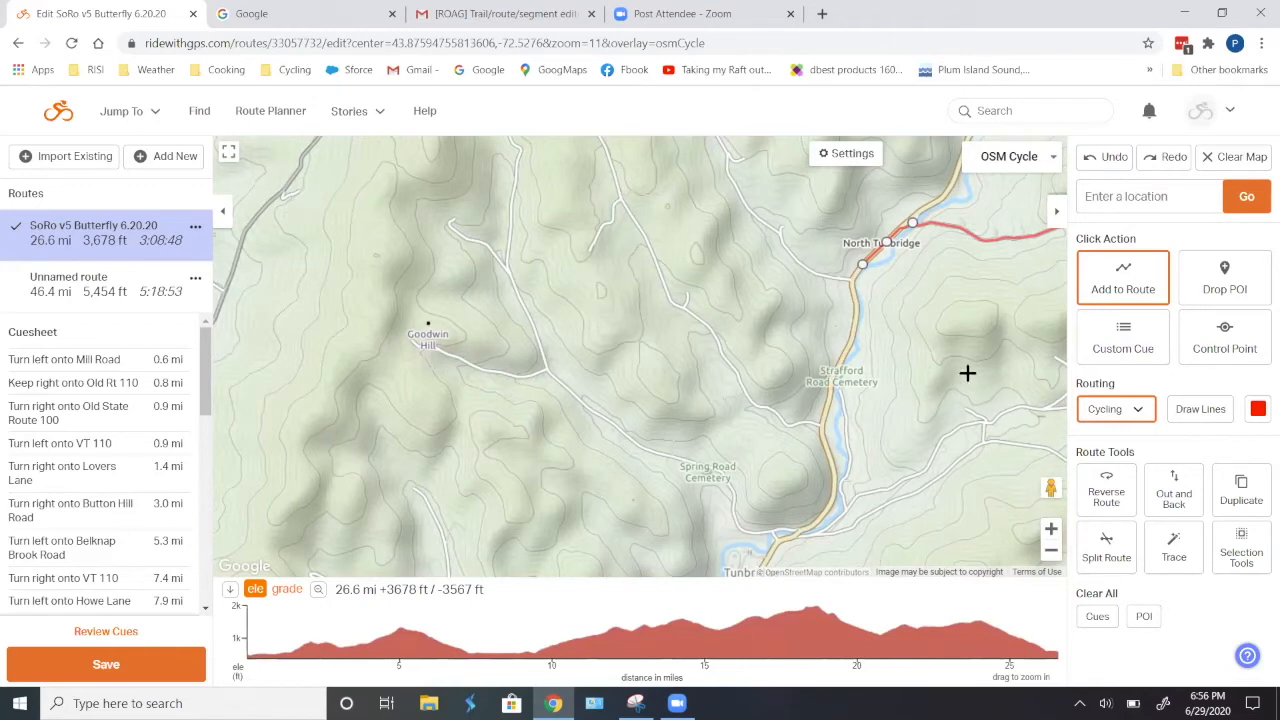
- Try extending the route with Cycling routing down the road south of North Tunbridge and onto Monarch Hill Road, and undo it
scroll(967, 373, down, 1)
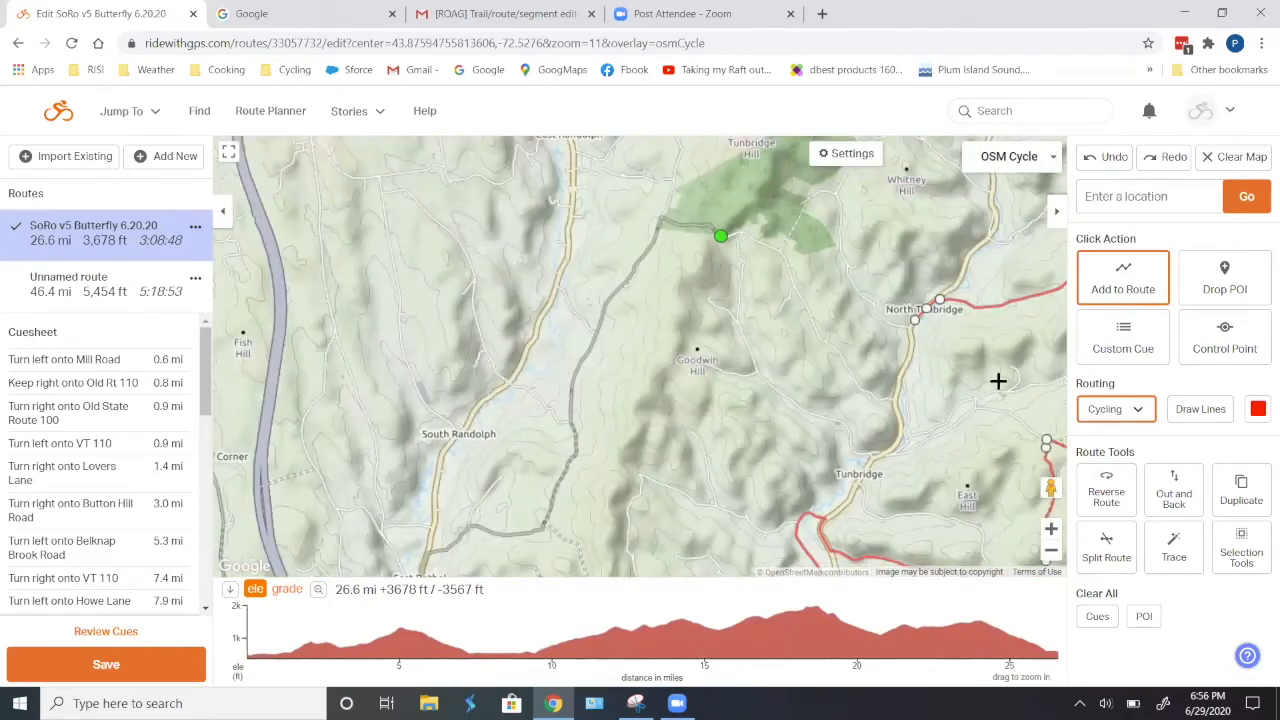
drag(849, 406, 862, 334)
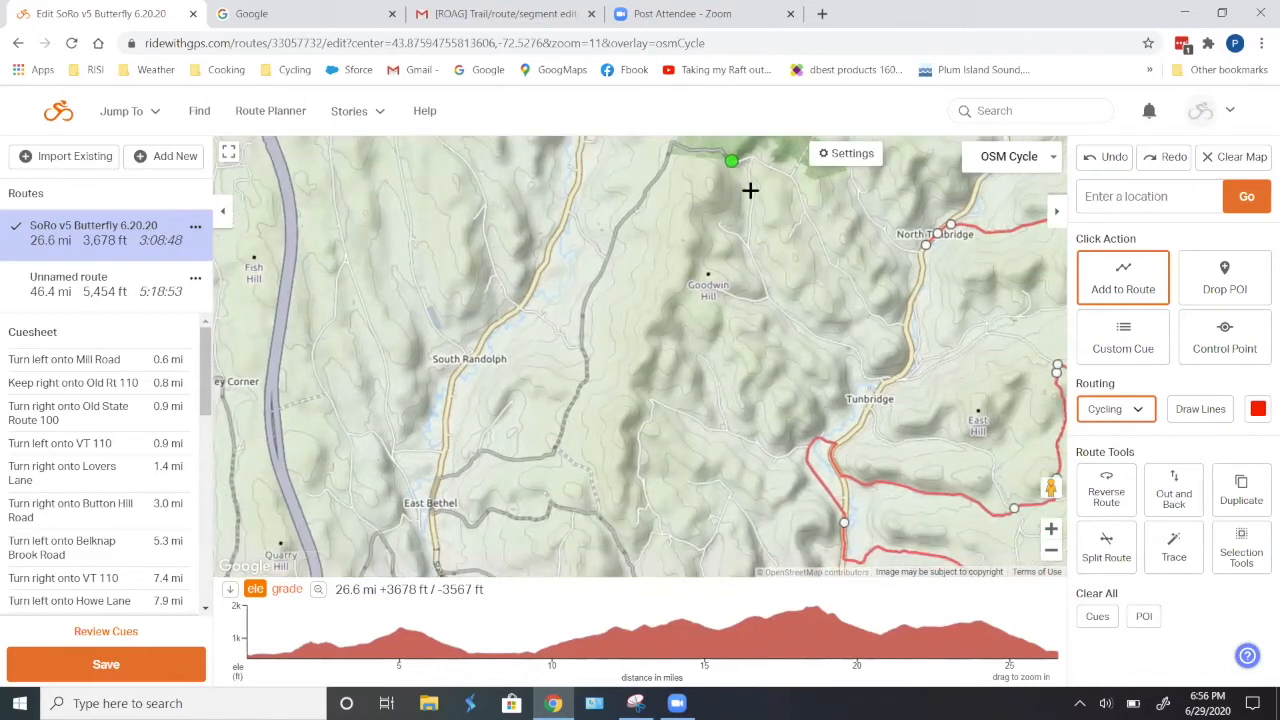
scroll(943, 323, up, 1)
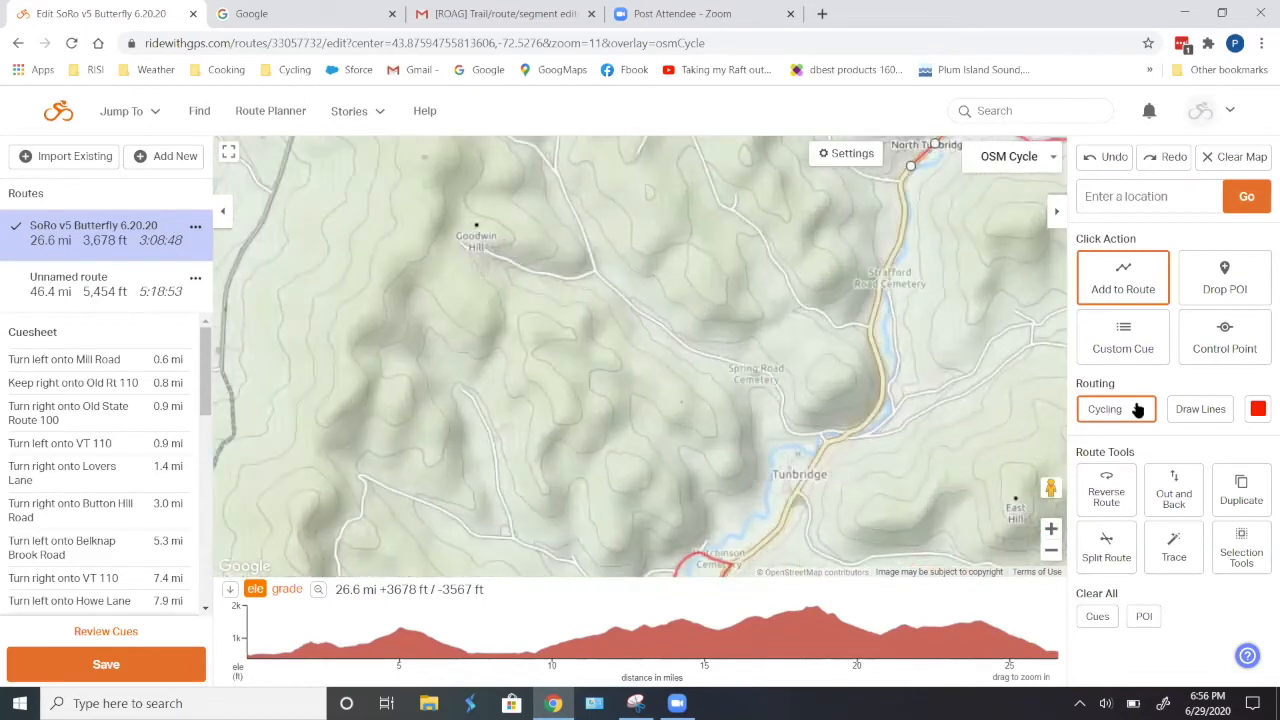
scroll(947, 289, down, 1)
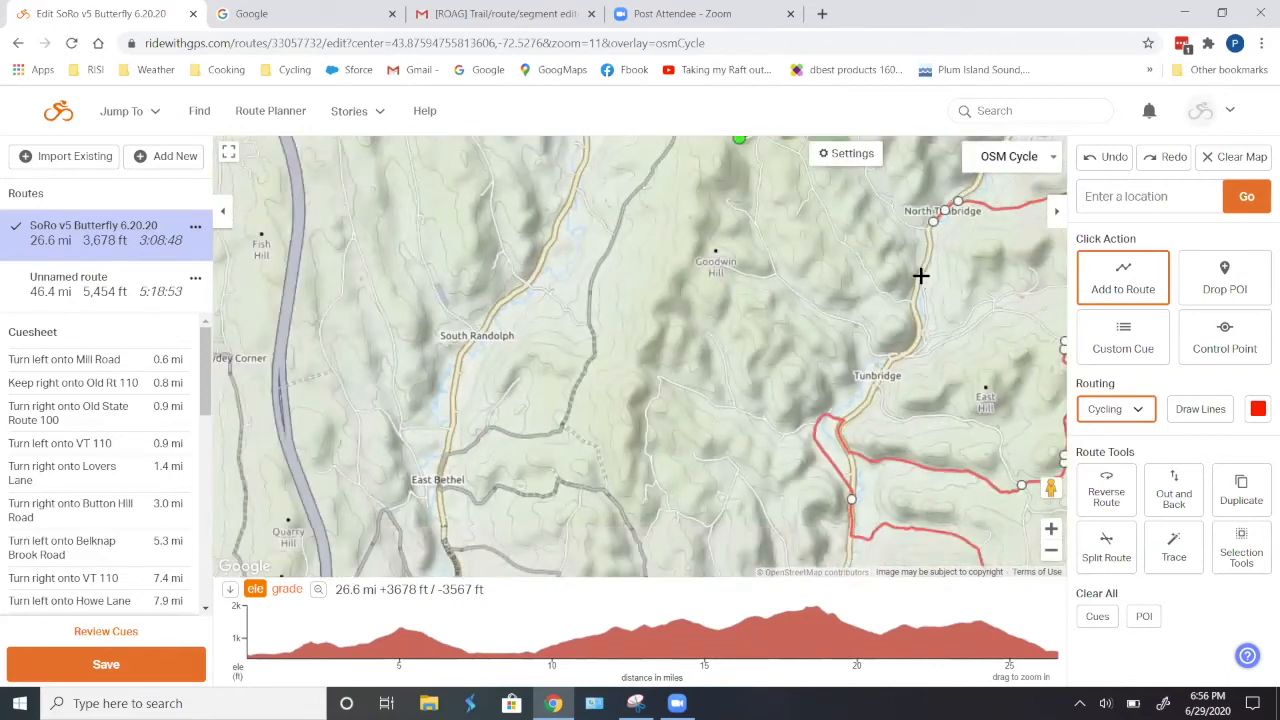
click(919, 277)
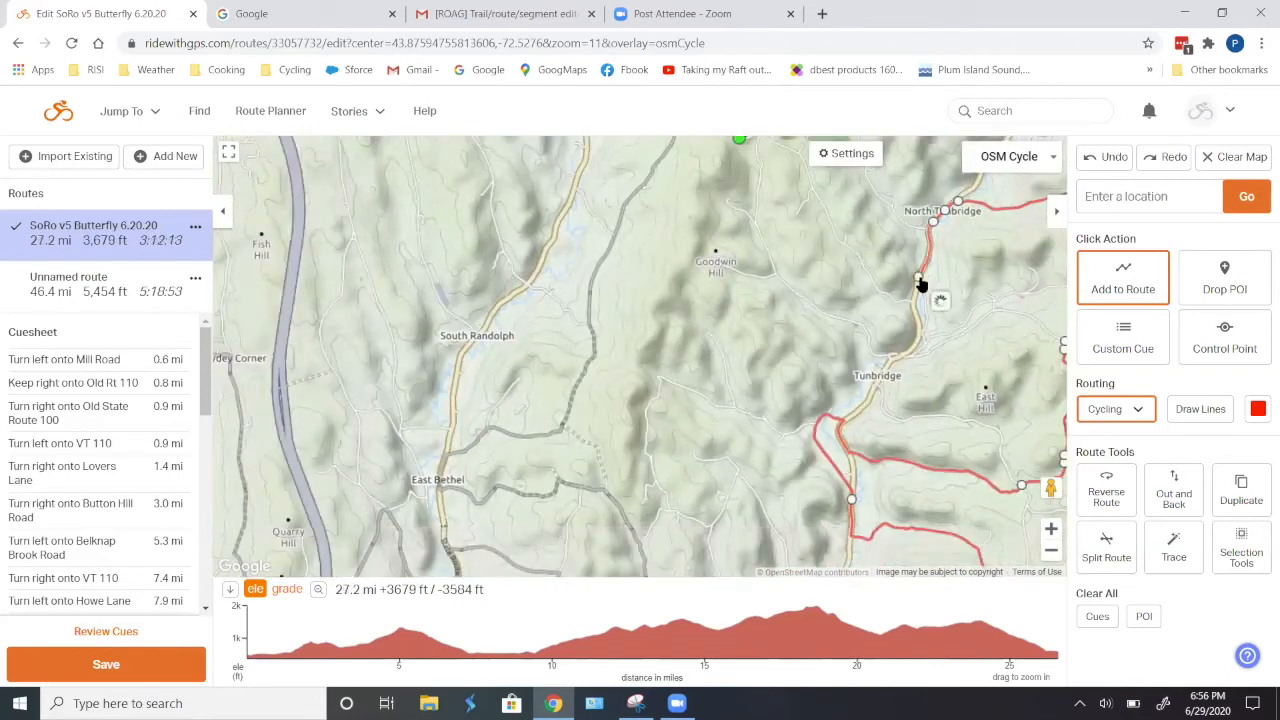
click(847, 246)
scroll(839, 265, up, 2)
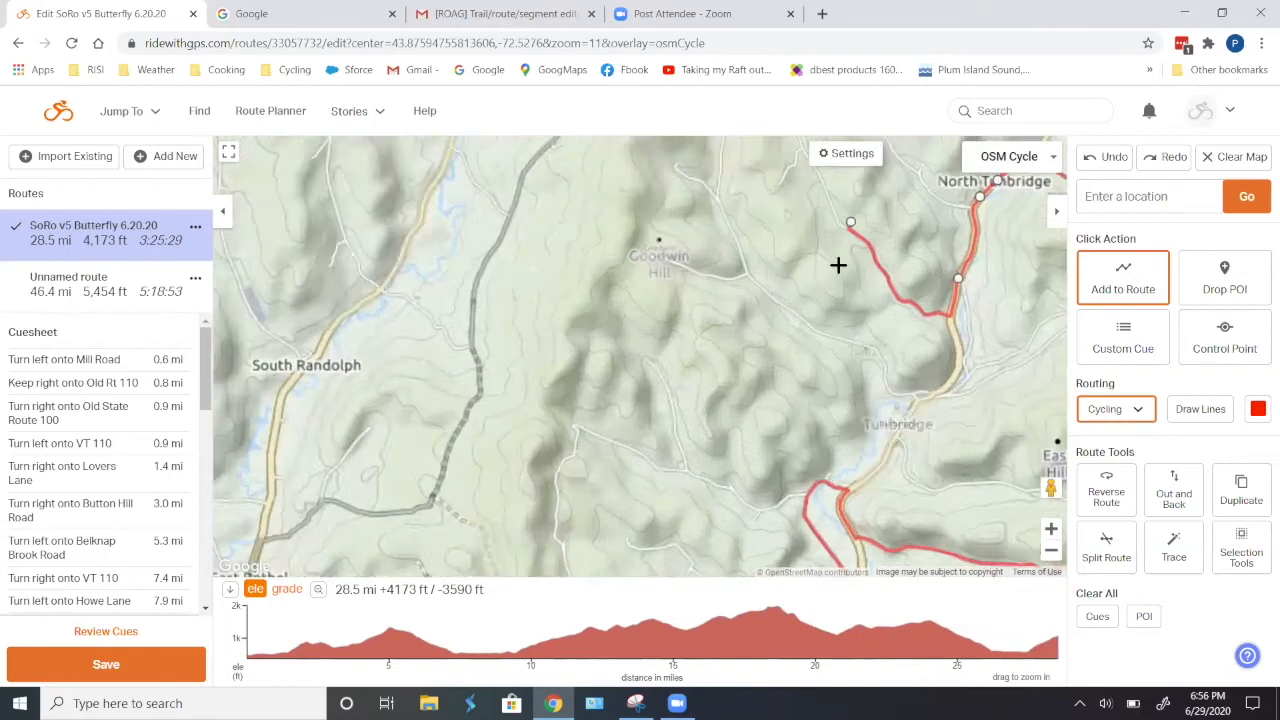
scroll(839, 265, down, 3)
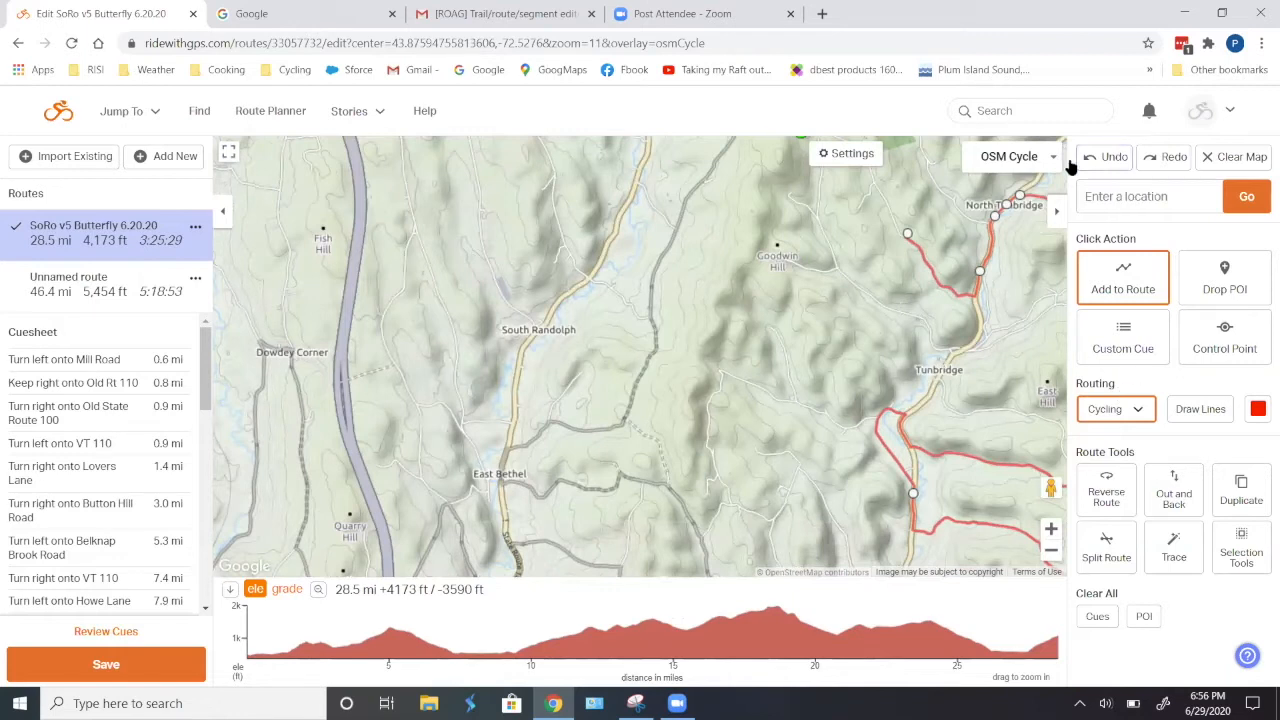
click(1104, 157)
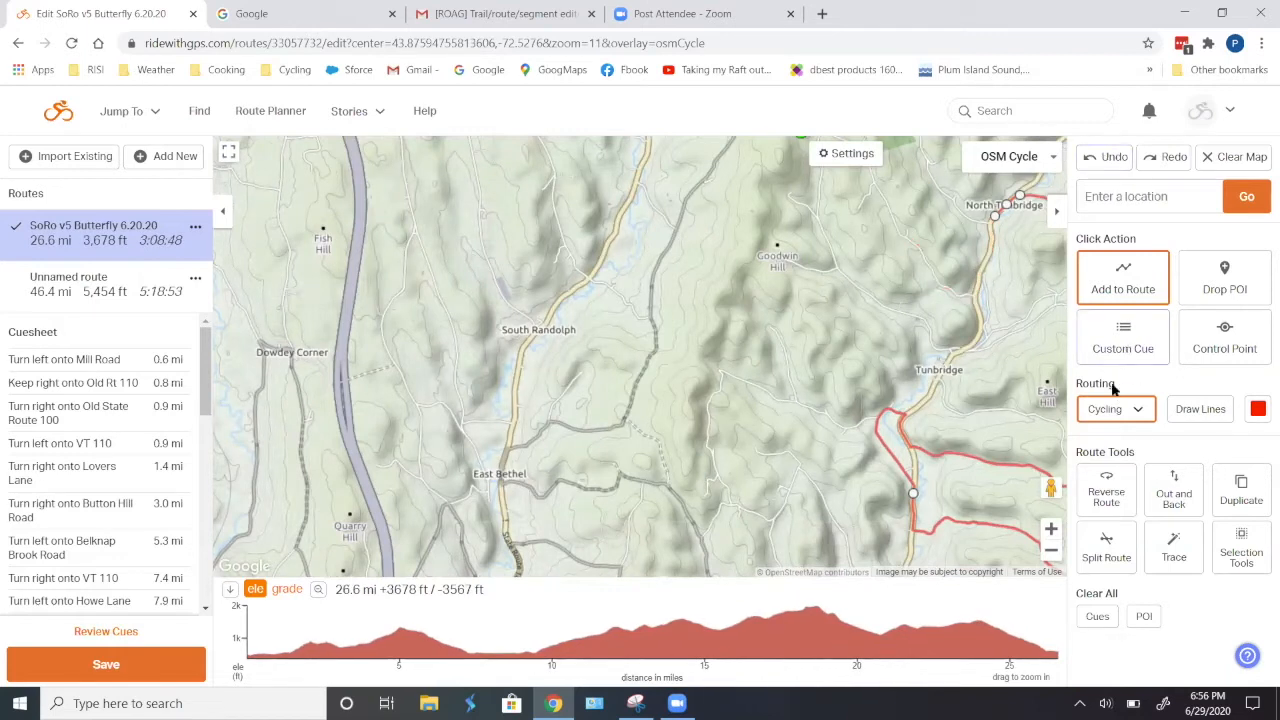
- Set the routing mode to Walking and extend the route to a point on the lower part of Monarch Hill Road
click(1135, 410)
click(1114, 504)
click(932, 274)
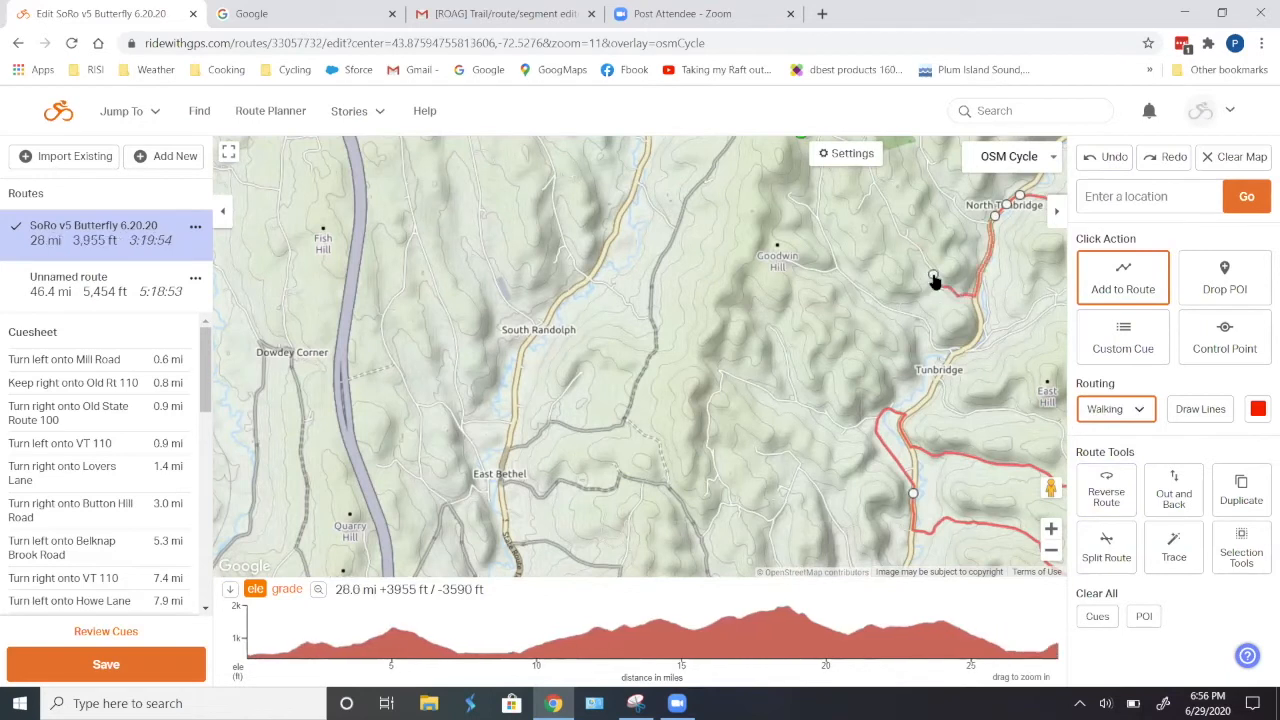
- Try extending the route farther northwest along Monarch Hill Road with additional points
click(893, 218)
drag(876, 269, 836, 360)
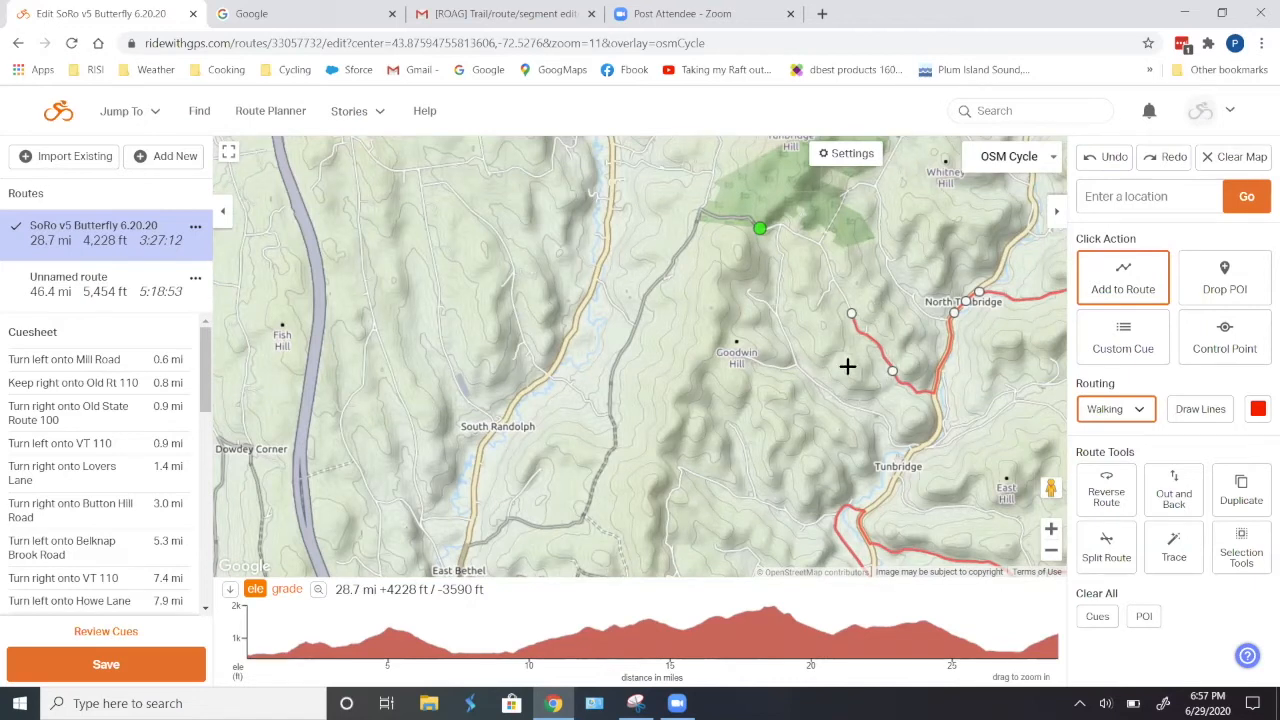
drag(781, 328, 692, 271)
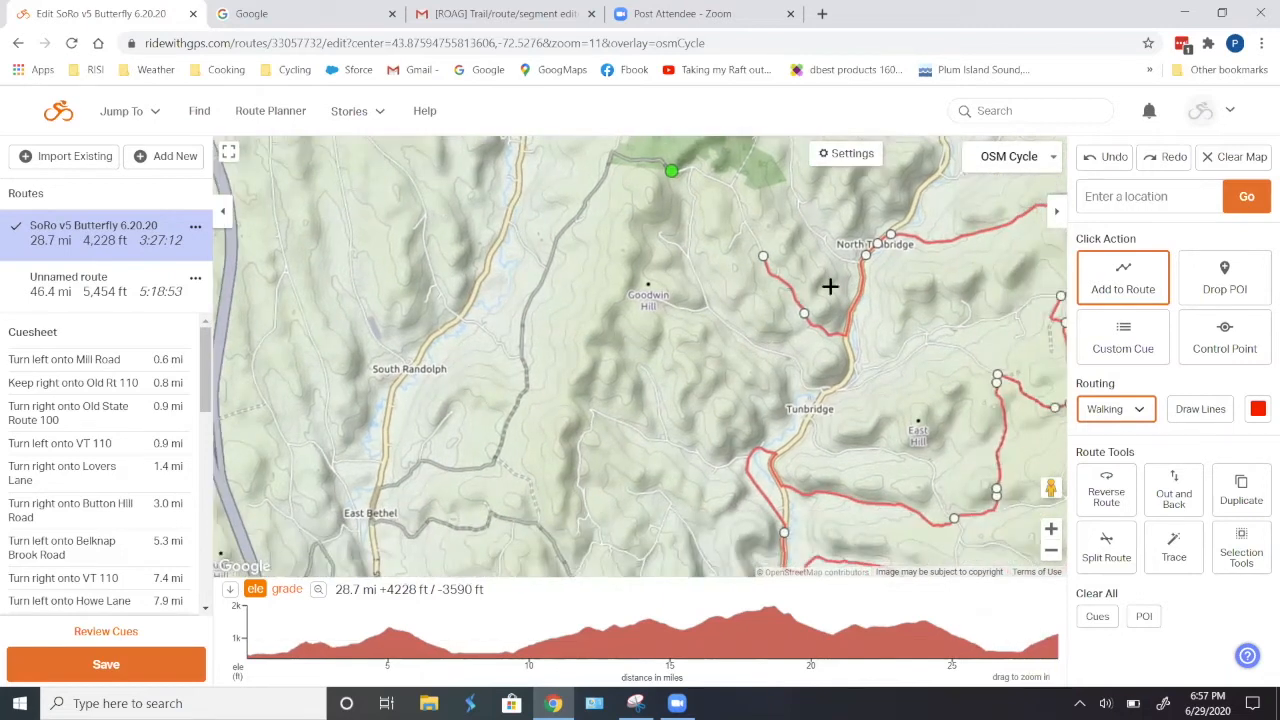
scroll(818, 288, up, 1)
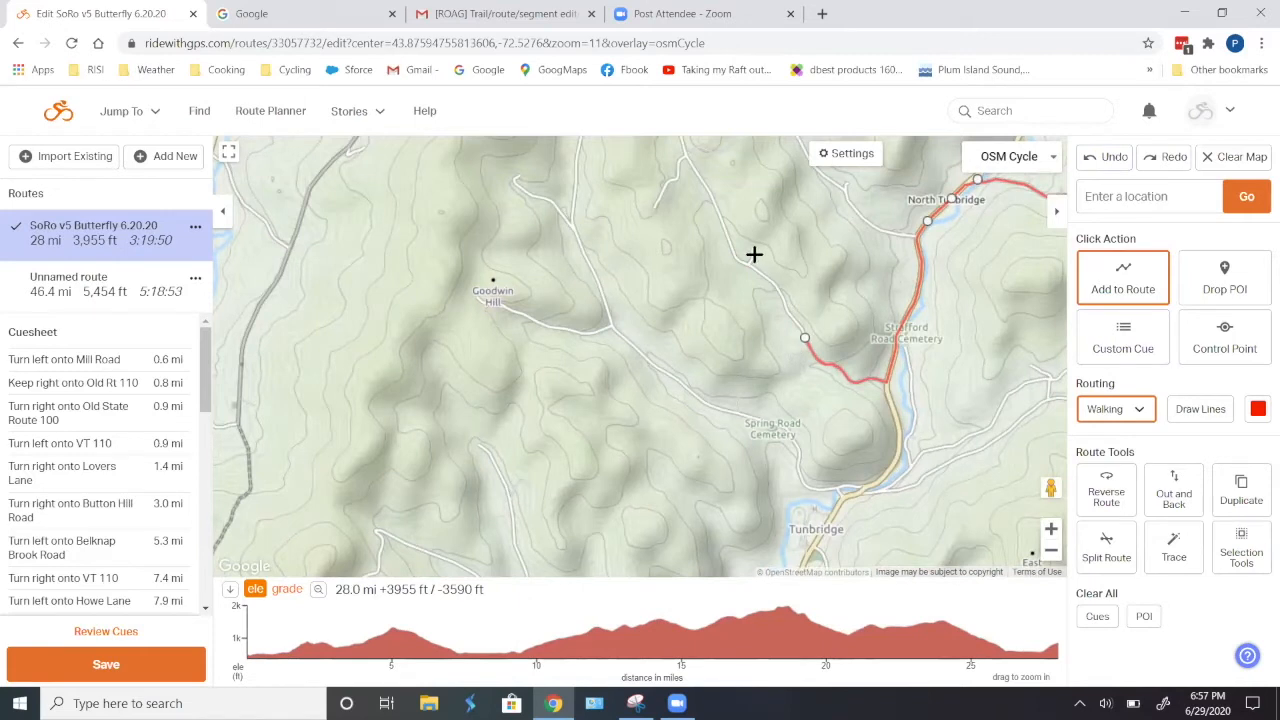
scroll(734, 399, down, 1)
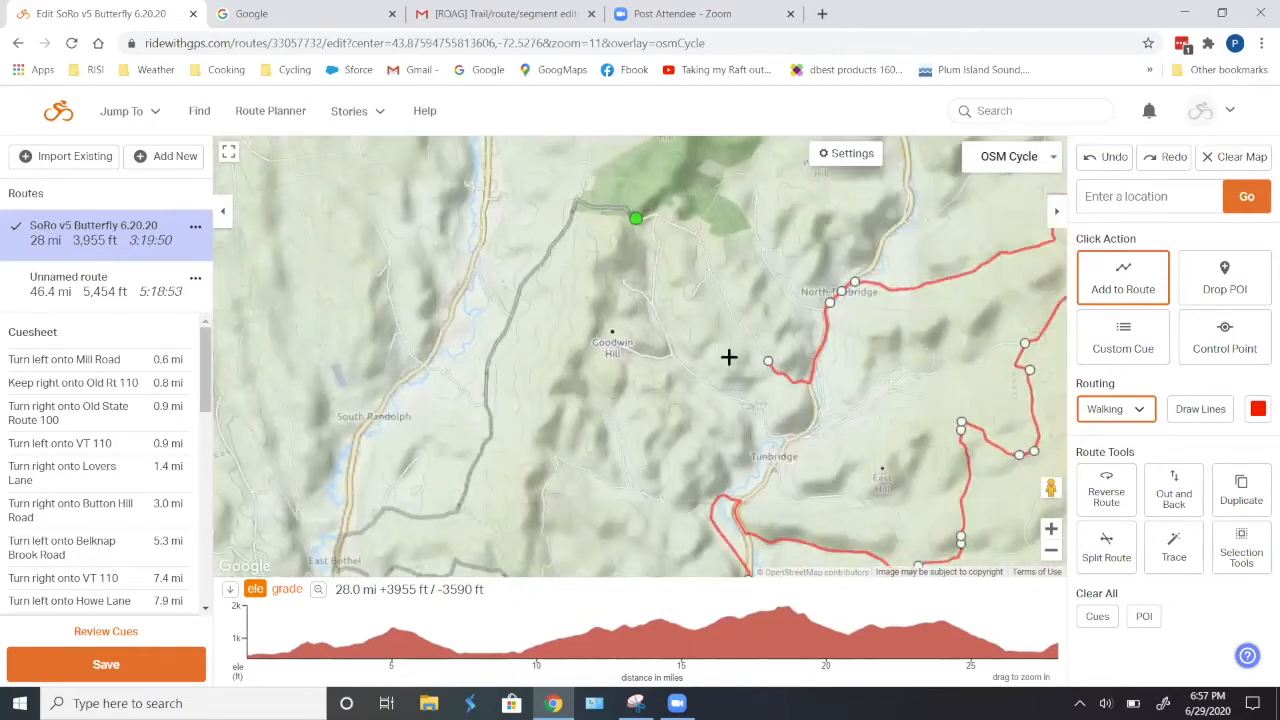
click(742, 318)
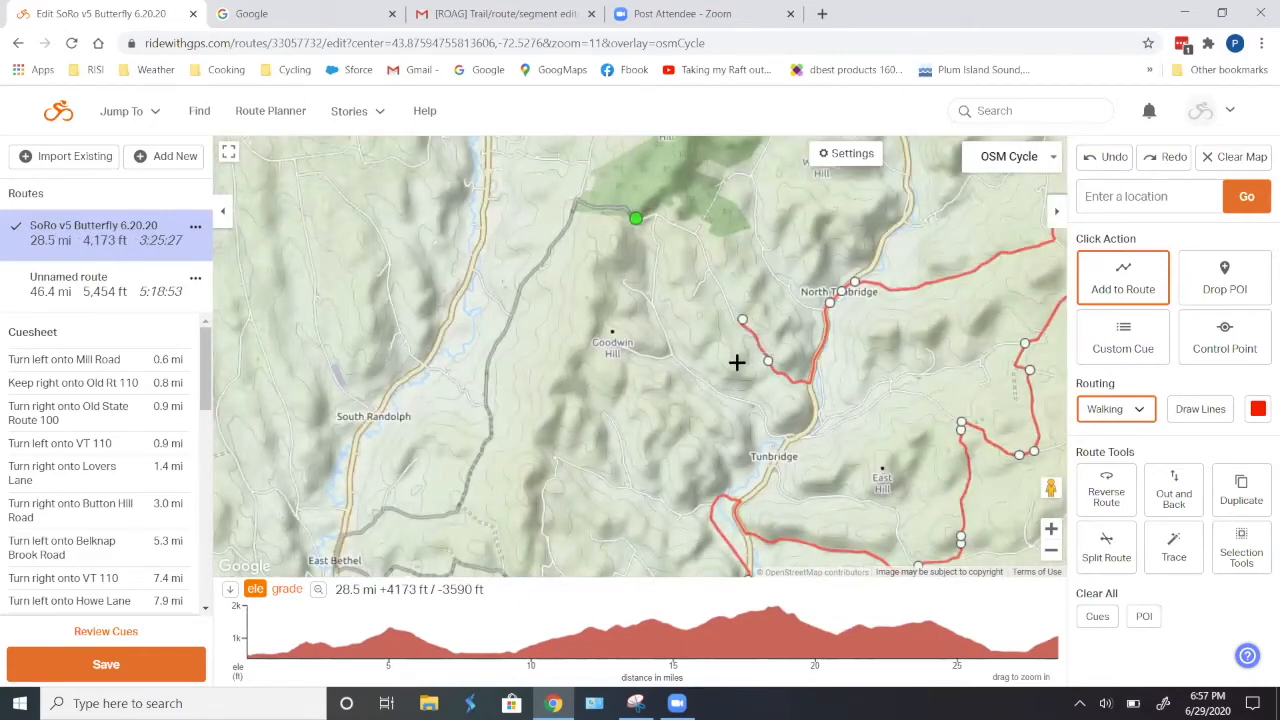
click(705, 257)
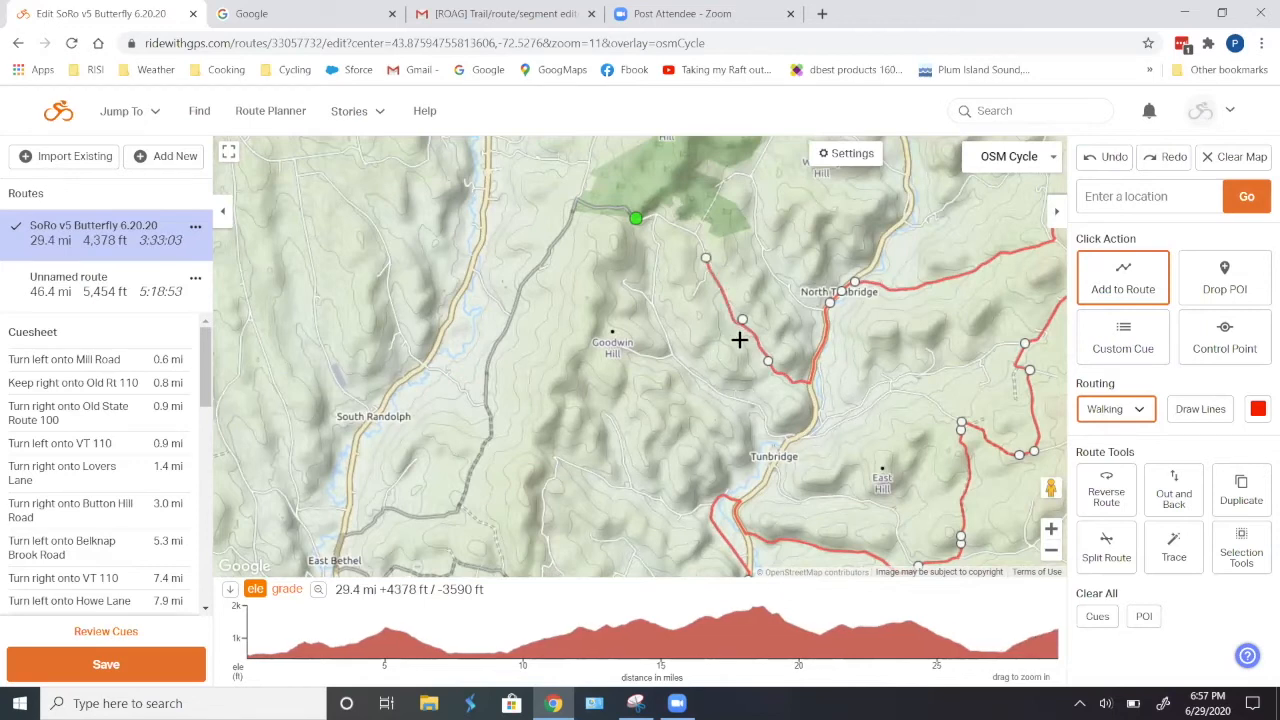
- Inspect the Ware Drive spur off Monarch Hill Road and undo the last two route points
scroll(742, 340, up, 2)
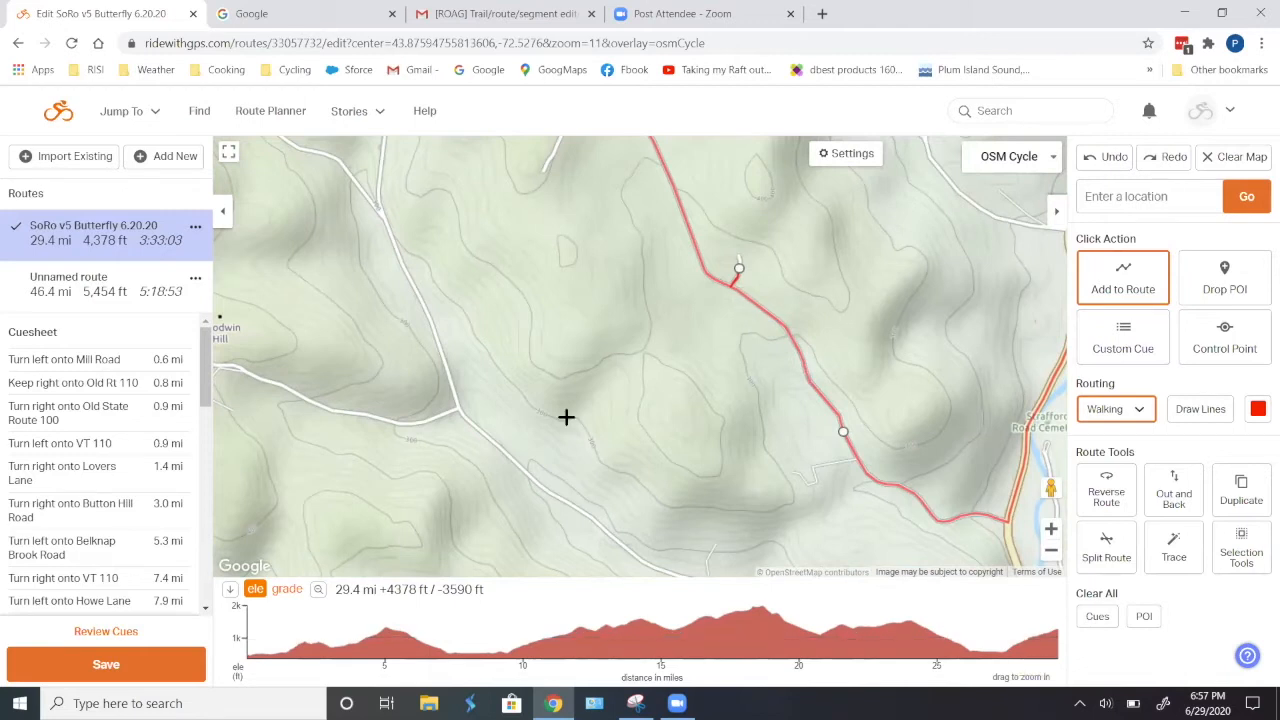
scroll(740, 277, up, 2)
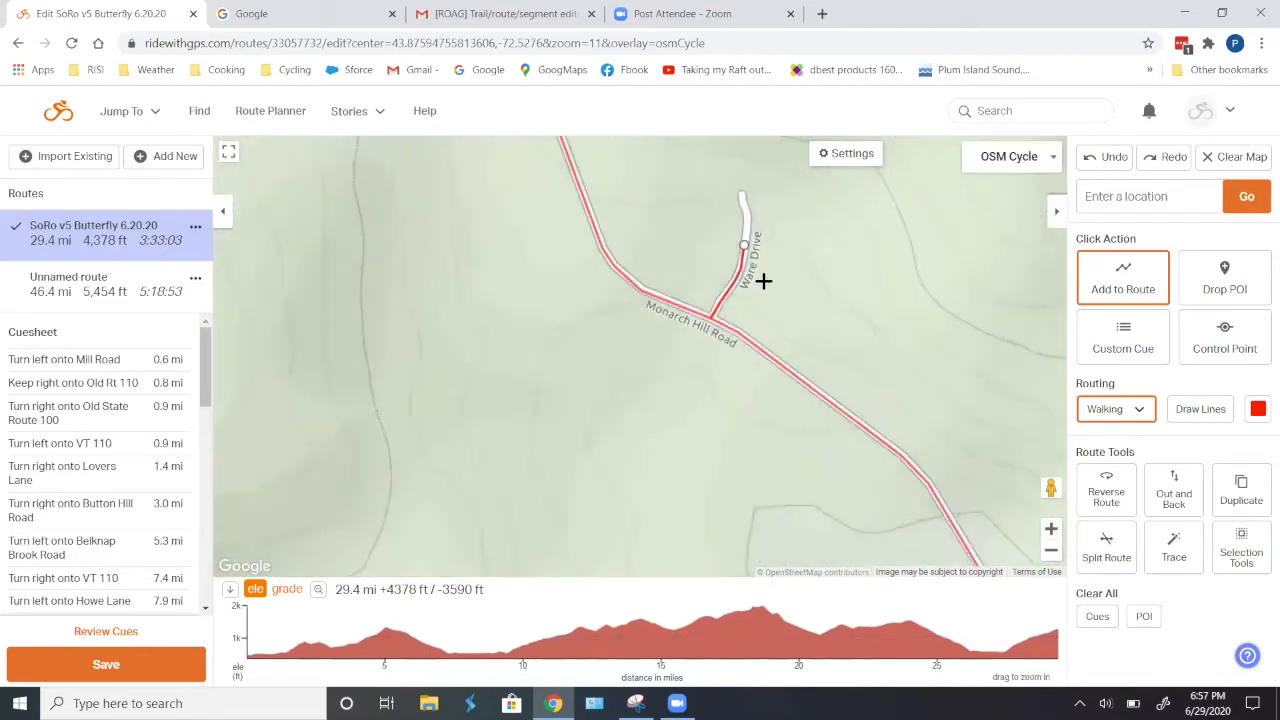
scroll(763, 281, down, 1)
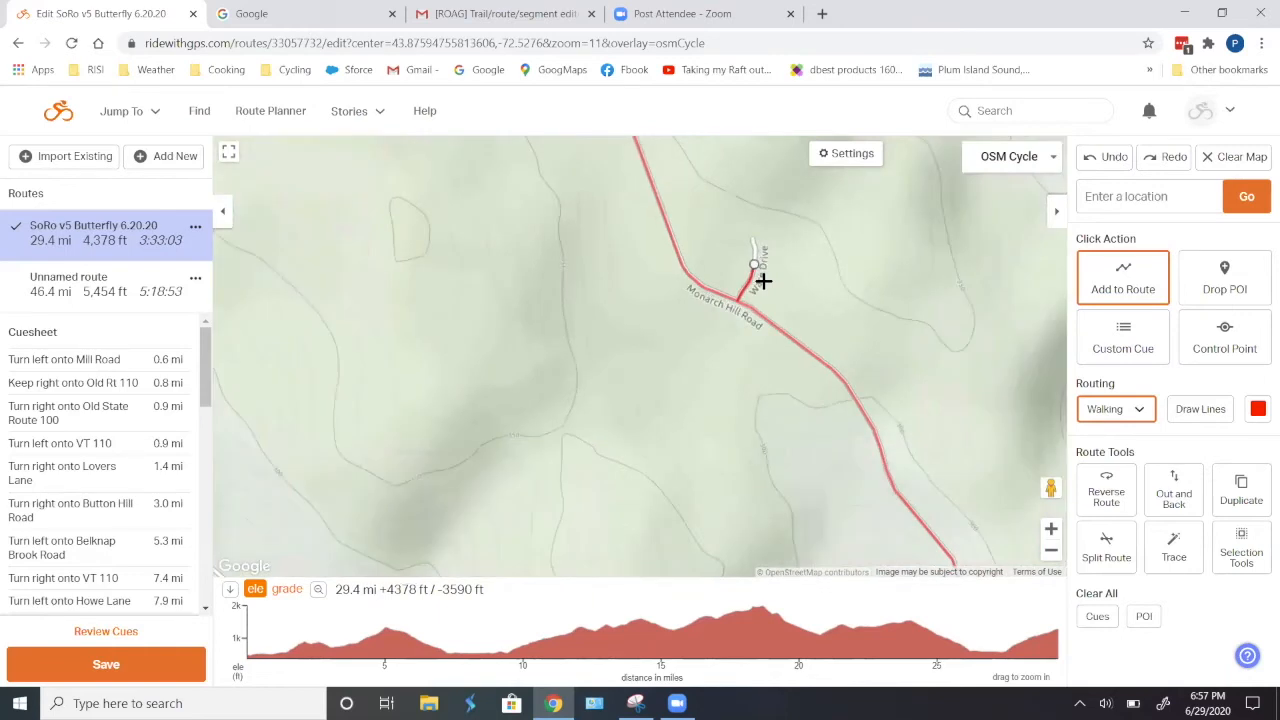
scroll(763, 281, up, 1)
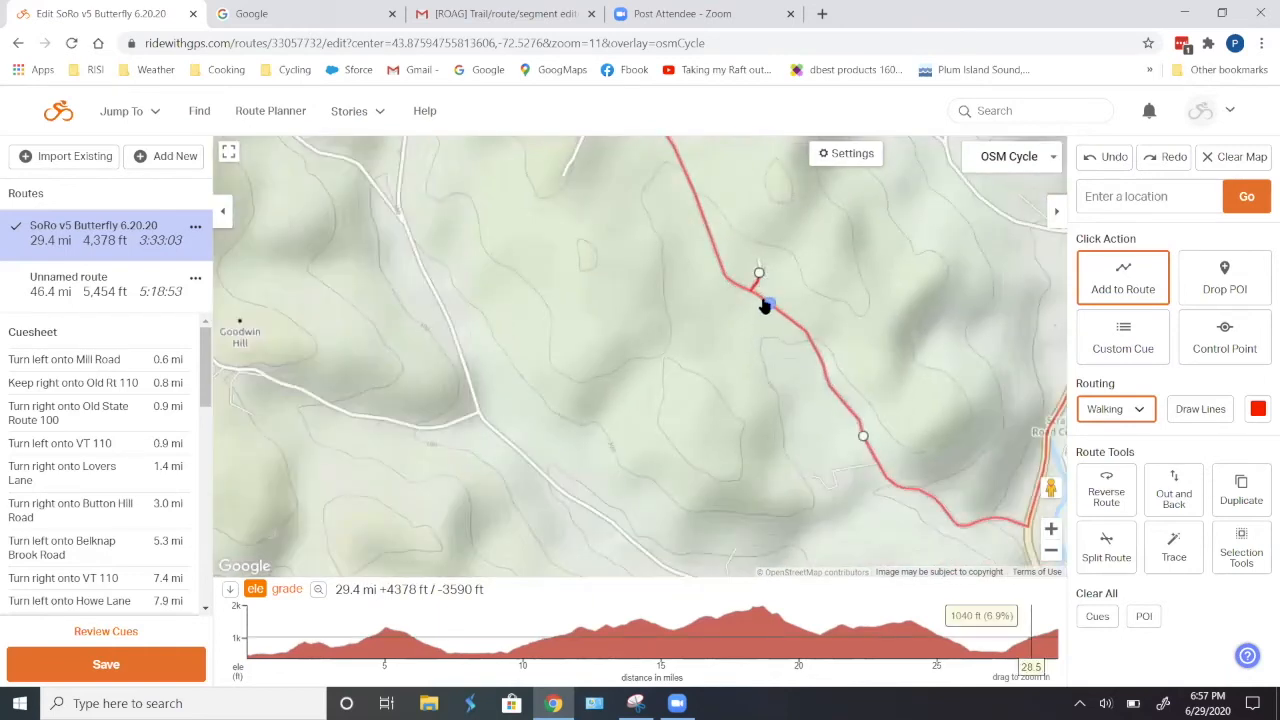
scroll(749, 351, down, 2)
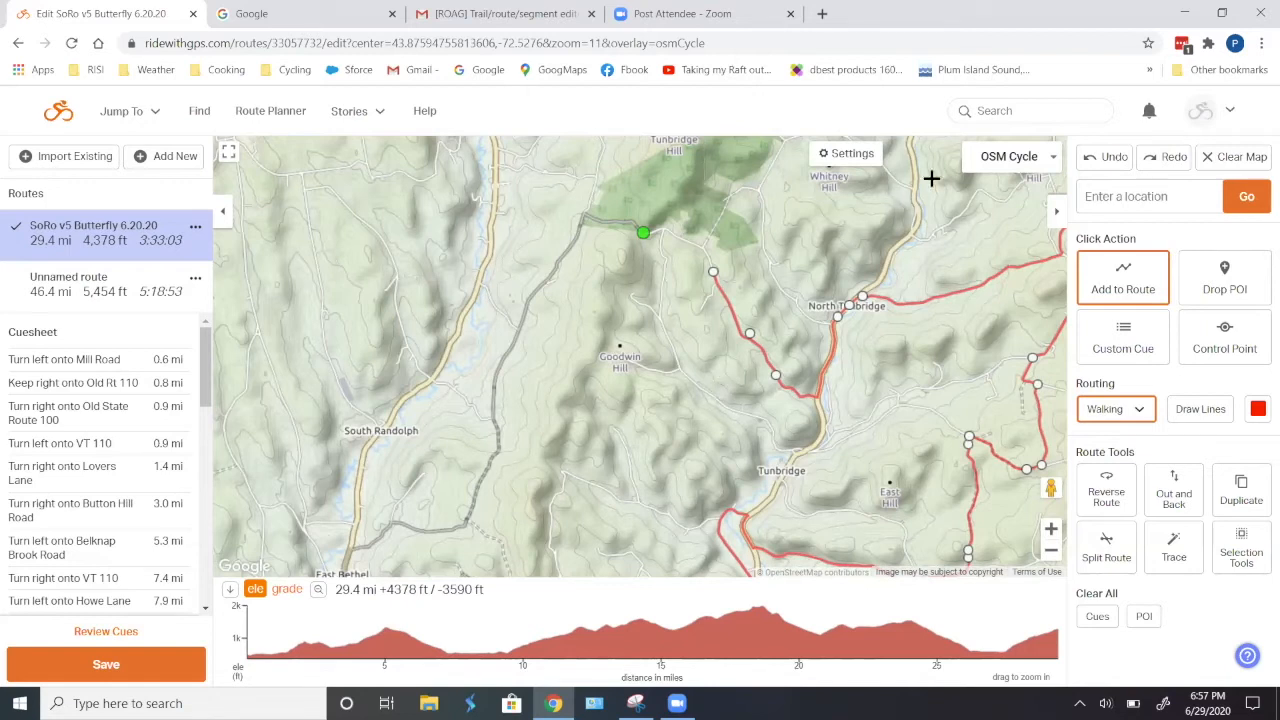
click(1104, 160)
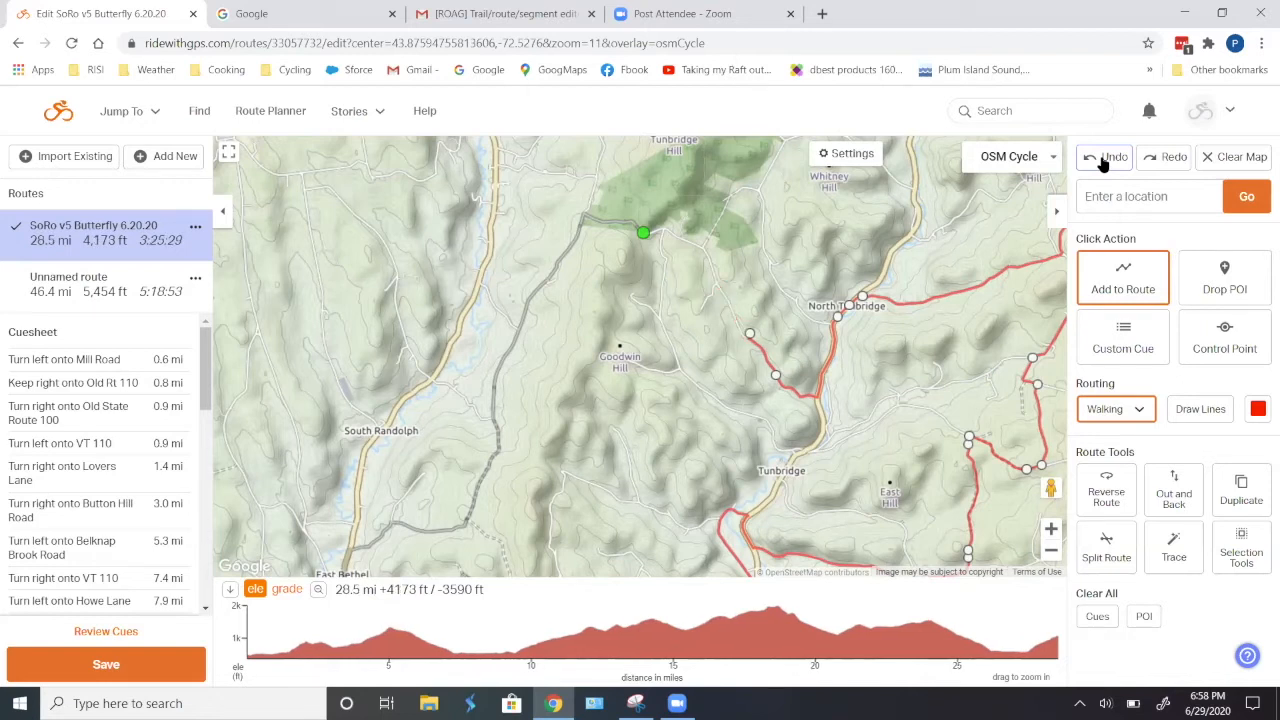
click(1104, 160)
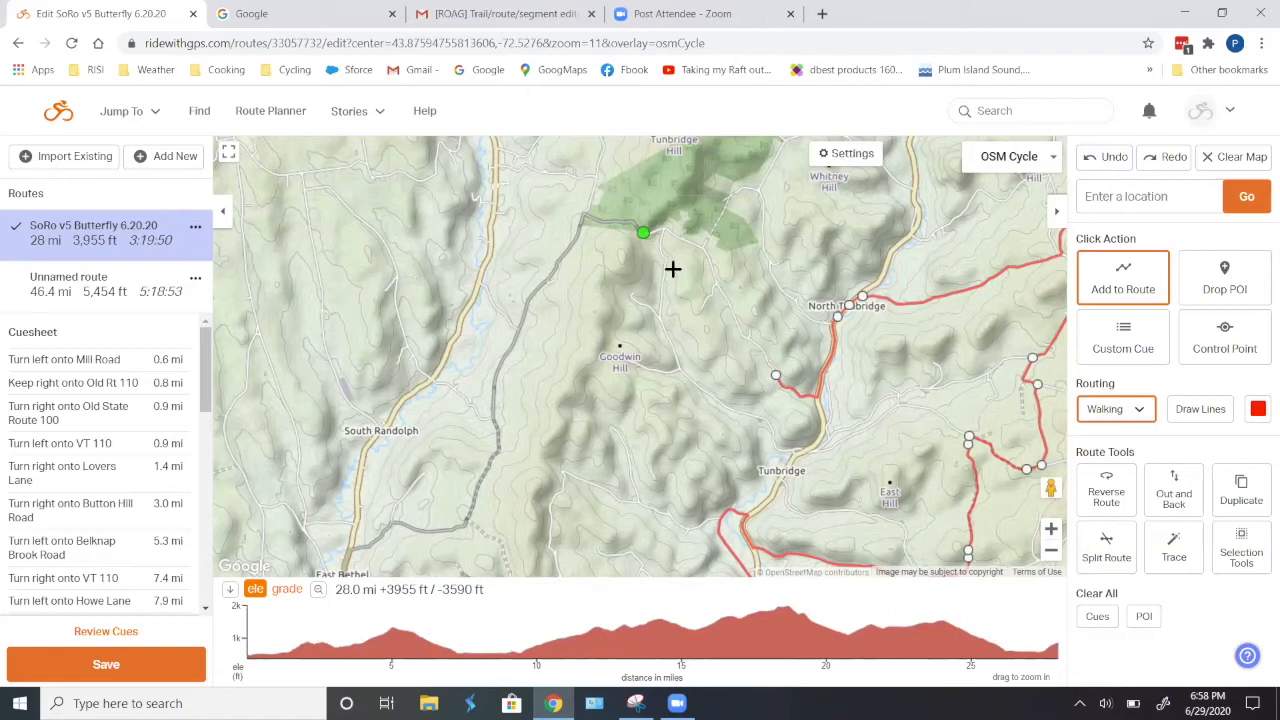
- Try joining the end on Monarch Hill Road directly to the start of the unnamed route, and undo the connection
click(643, 236)
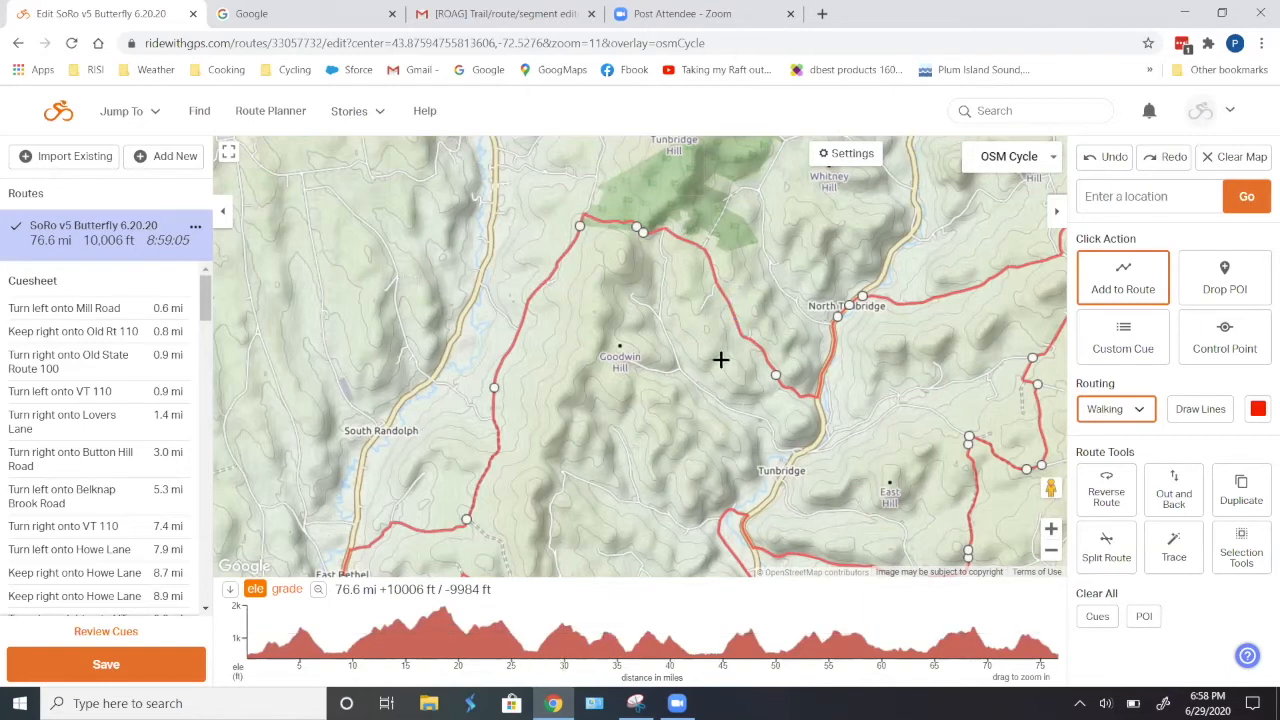
drag(646, 494, 626, 361)
drag(652, 276, 616, 425)
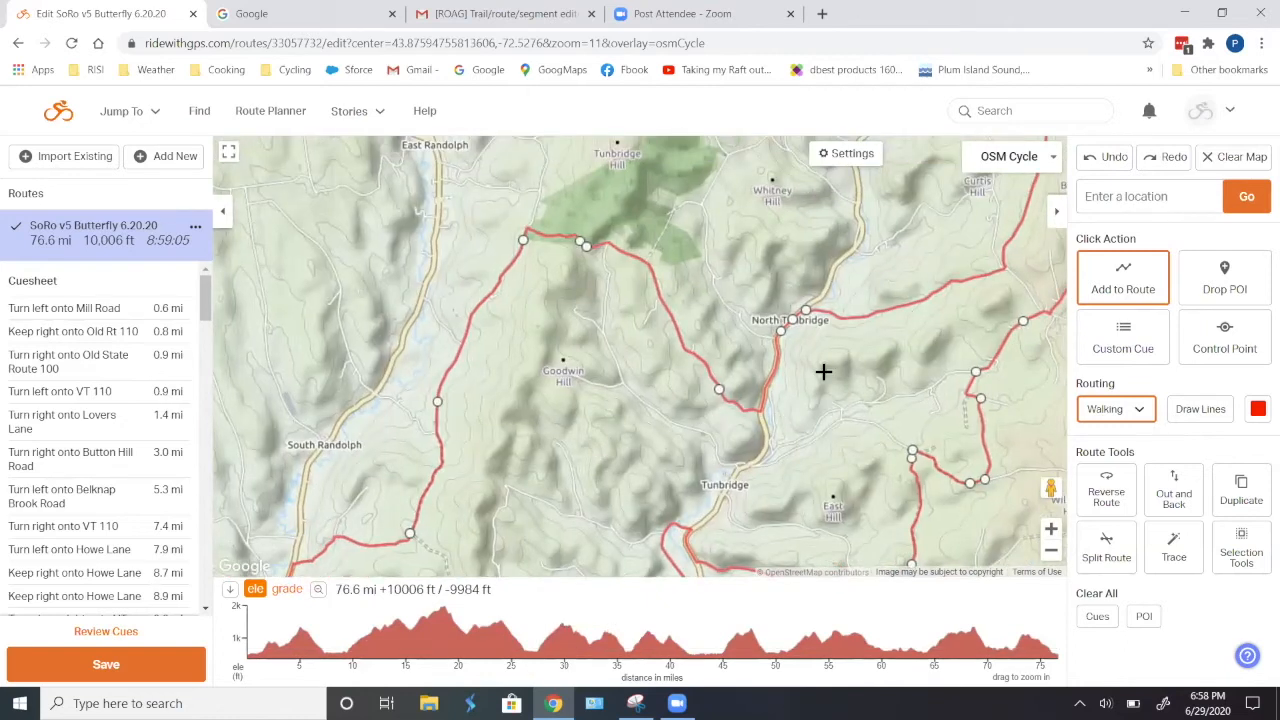
click(1100, 162)
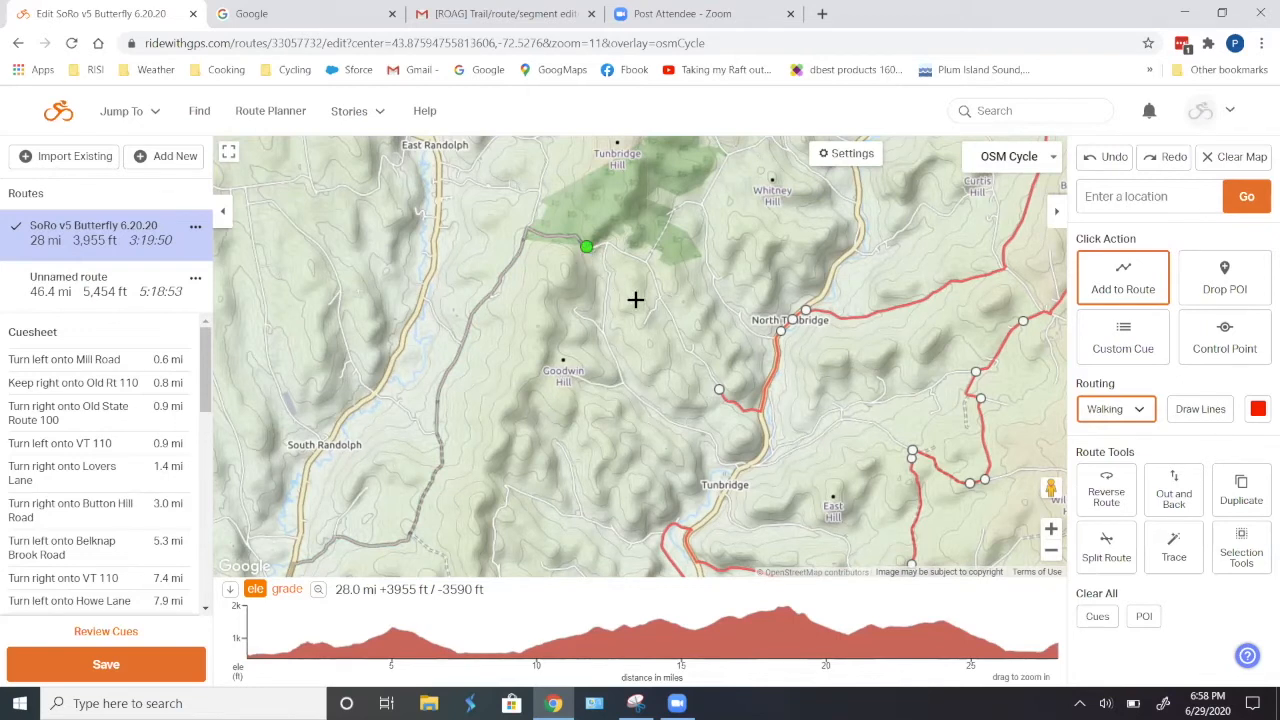
- Add two points northwest along the road from Monarch Hill and join the route to the start of the unnamed route
click(674, 317)
click(653, 278)
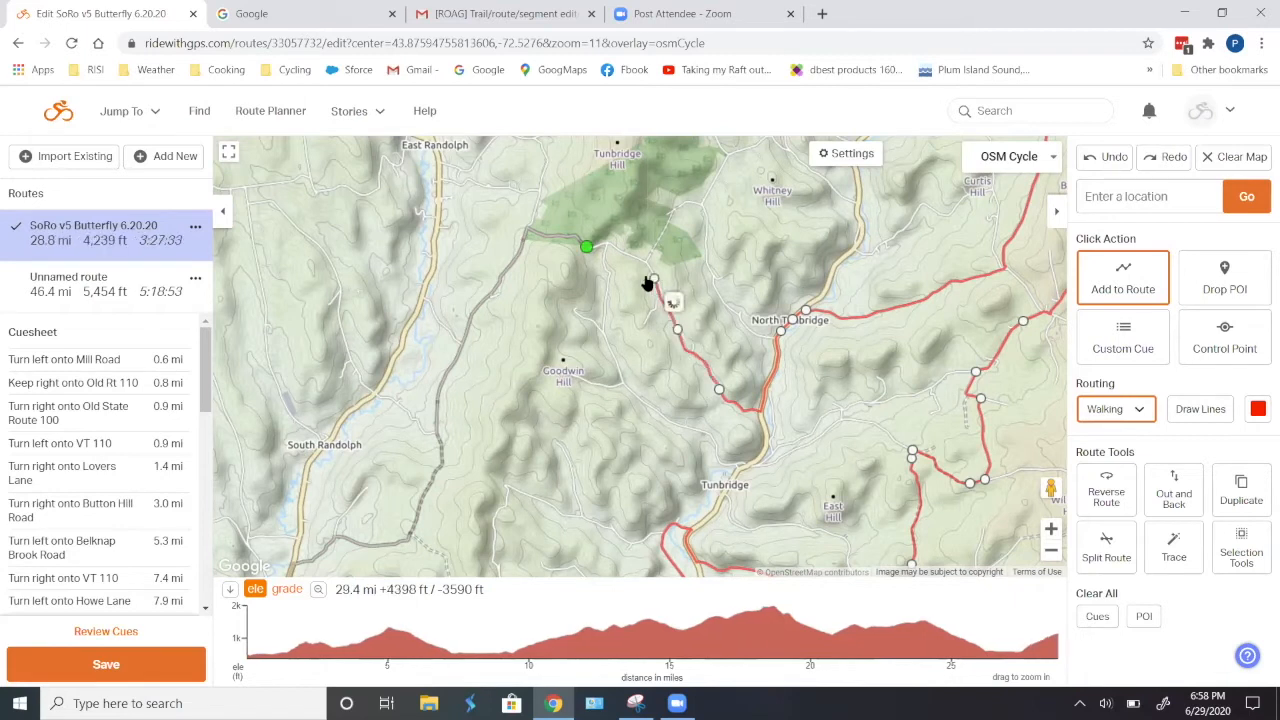
click(586, 251)
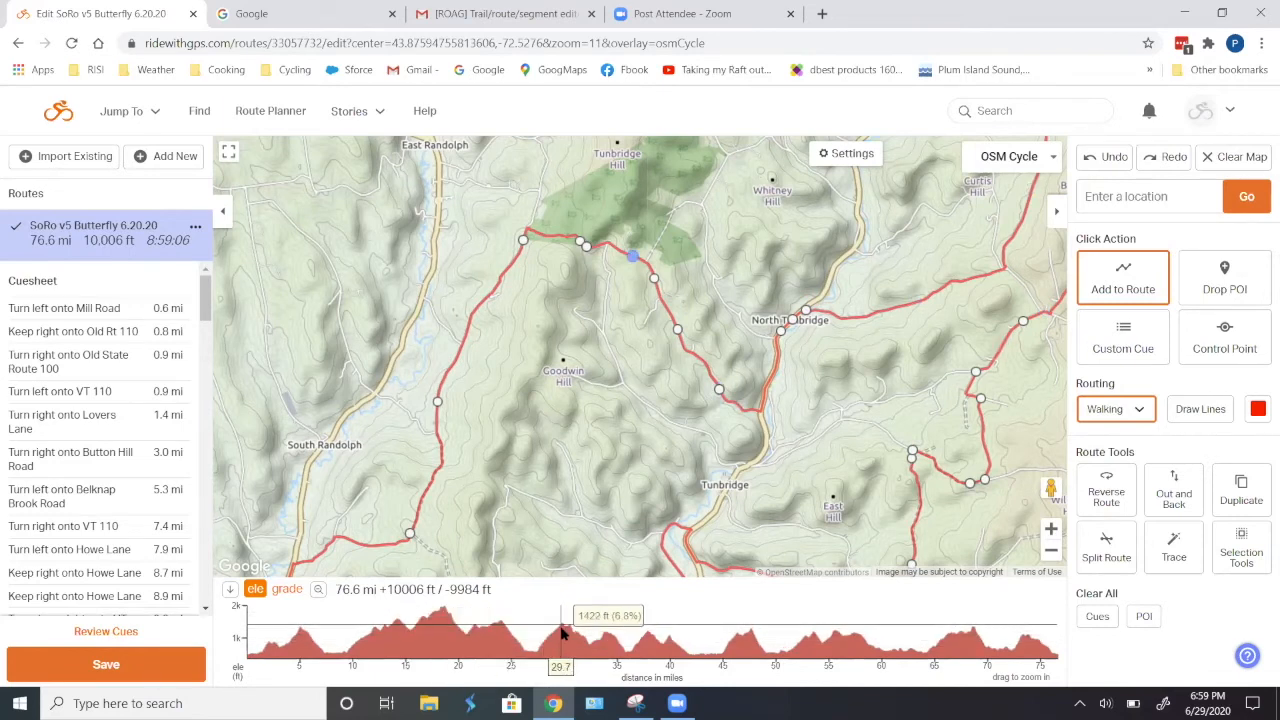
- Select the route section from about mile 28.3 to mile 30.9 on the elevation profile and delete it
drag(546, 634, 575, 631)
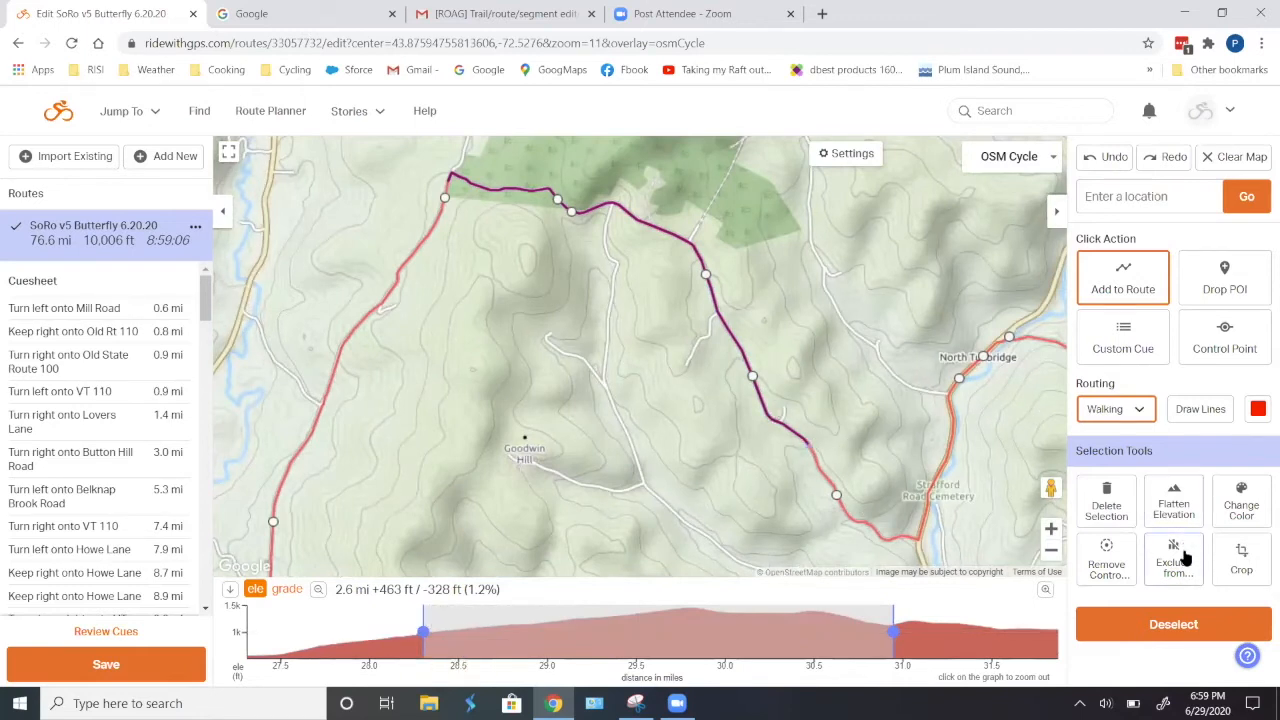
click(1106, 508)
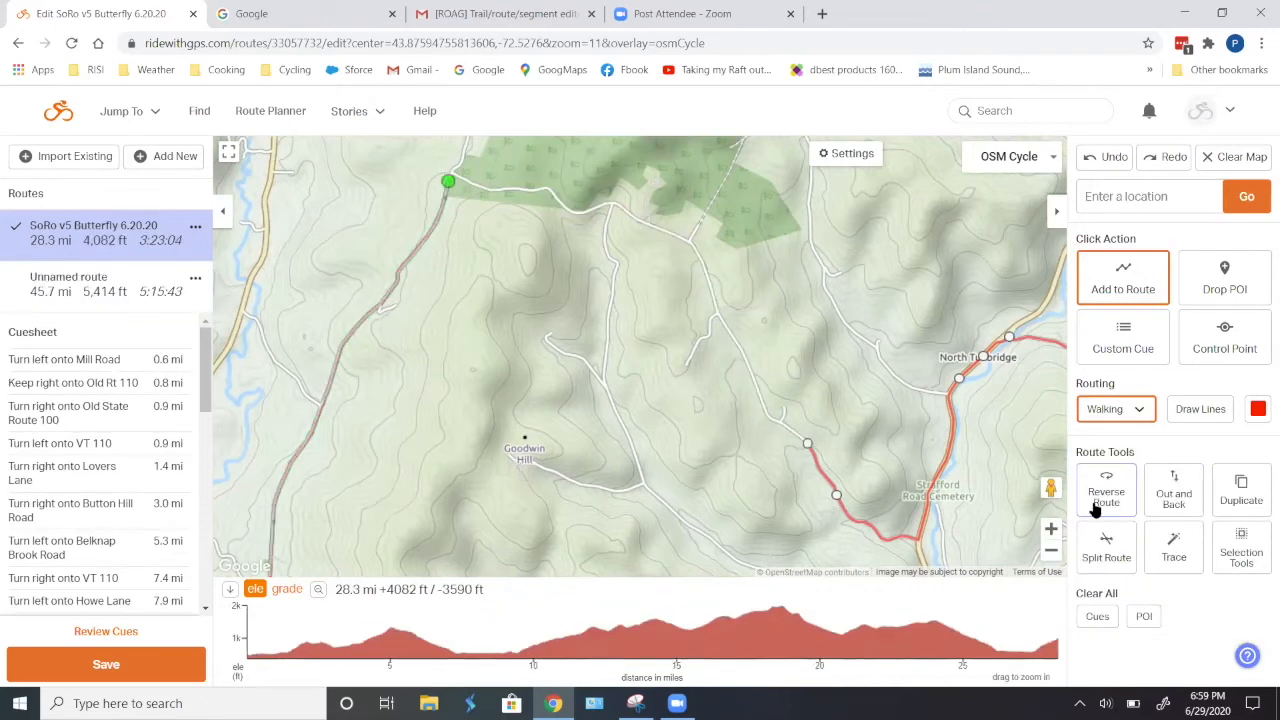
- Undo the last section deletion and remove the route's control points between about mile 27.8 and mile 31.2
click(1108, 160)
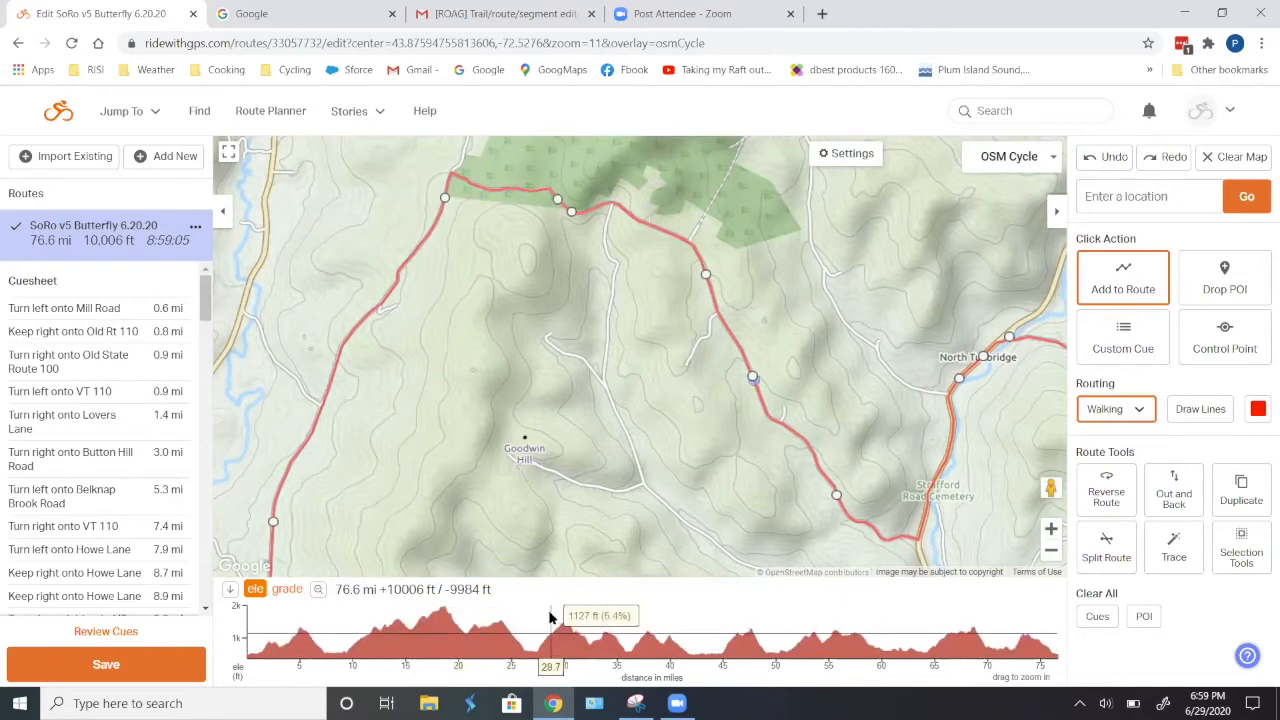
drag(541, 620, 578, 628)
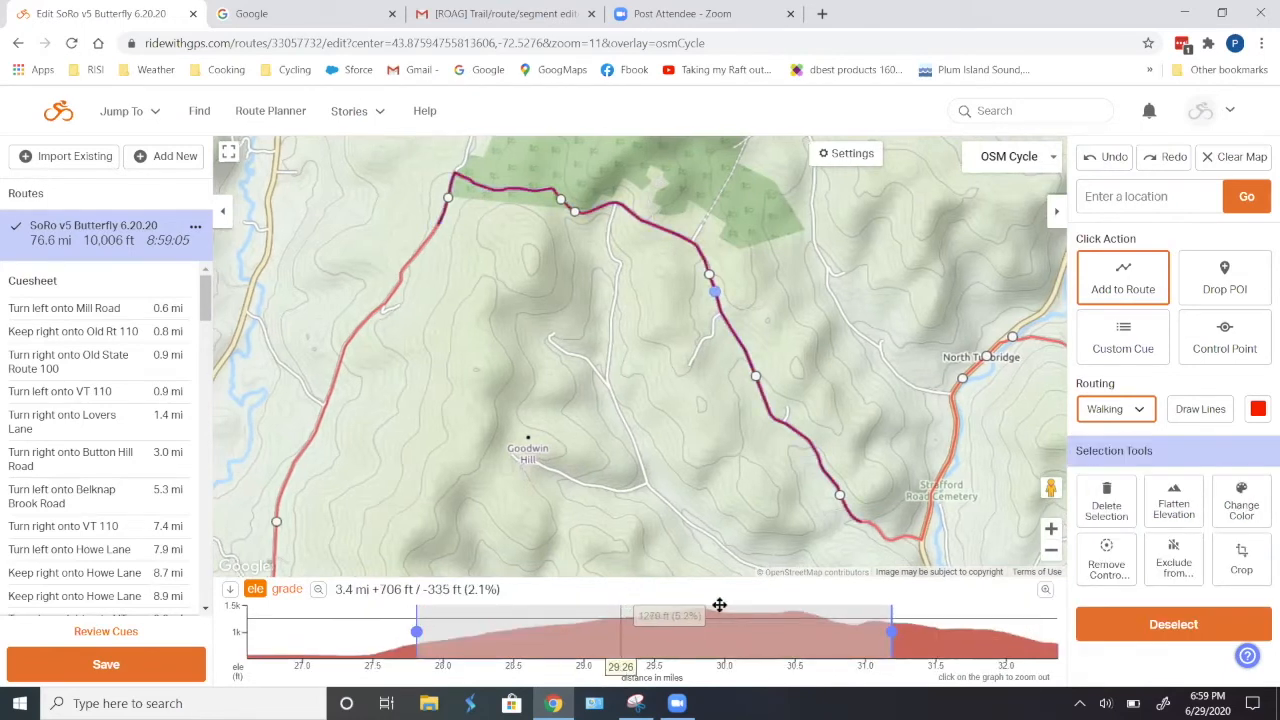
click(1106, 565)
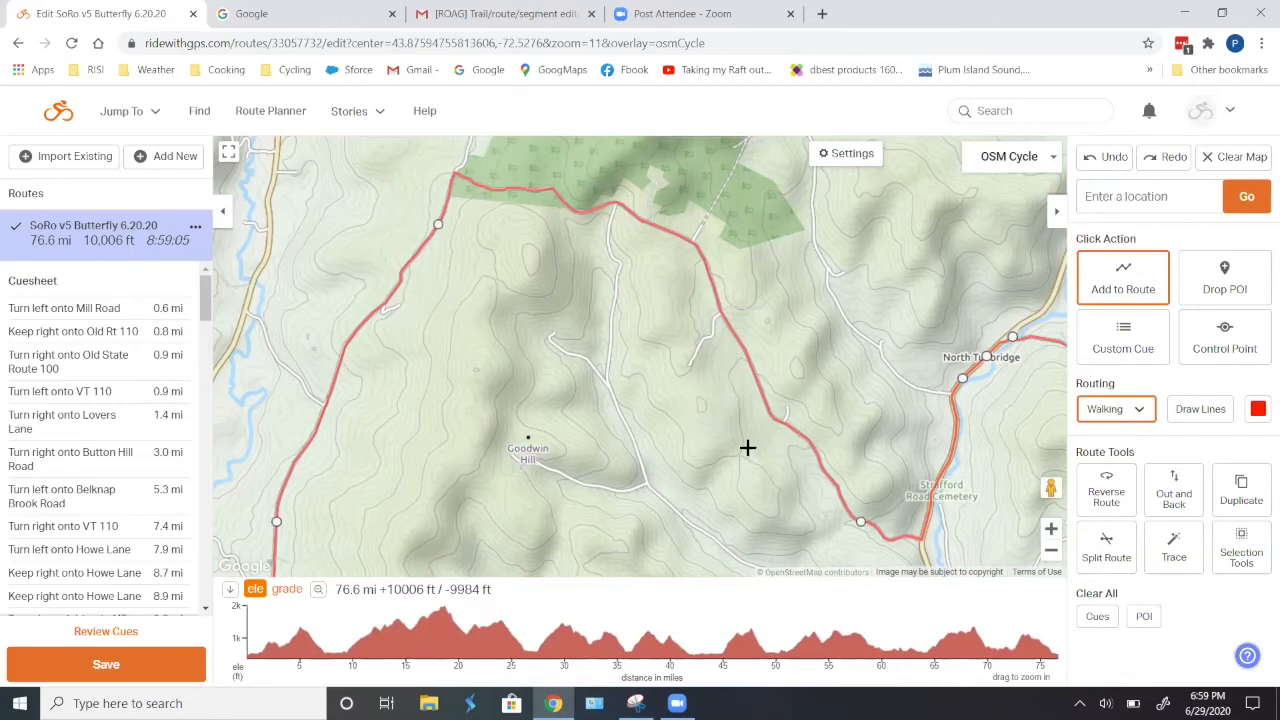
- Remove the control points between about mile 27.2 and mile 31.5, and reroute that section onto the road east of Goodwin Hill
scroll(748, 455, down, 2)
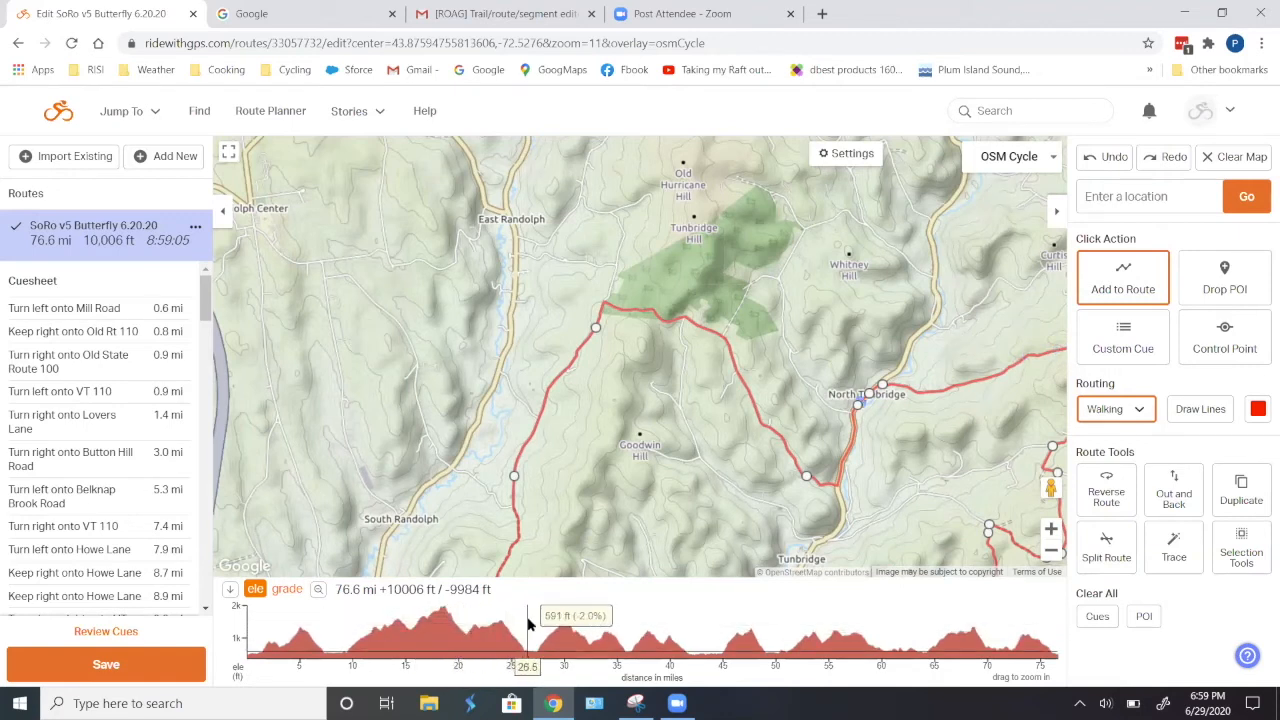
drag(533, 625, 588, 627)
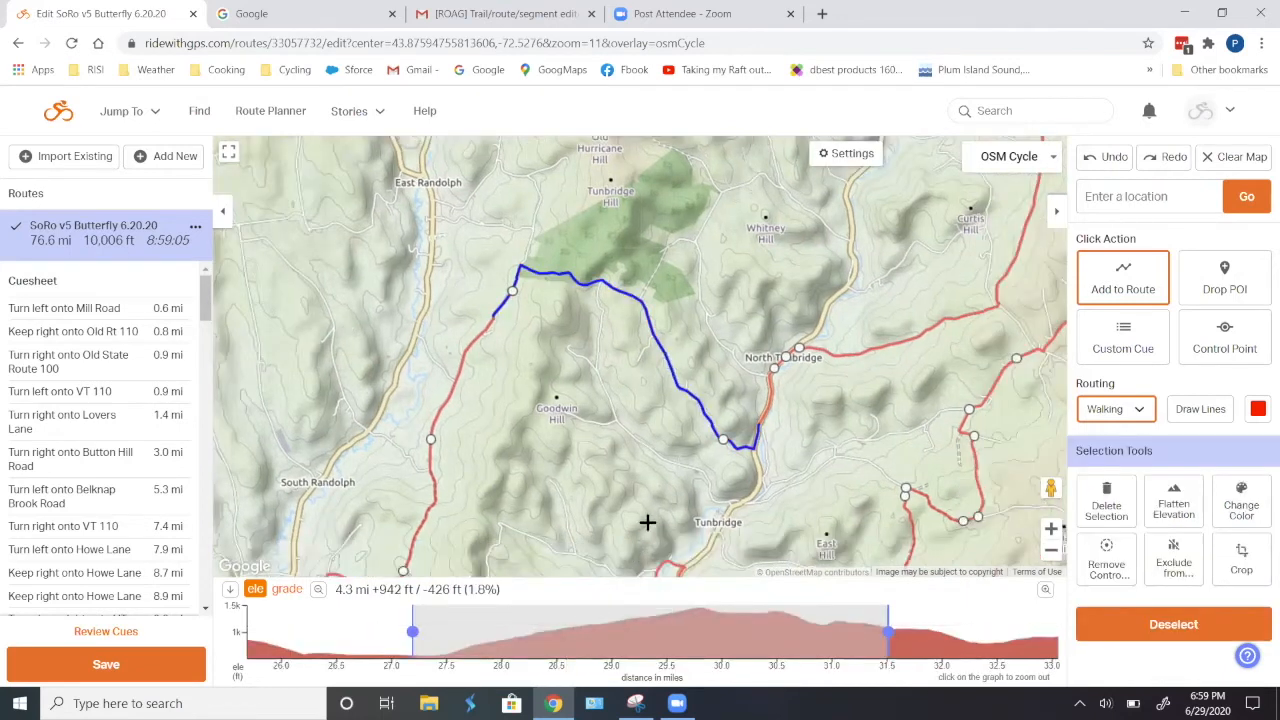
click(1105, 558)
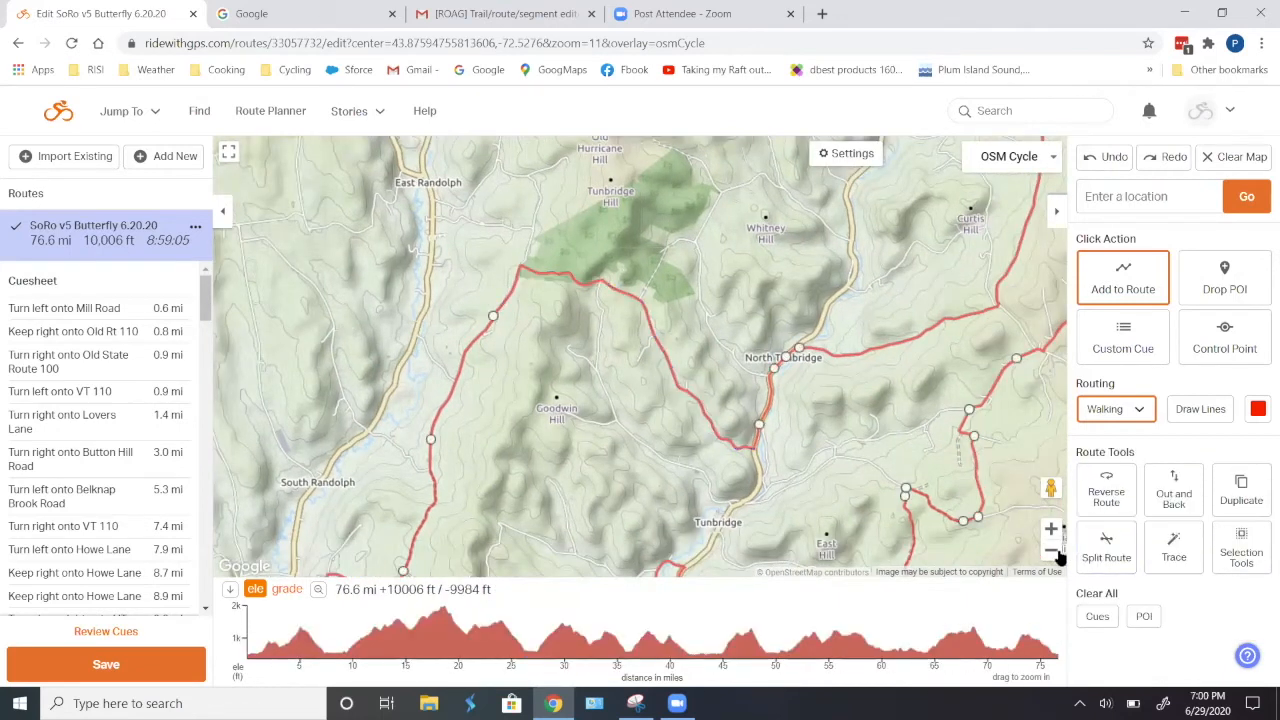
drag(691, 423, 657, 455)
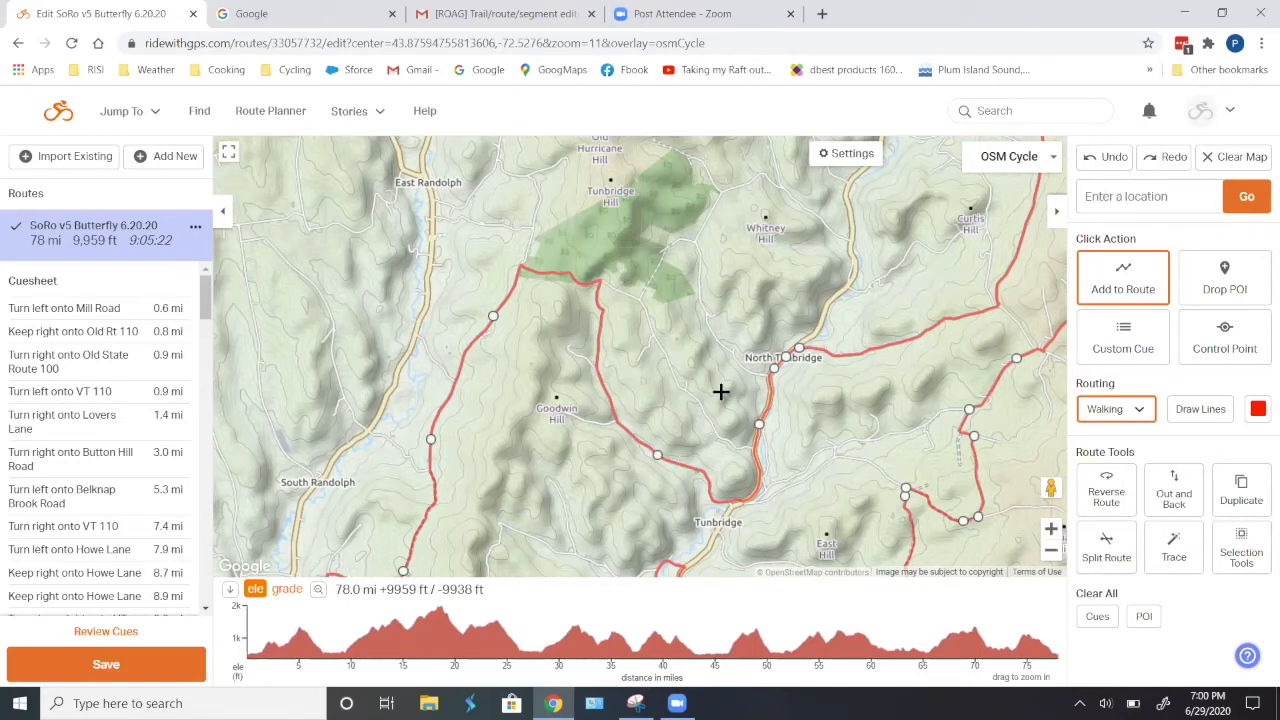
- Examine the roads around Curtis Hill in the Satellite map style and return to the OSM Cycle style
drag(769, 277, 543, 486)
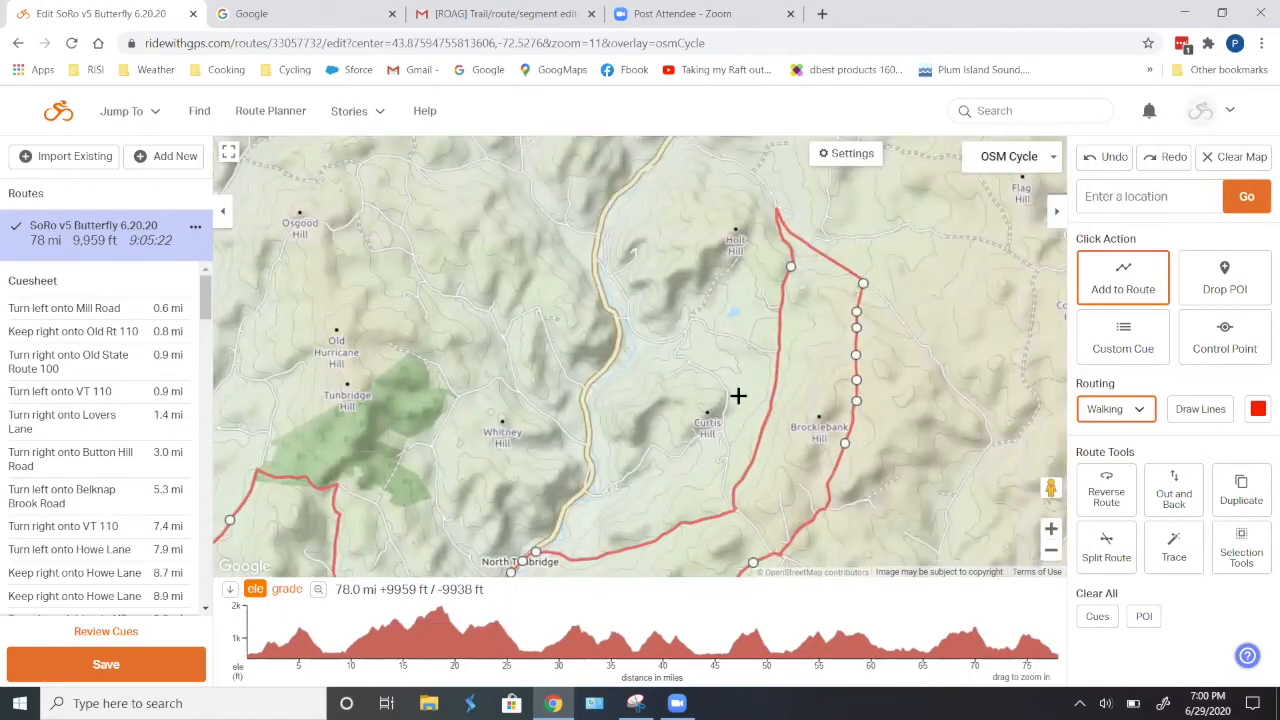
scroll(737, 400, up, 1)
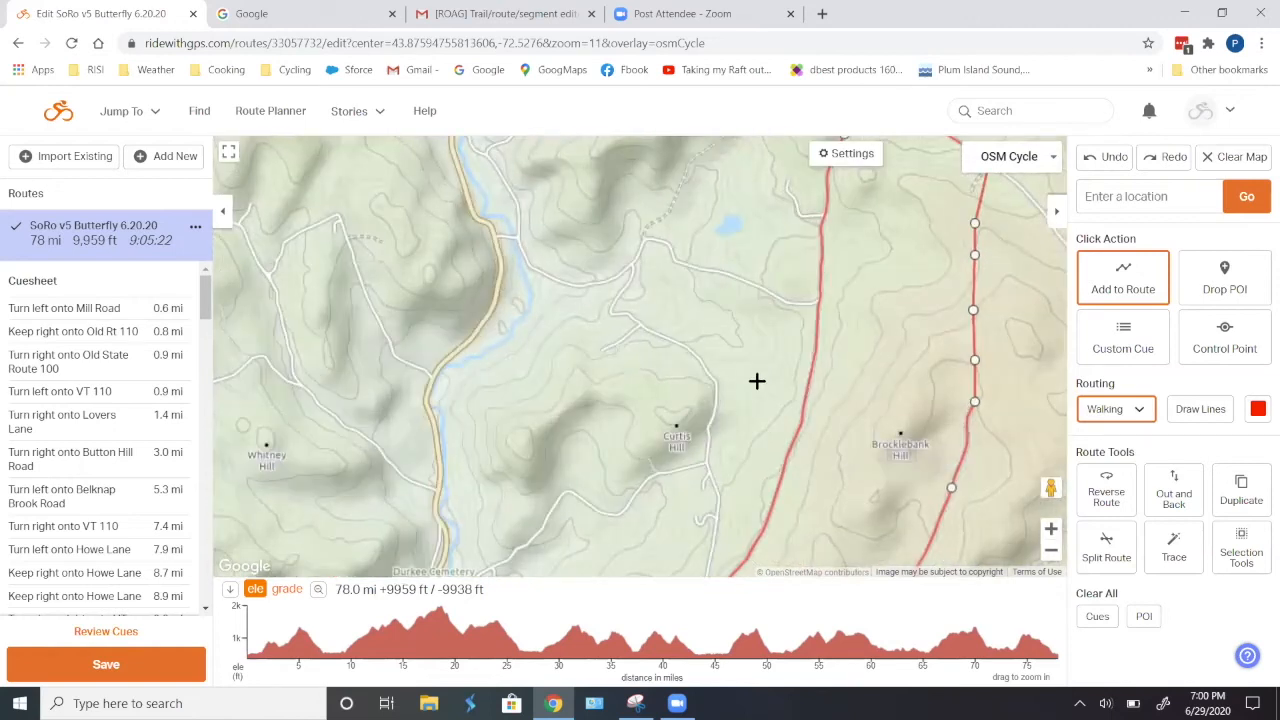
scroll(757, 381, down, 2)
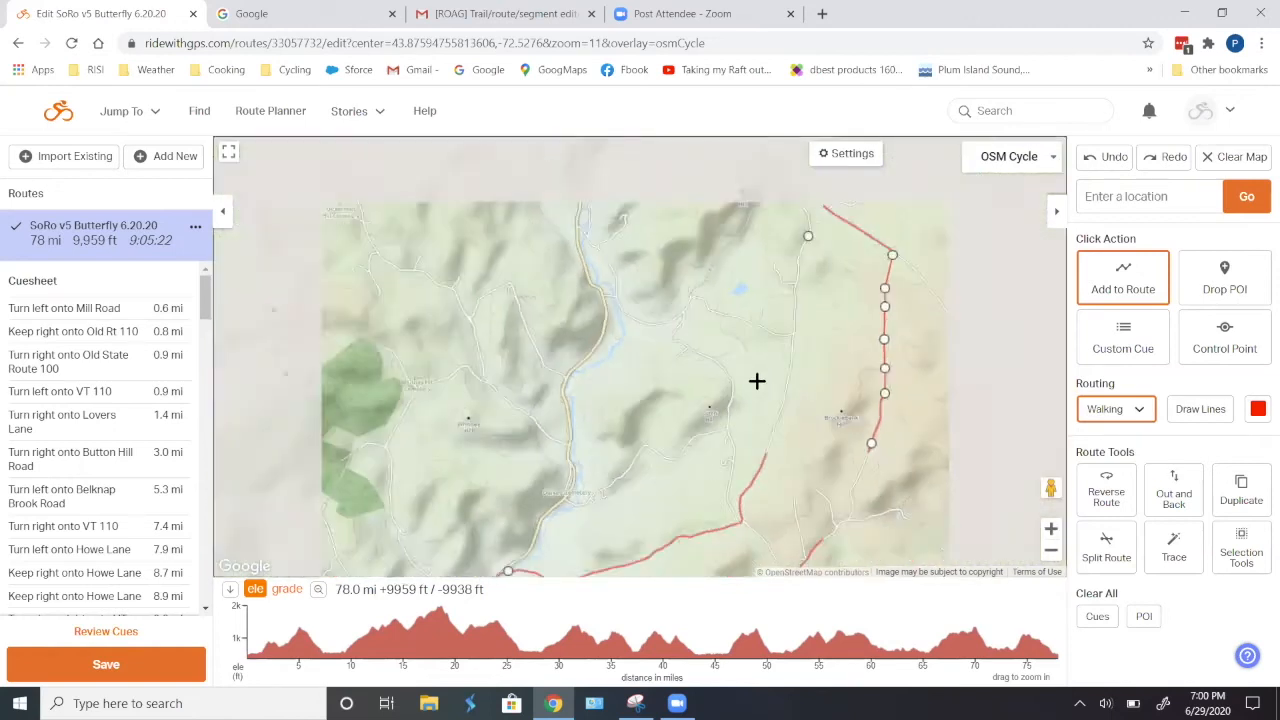
scroll(758, 365, up, 1)
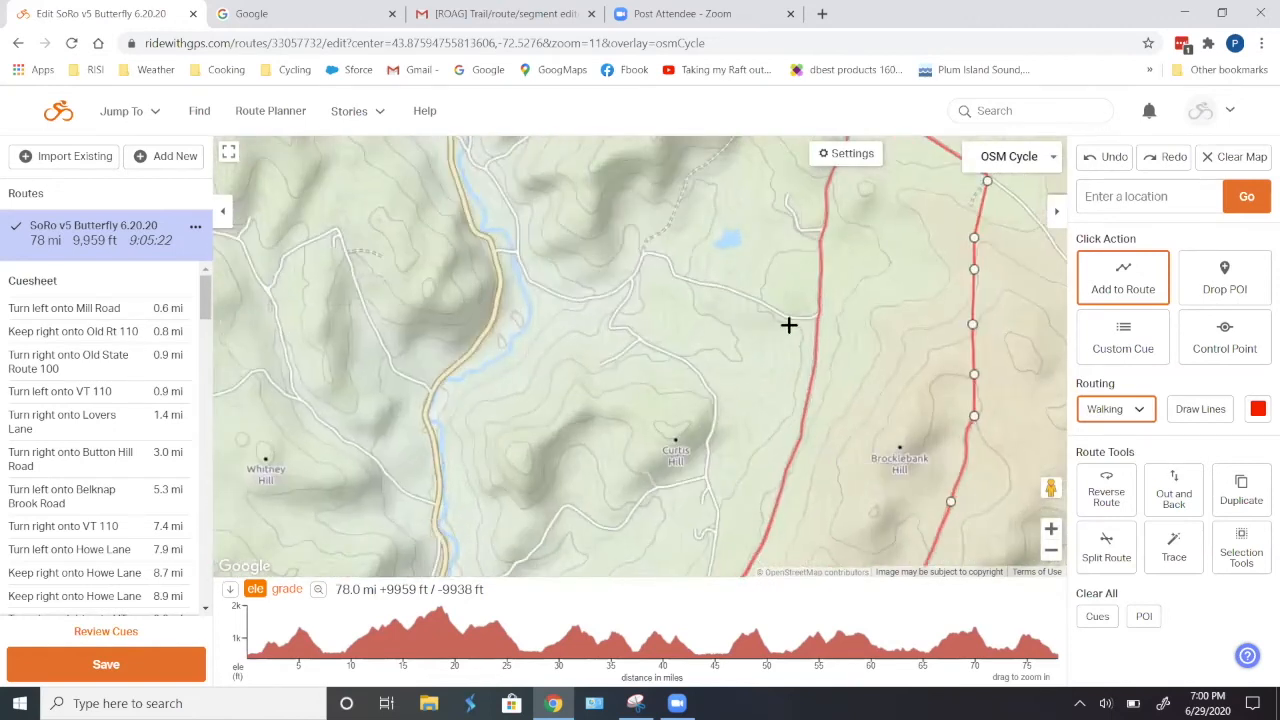
mouse_move(1026, 170)
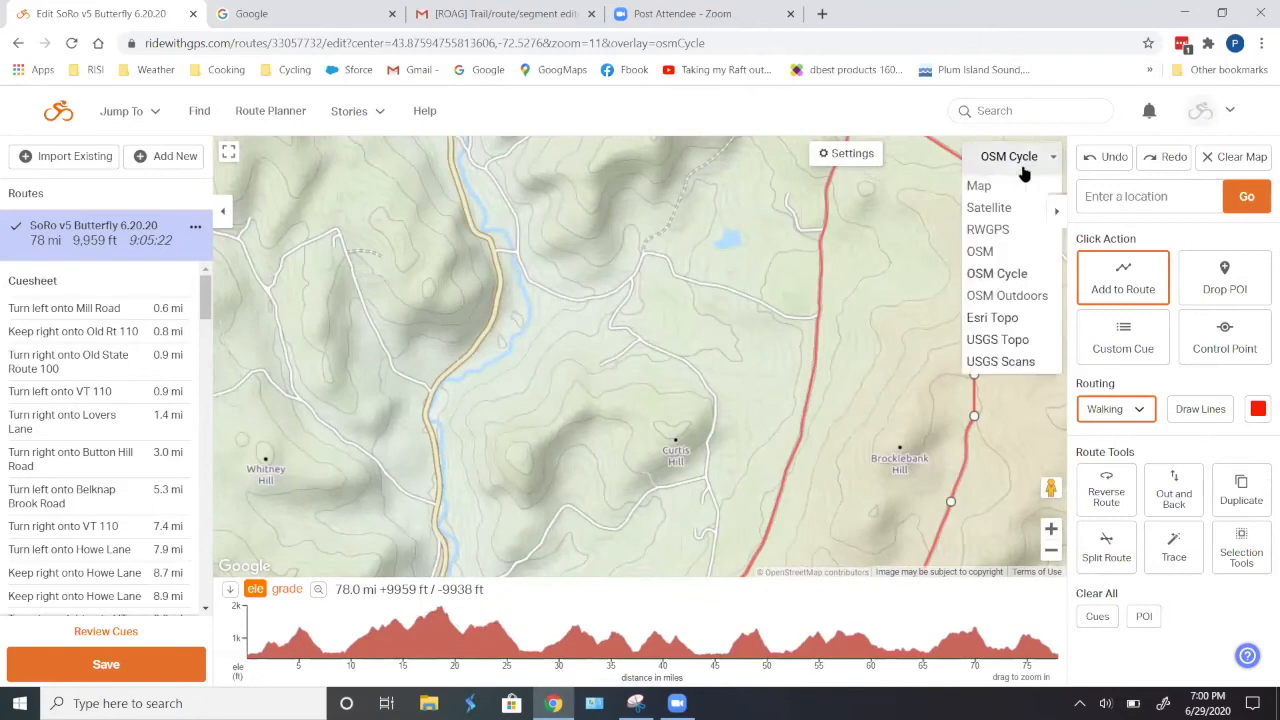
click(994, 208)
scroll(718, 317, up, 1)
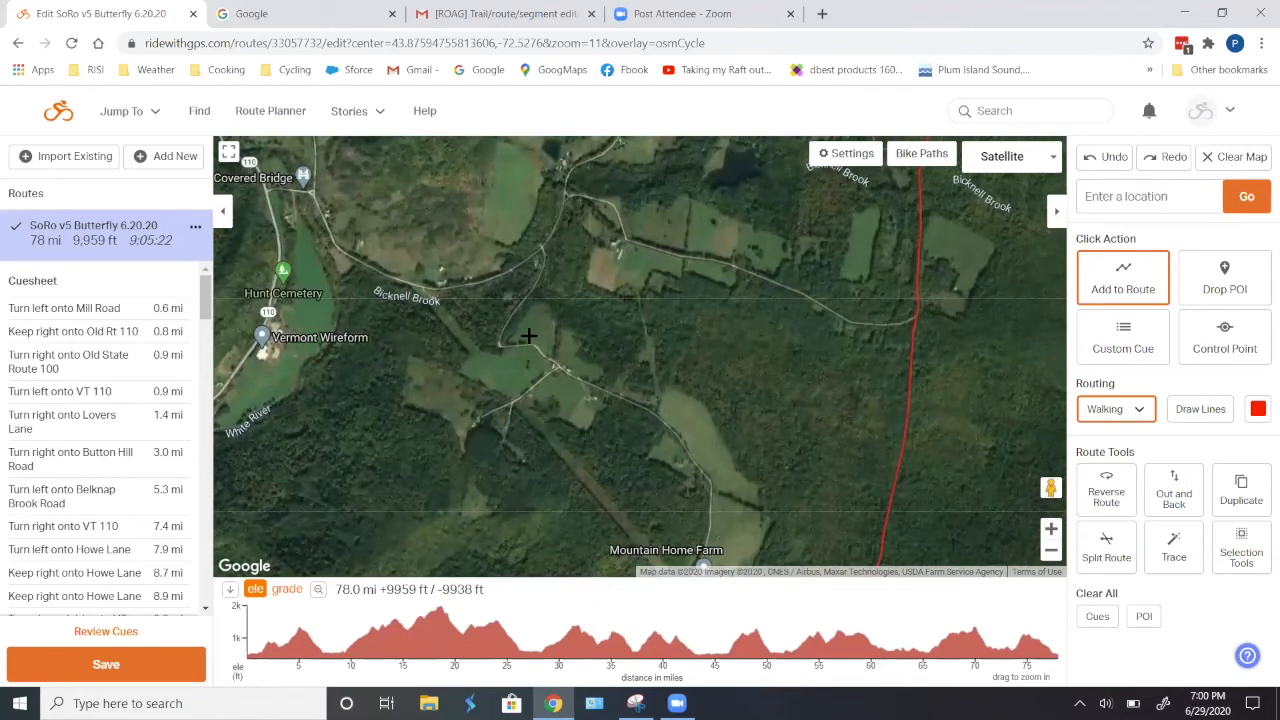
scroll(699, 379, down, 1)
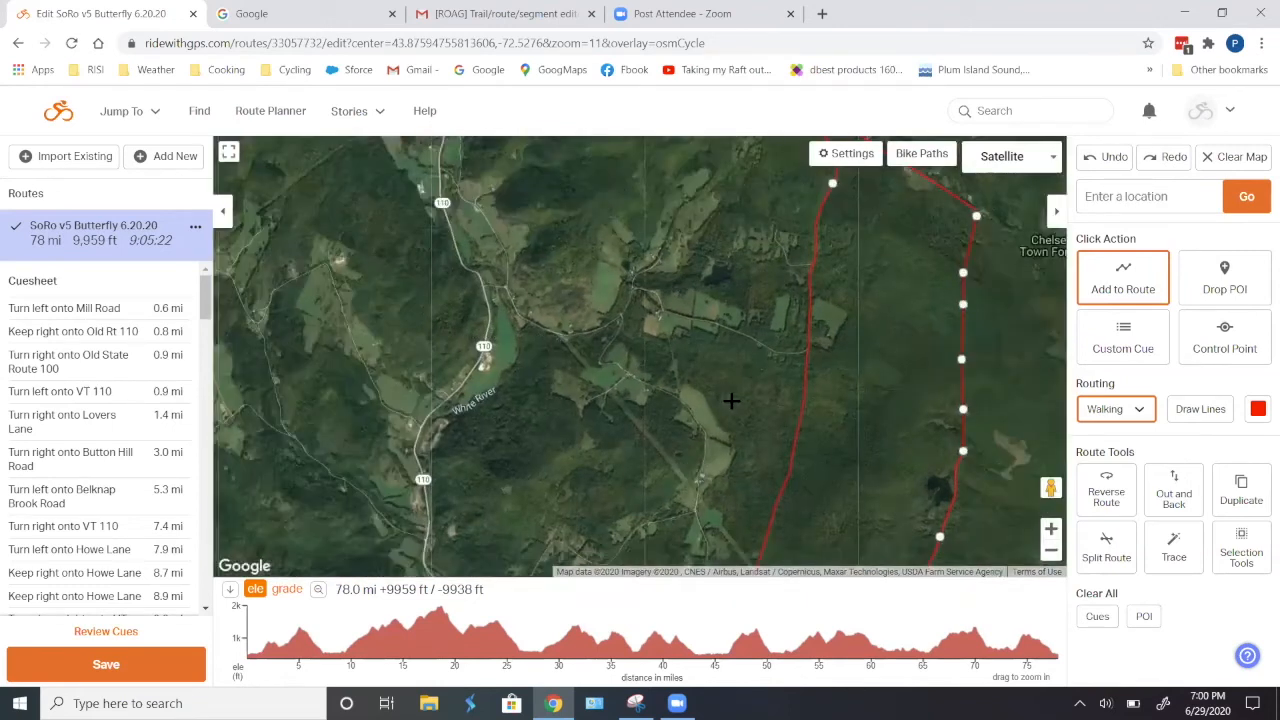
mouse_move(1015, 170)
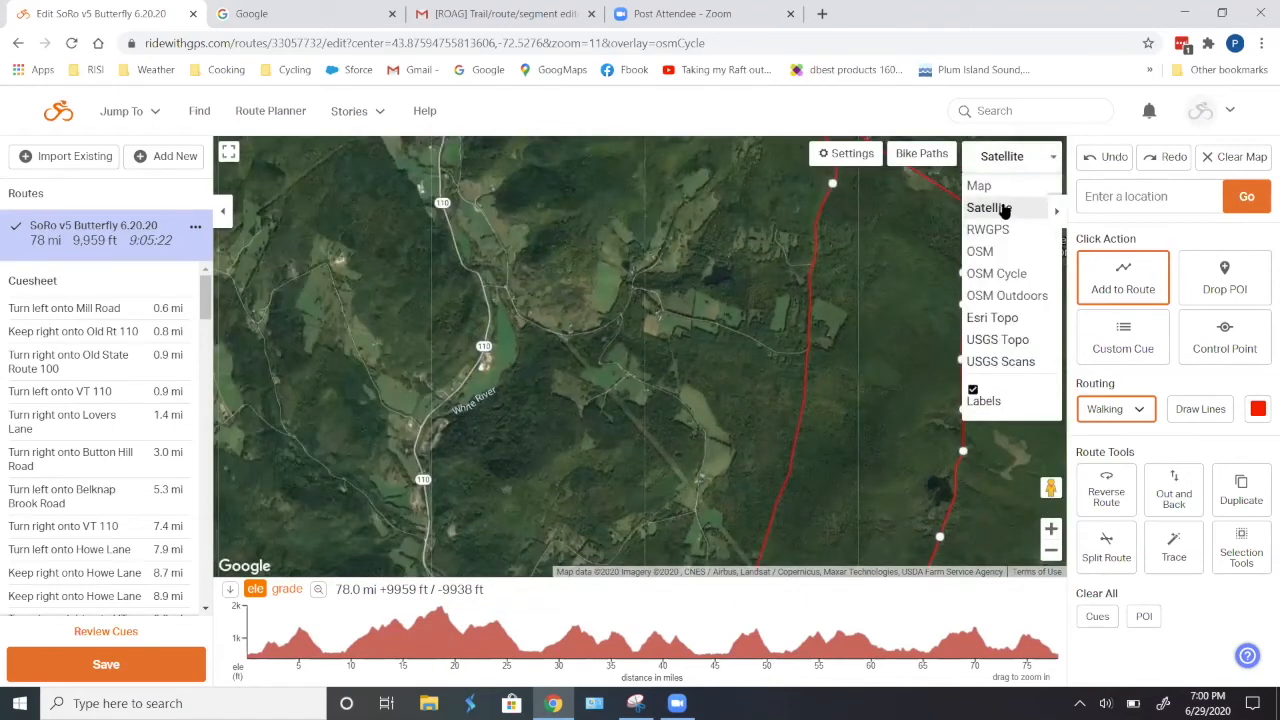
click(1011, 274)
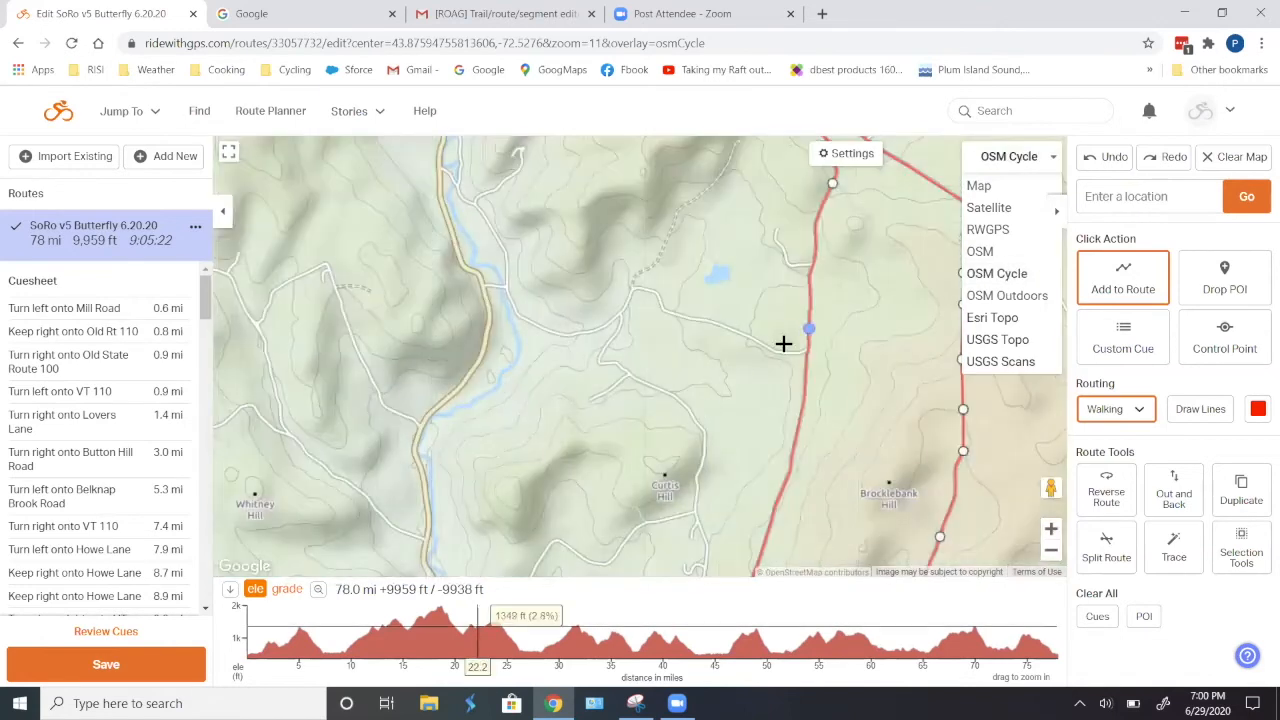
- Try rerouting the section between Curtis Hill and Brocklebank Hill onto the roads northwest of Curtis Hill, and move it back to its original road
drag(752, 395, 793, 238)
scroll(861, 363, down, 1)
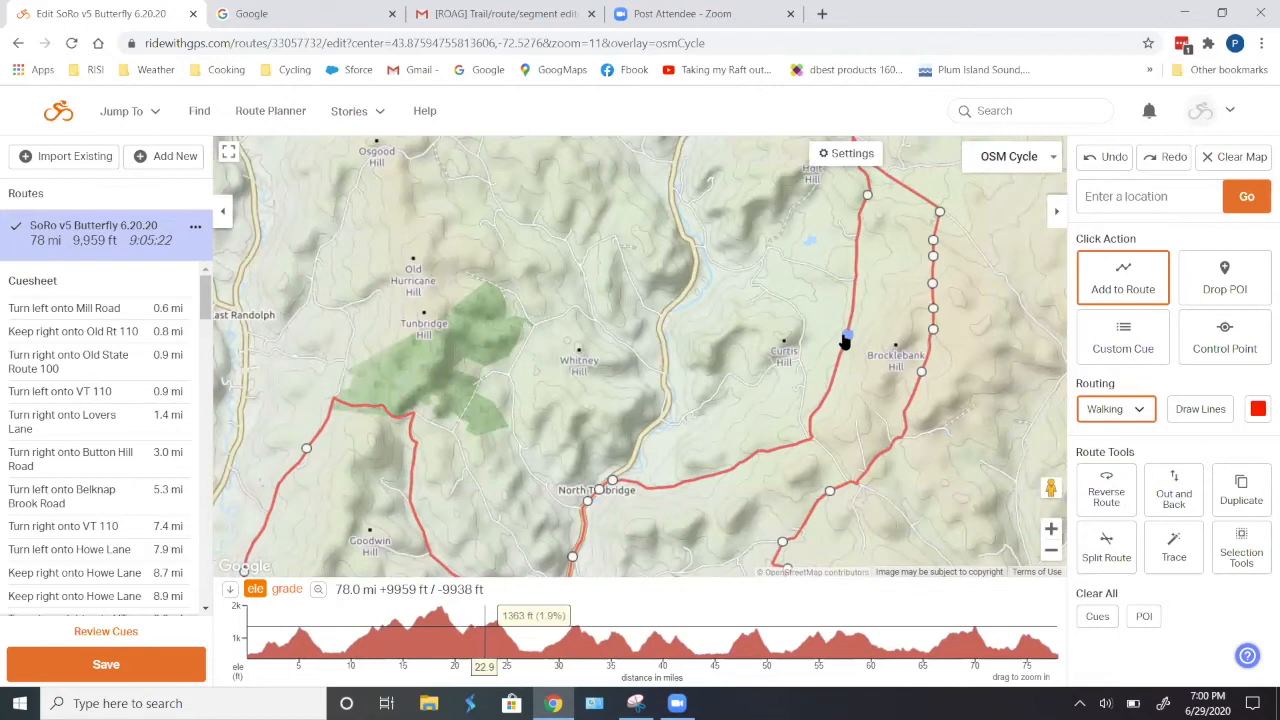
drag(847, 333, 766, 266)
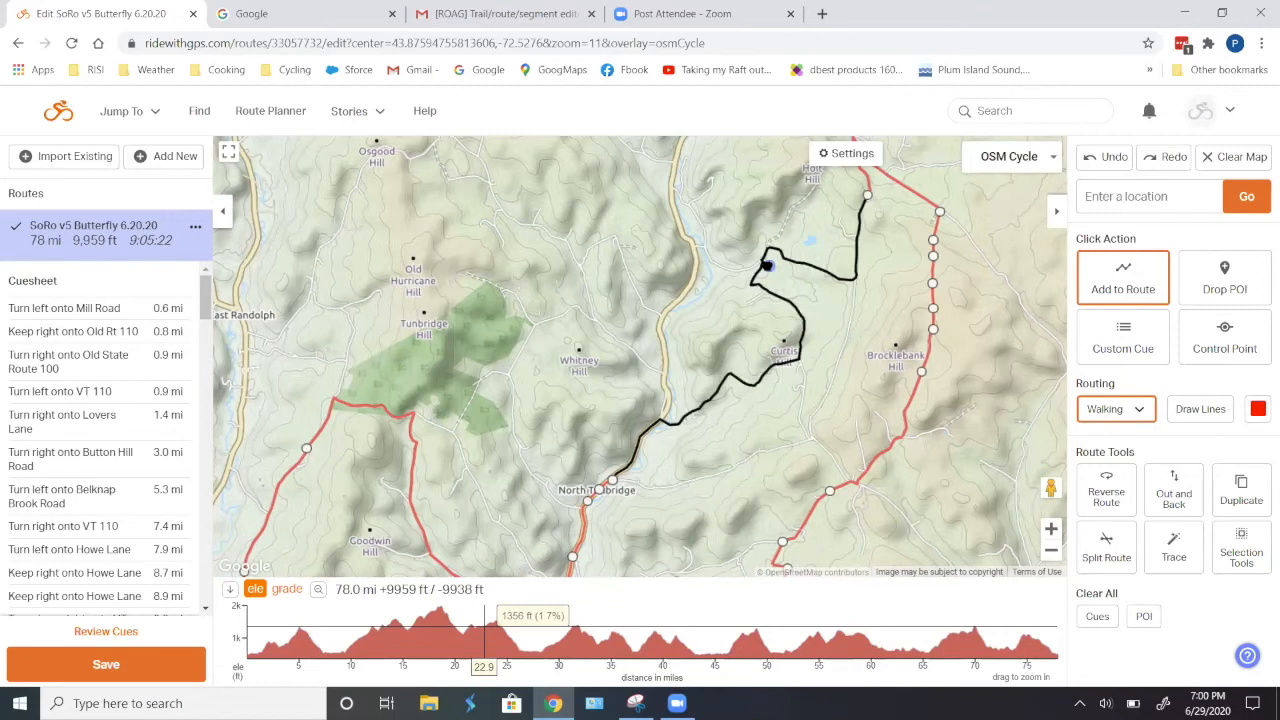
drag(766, 265, 847, 336)
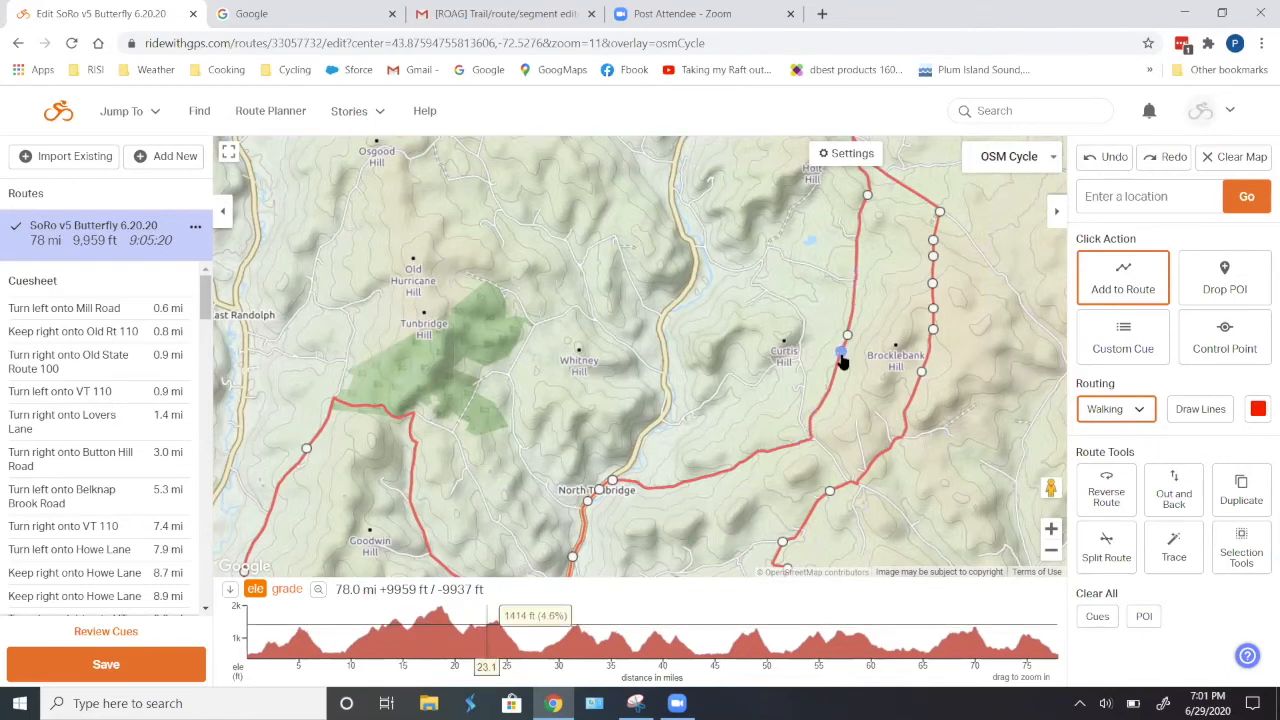
drag(845, 340, 760, 266)
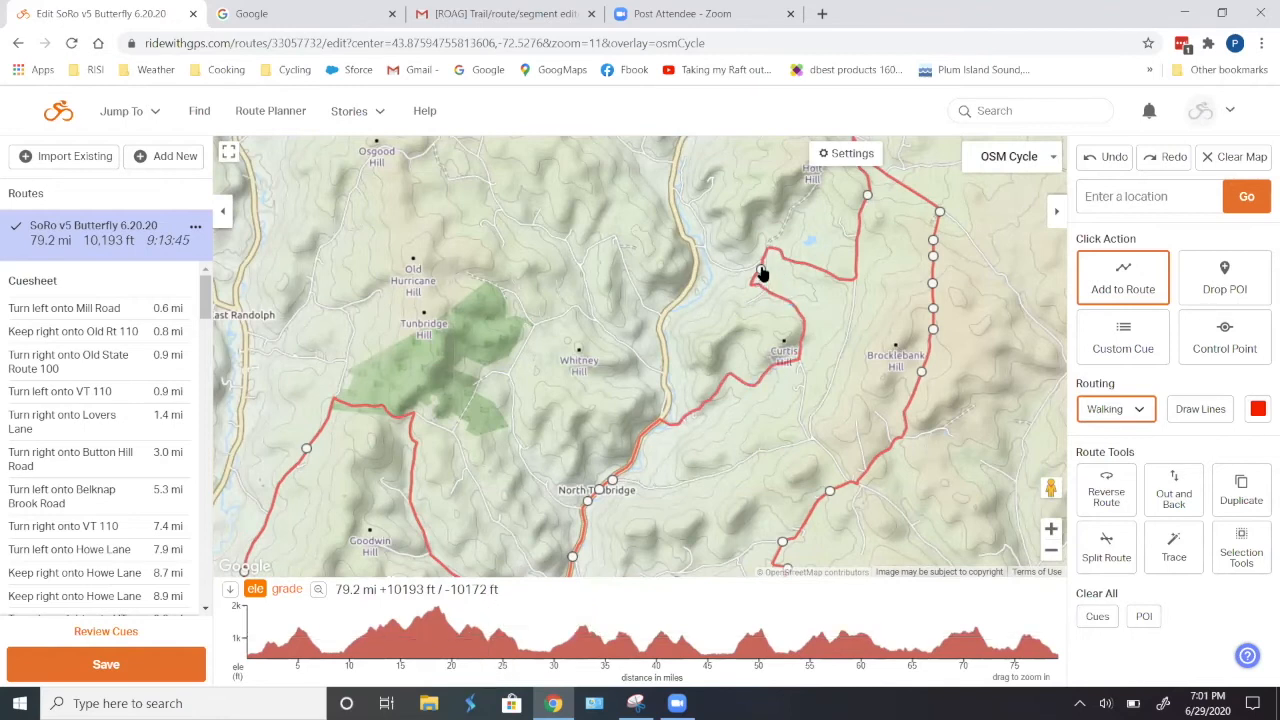
drag(760, 270, 844, 343)
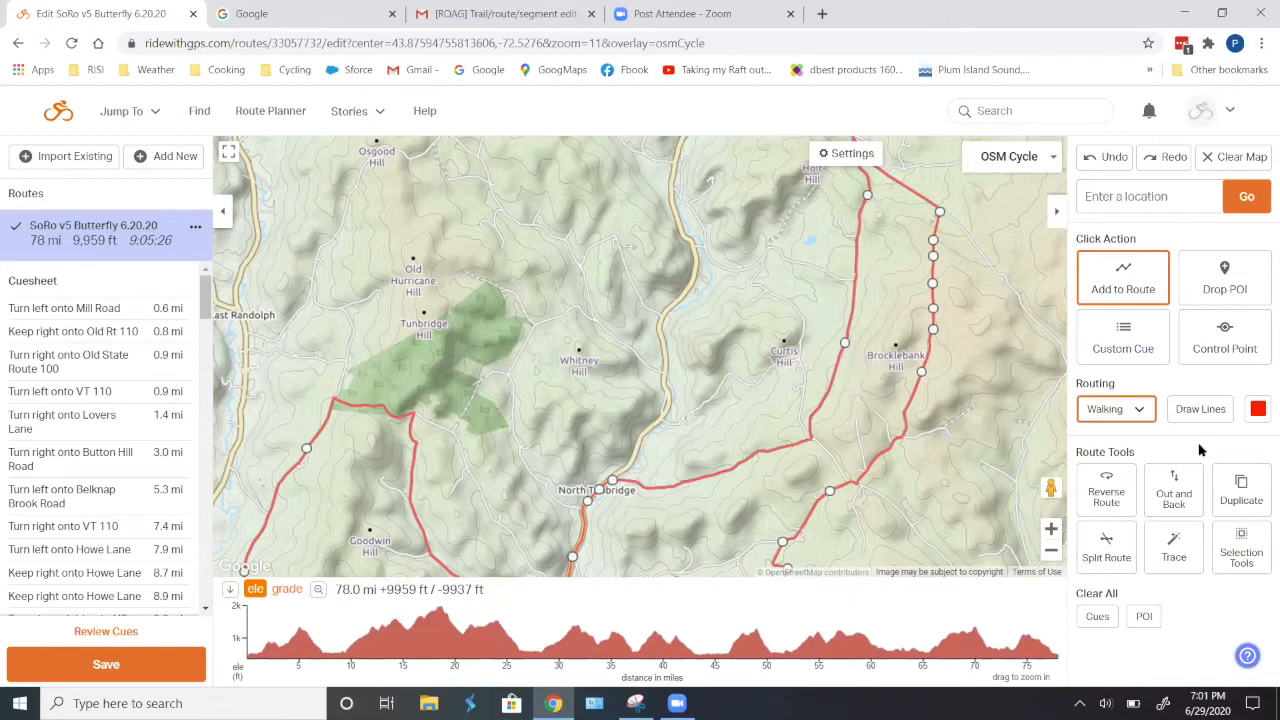
- Add control points on the route northeast and south of Curtis Hill, and reroute the section between them through the roads northwest of the hill
click(1225, 338)
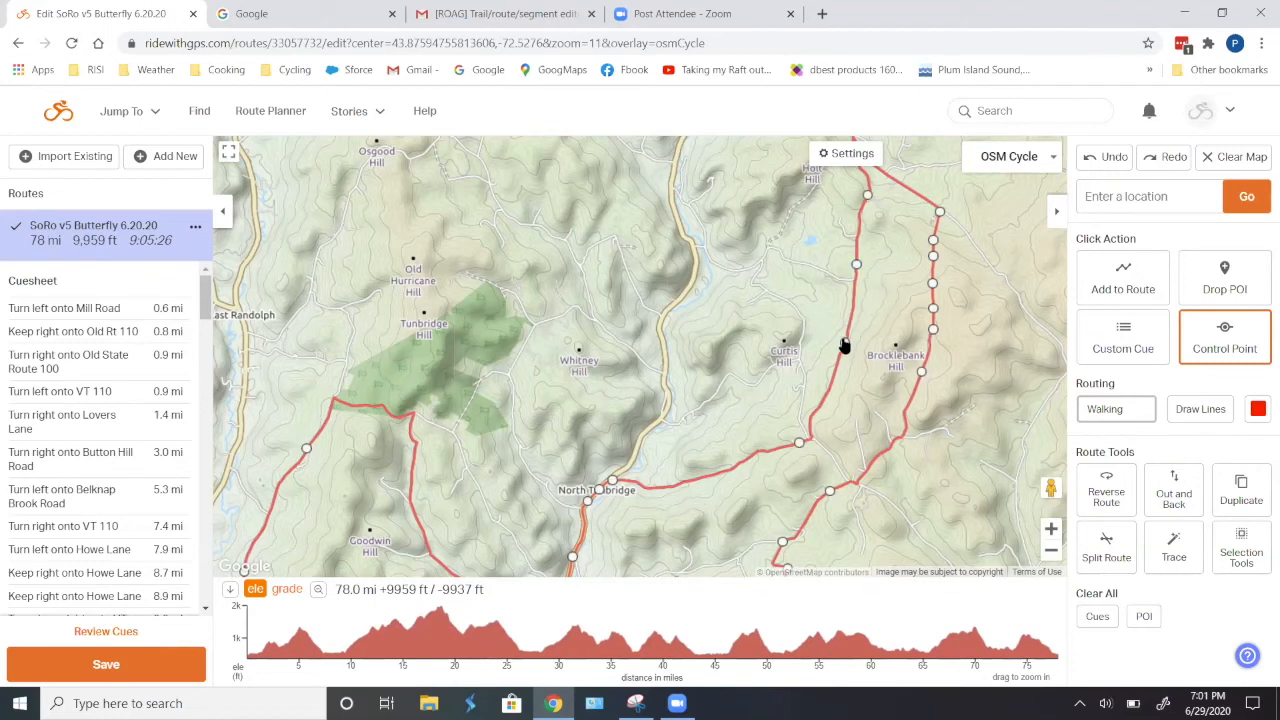
mouse_move(843, 345)
mouse_down()
mouse_move(800, 294)
mouse_move(769, 283)
mouse_up()
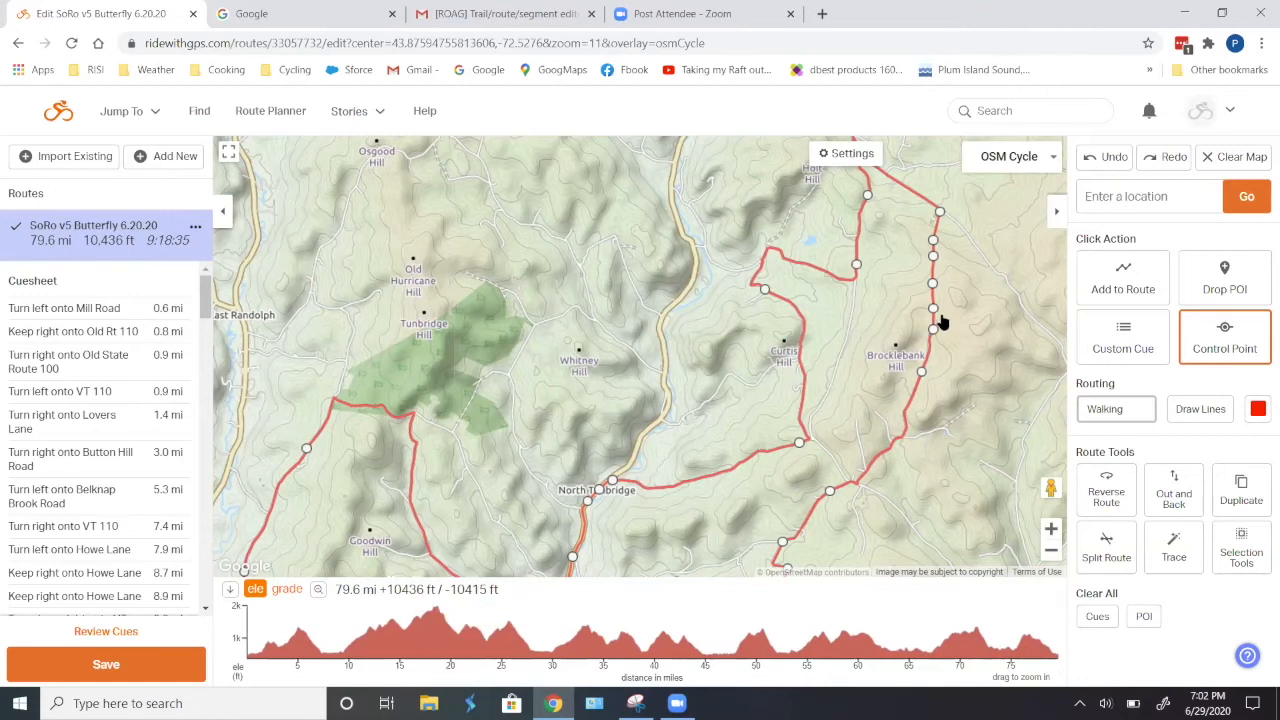
click(866, 192)
- Examine the edited route and its control points from Holt Hill past Brocklebank Hill and North Tunbridge down to Tunbridge
drag(885, 312, 859, 397)
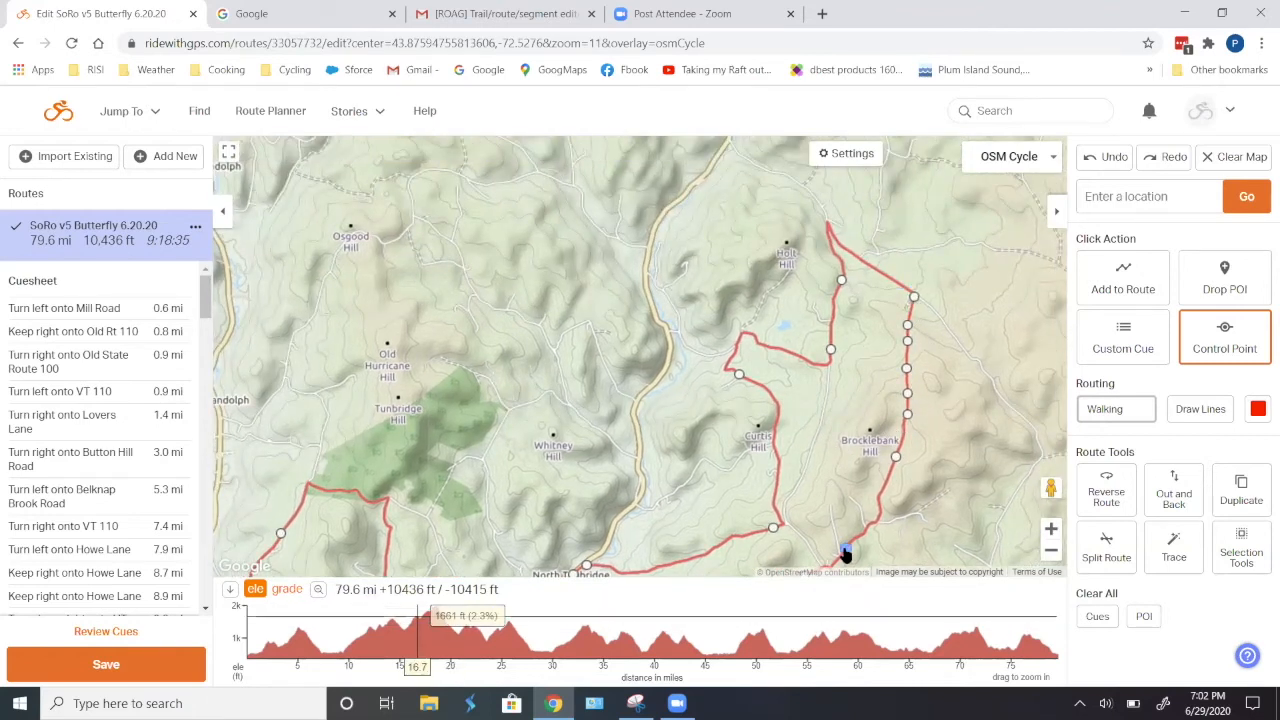
drag(823, 484, 894, 354)
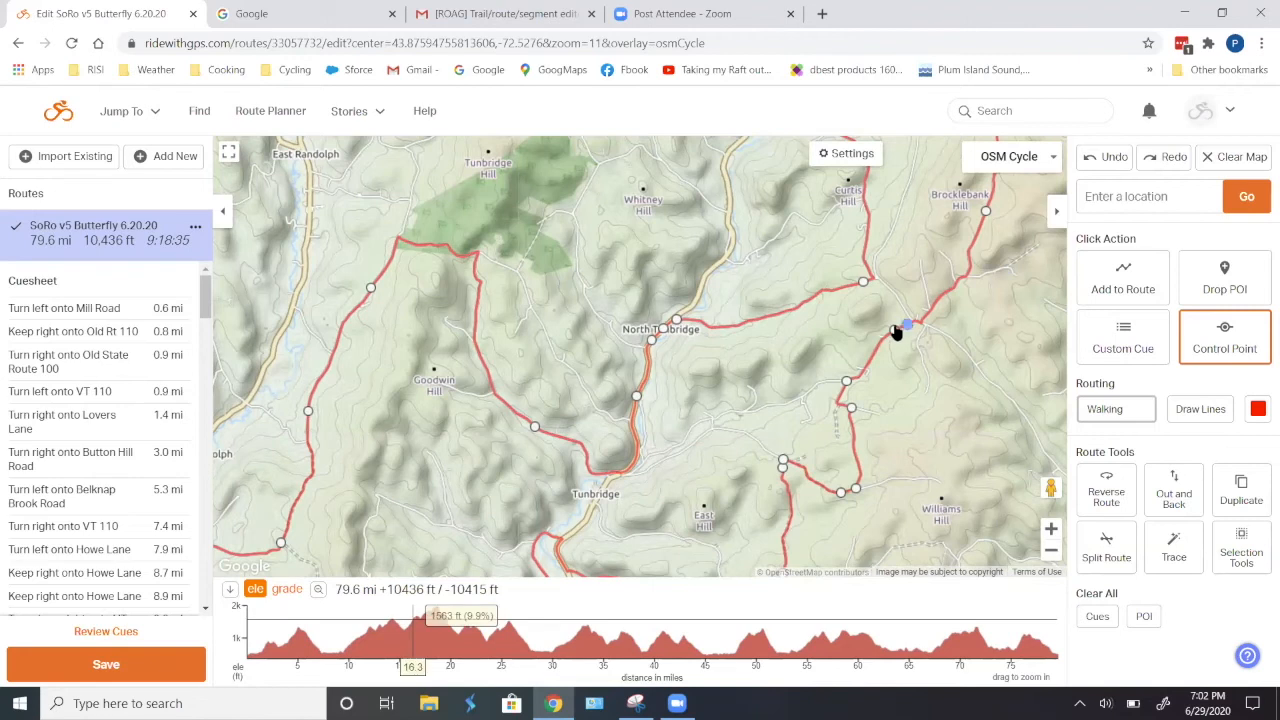
drag(909, 251, 773, 403)
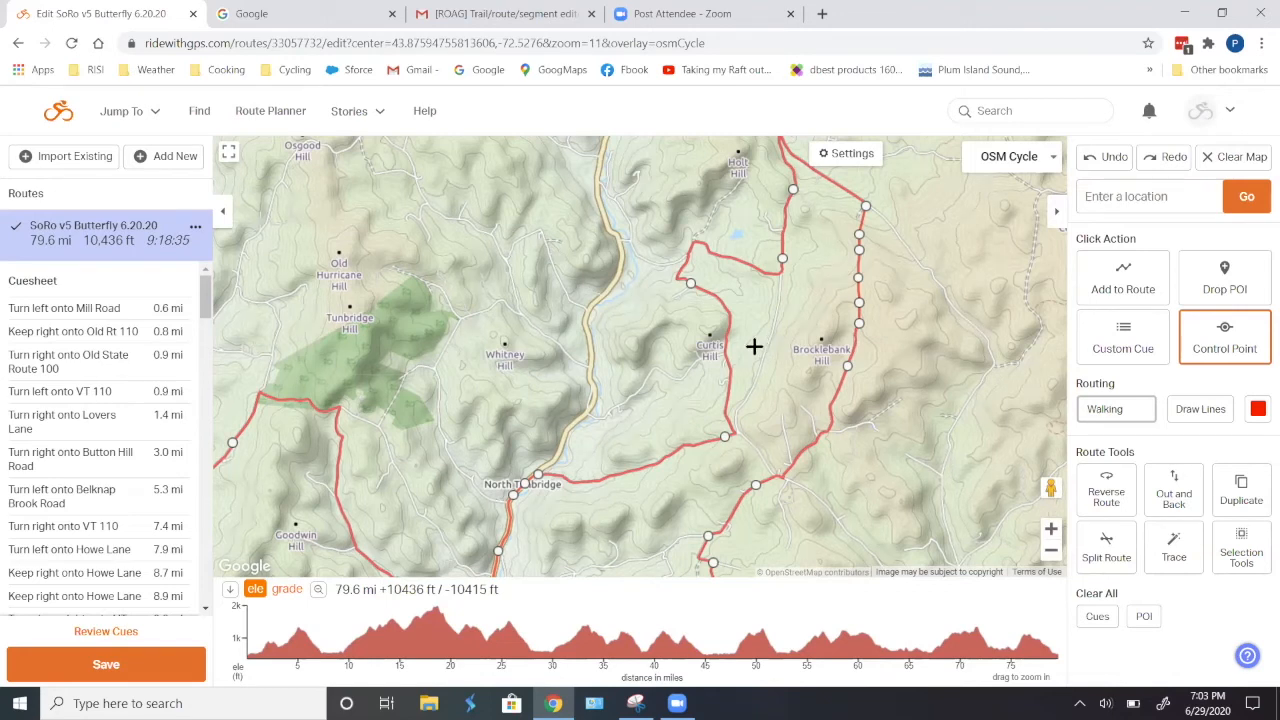
drag(762, 340, 857, 252)
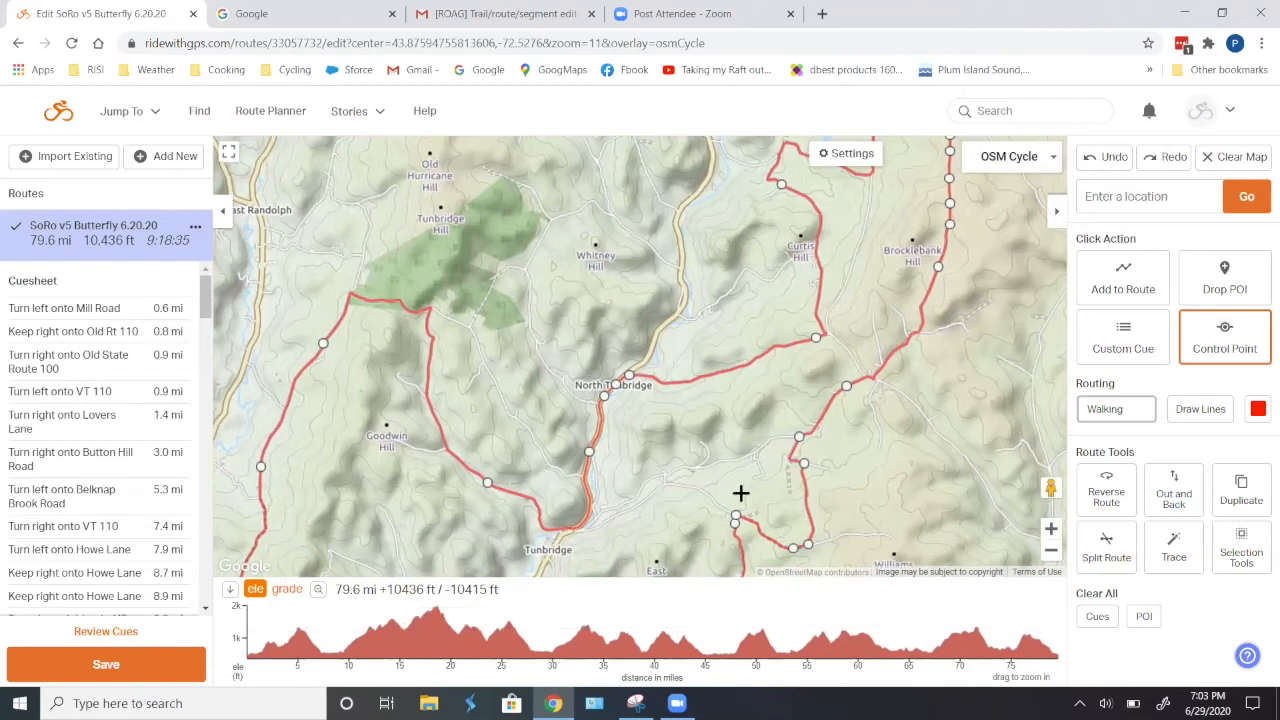
drag(751, 466, 779, 346)
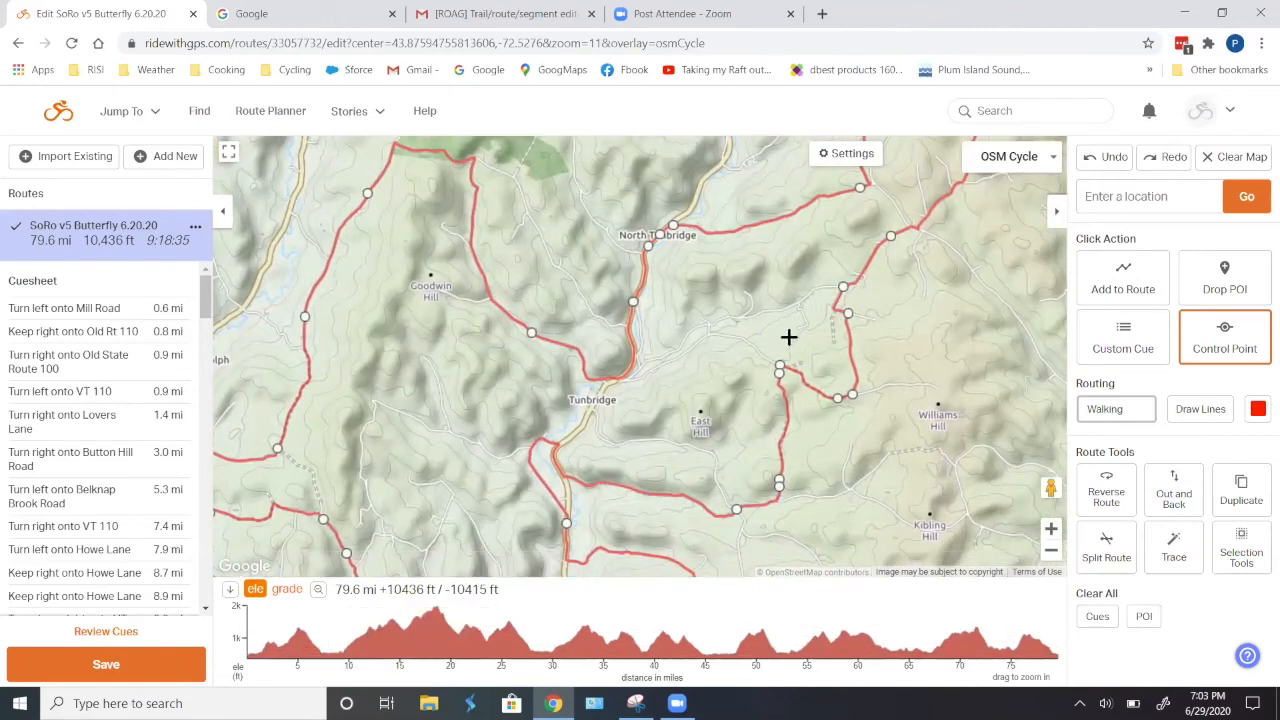
drag(706, 402, 594, 472)
scroll(594, 472, down, 1)
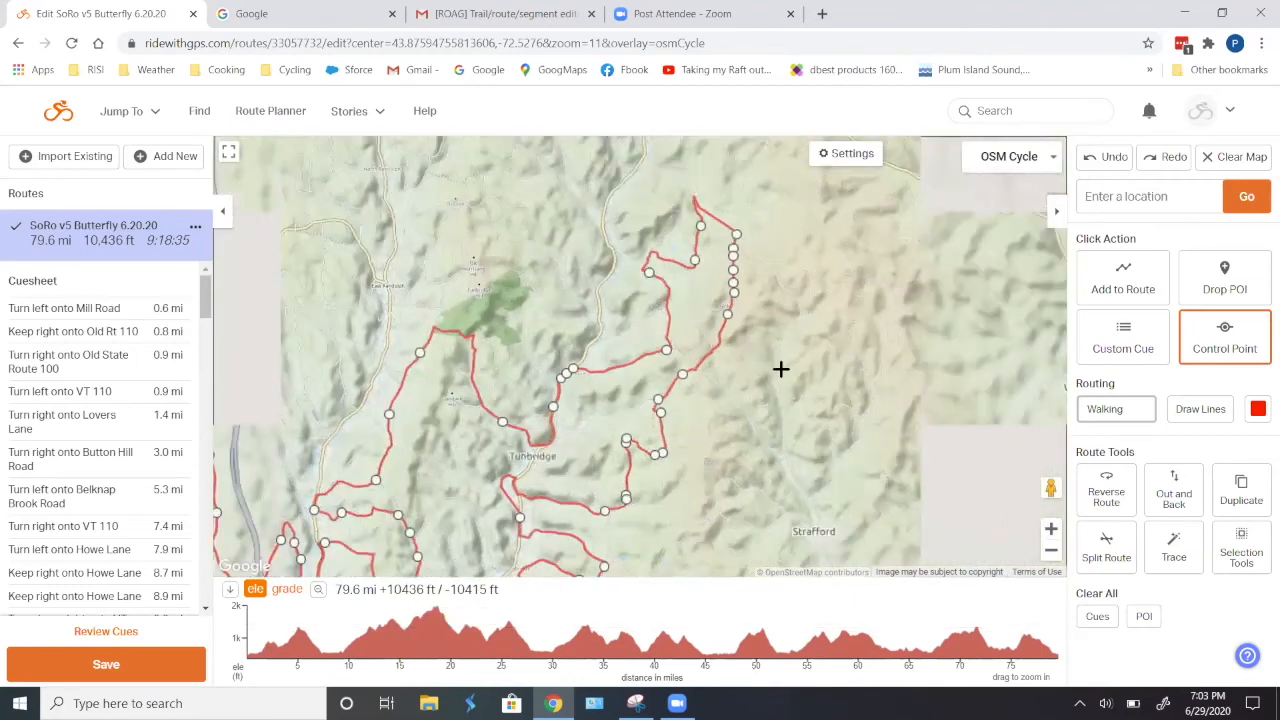
scroll(806, 375, up, 2)
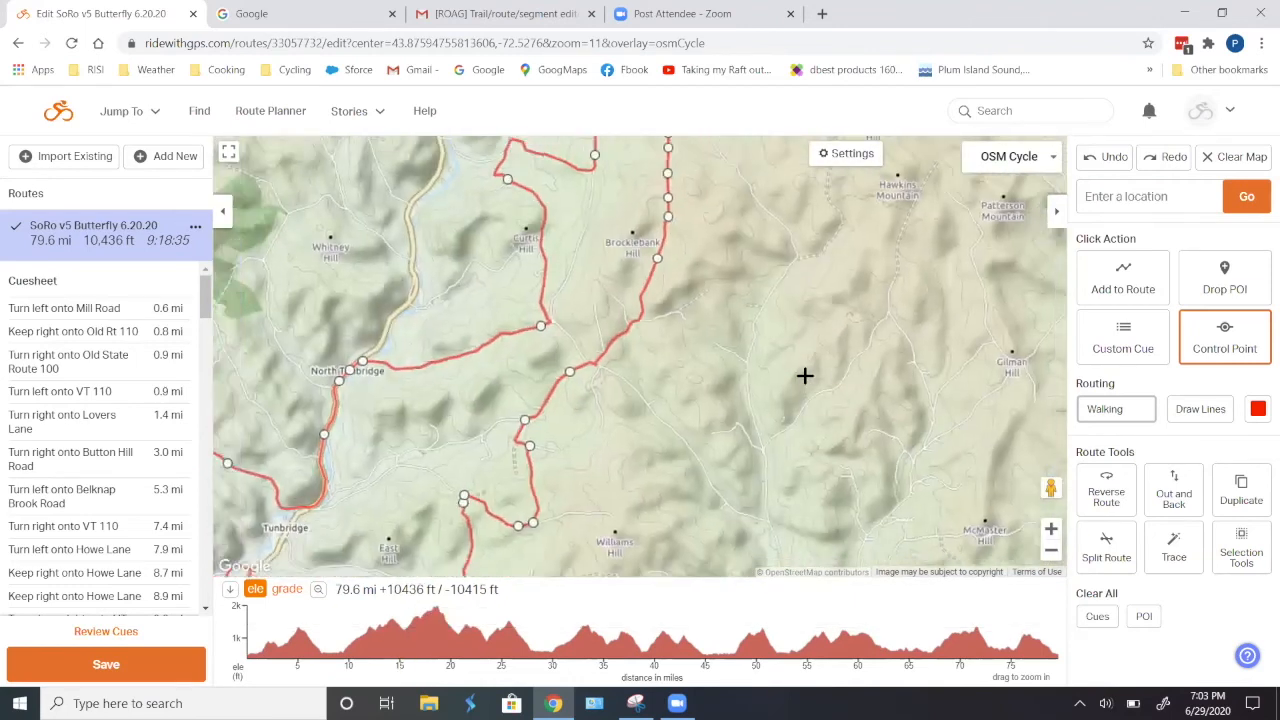
scroll(808, 379, down, 2)
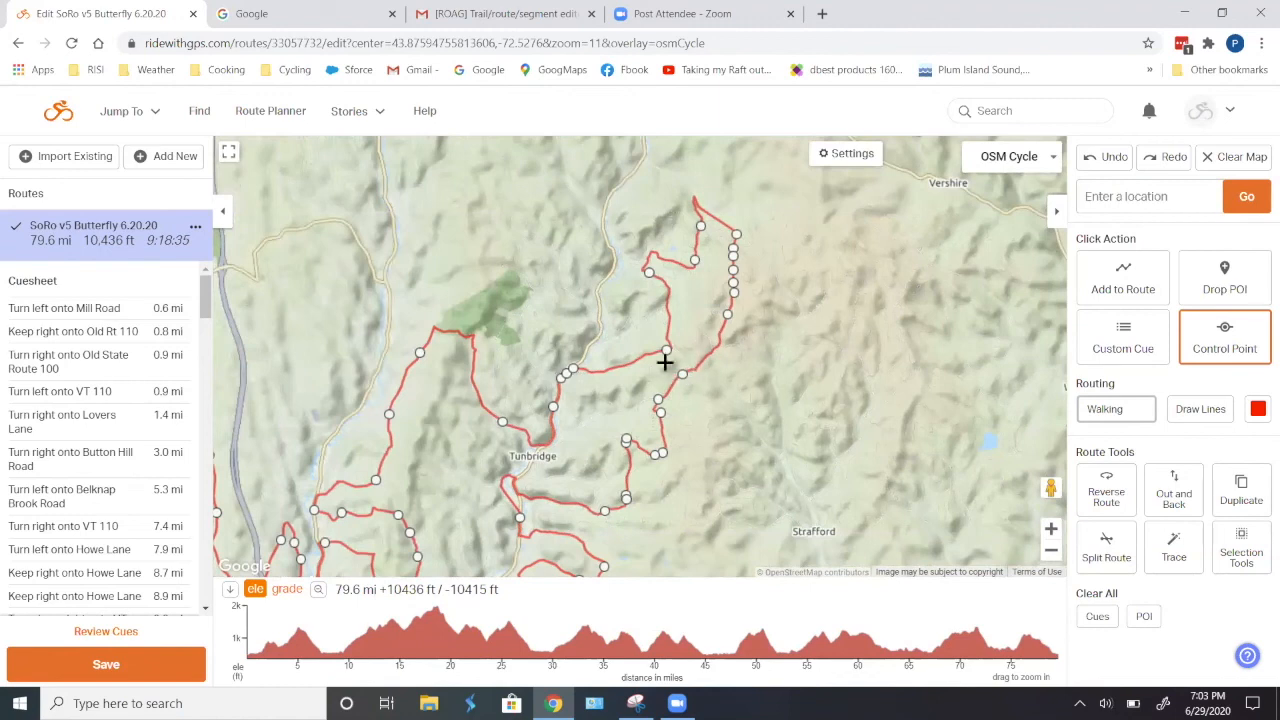
scroll(667, 357, up, 1)
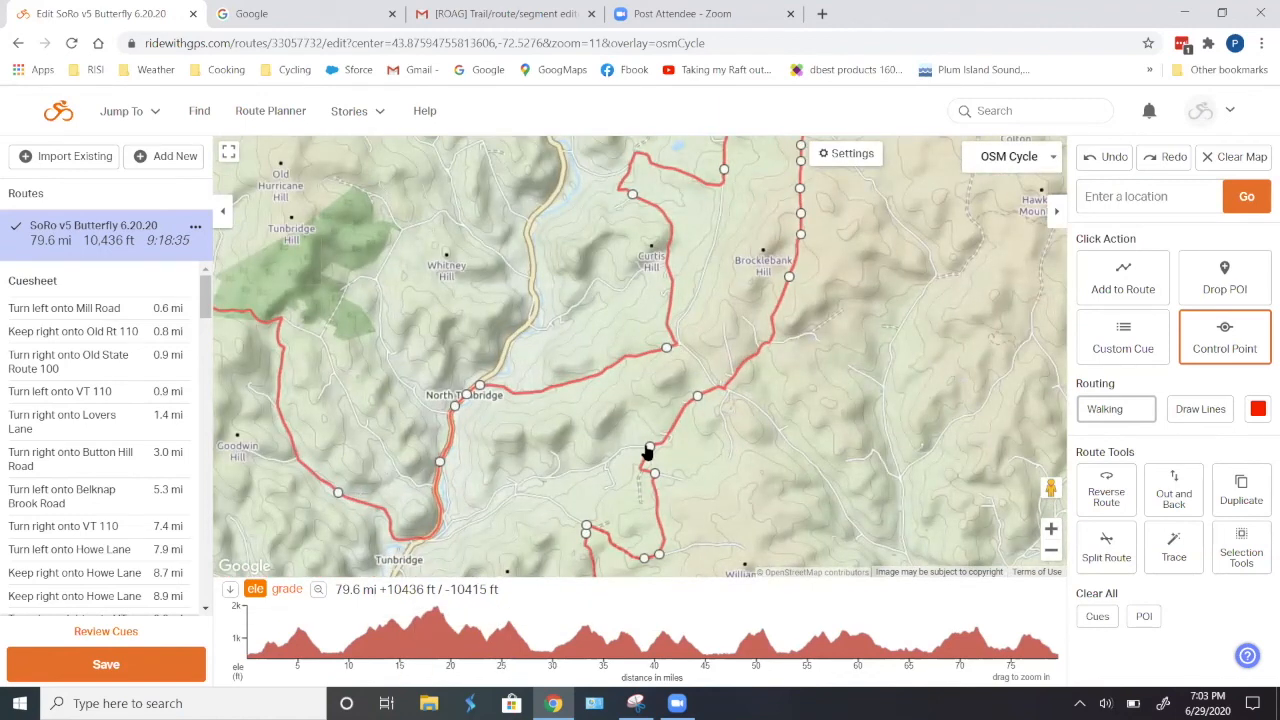
- Select the route section from about mile 25.6 to mile 30.3 on the elevation profile and delete it
drag(623, 394, 737, 227)
drag(657, 326, 615, 358)
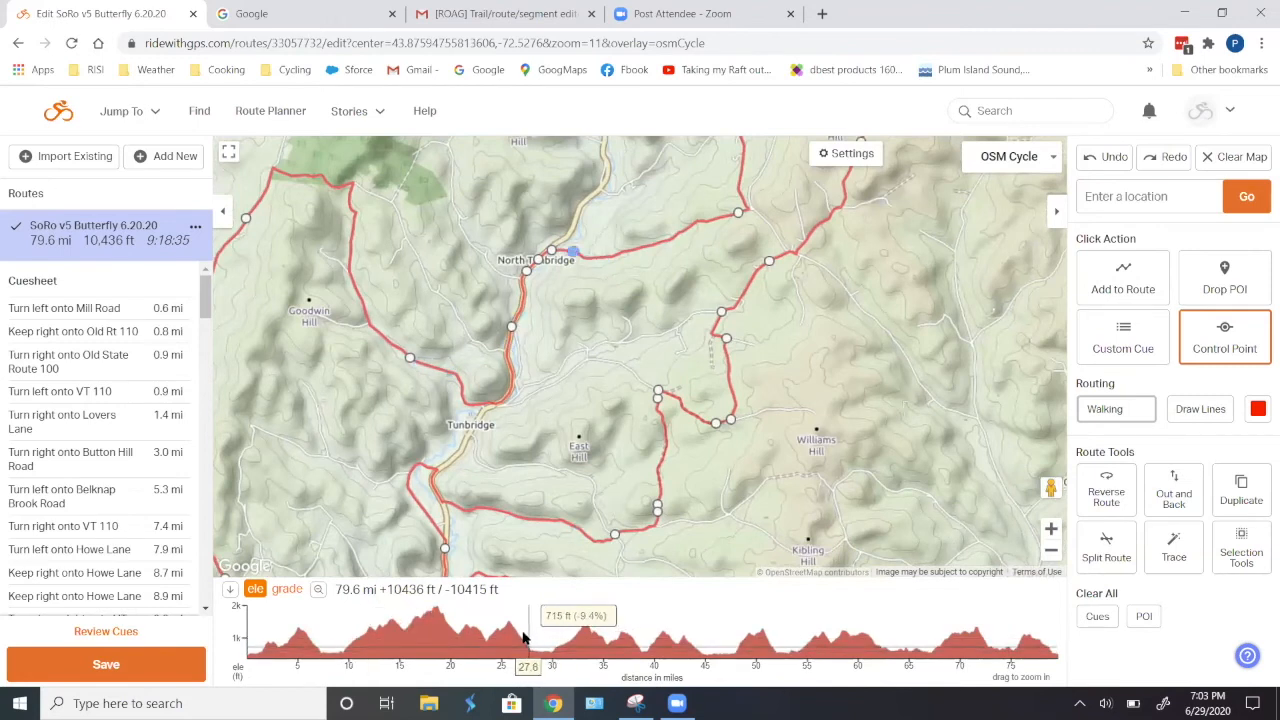
drag(507, 628, 556, 628)
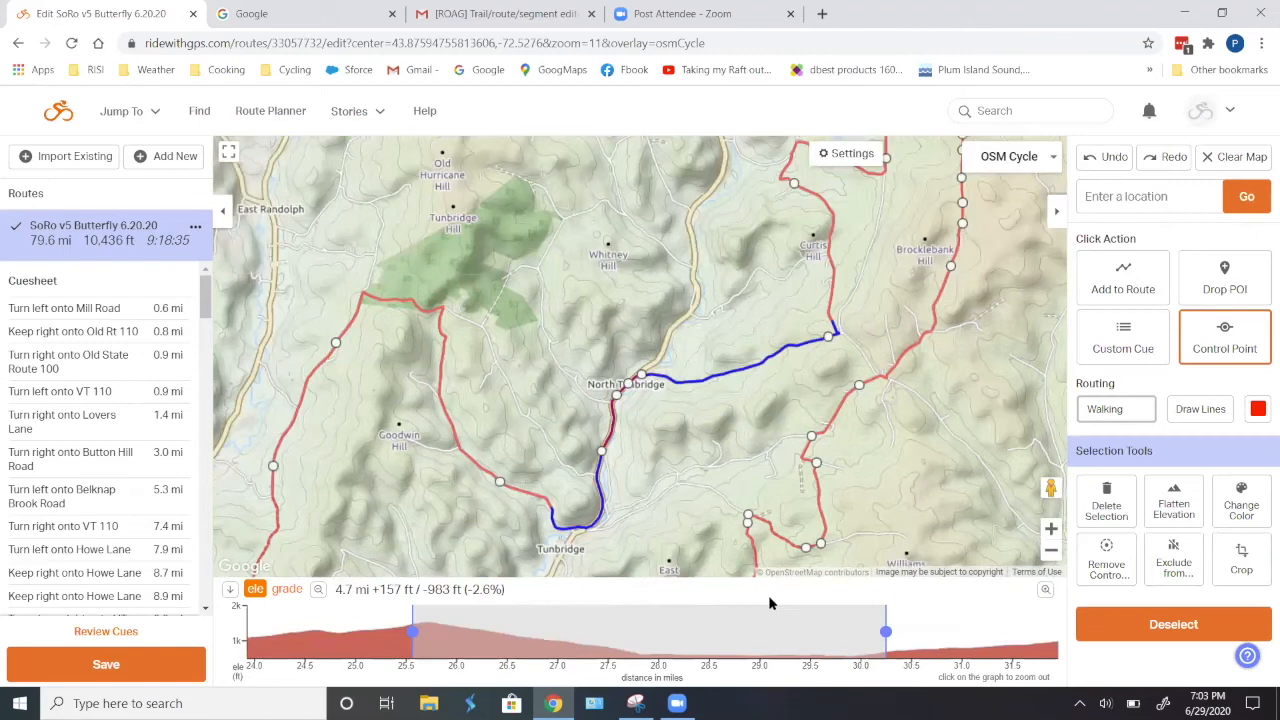
click(1106, 490)
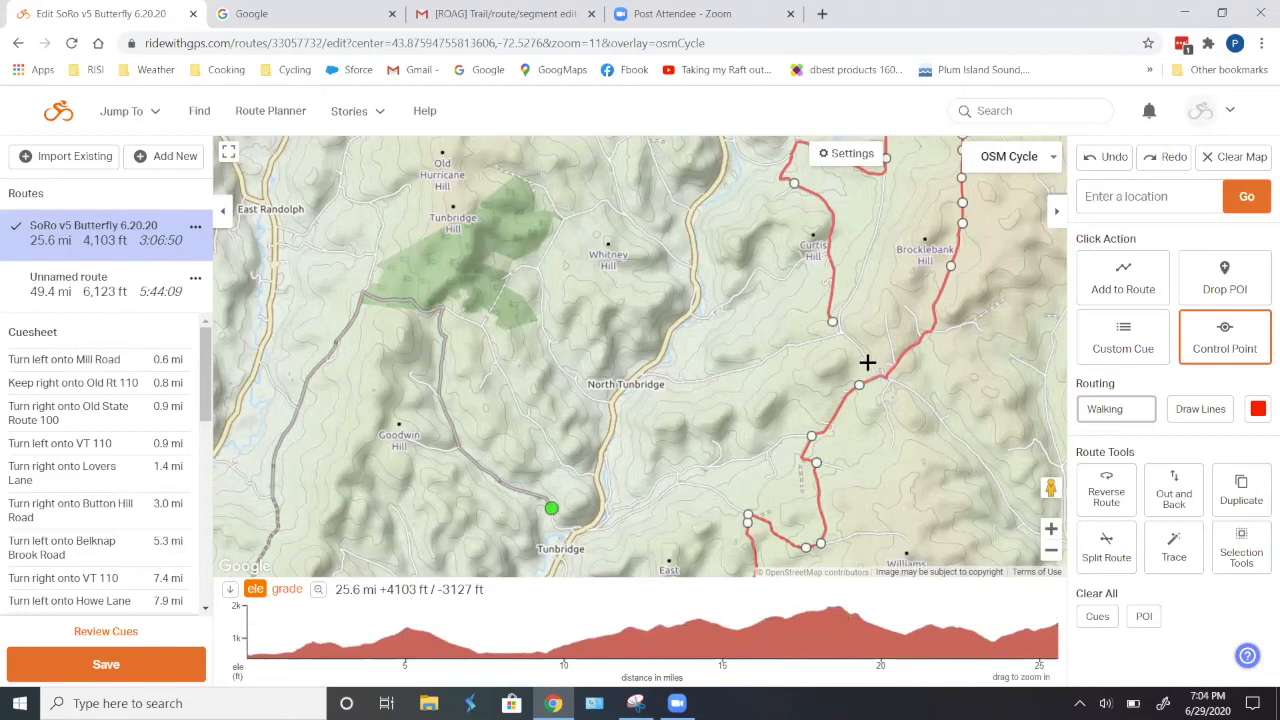
- Extend the route from the open end south of Curtis Hill along the existing roads past Drew Cemetery to the road southwest of East Hill
click(1110, 408)
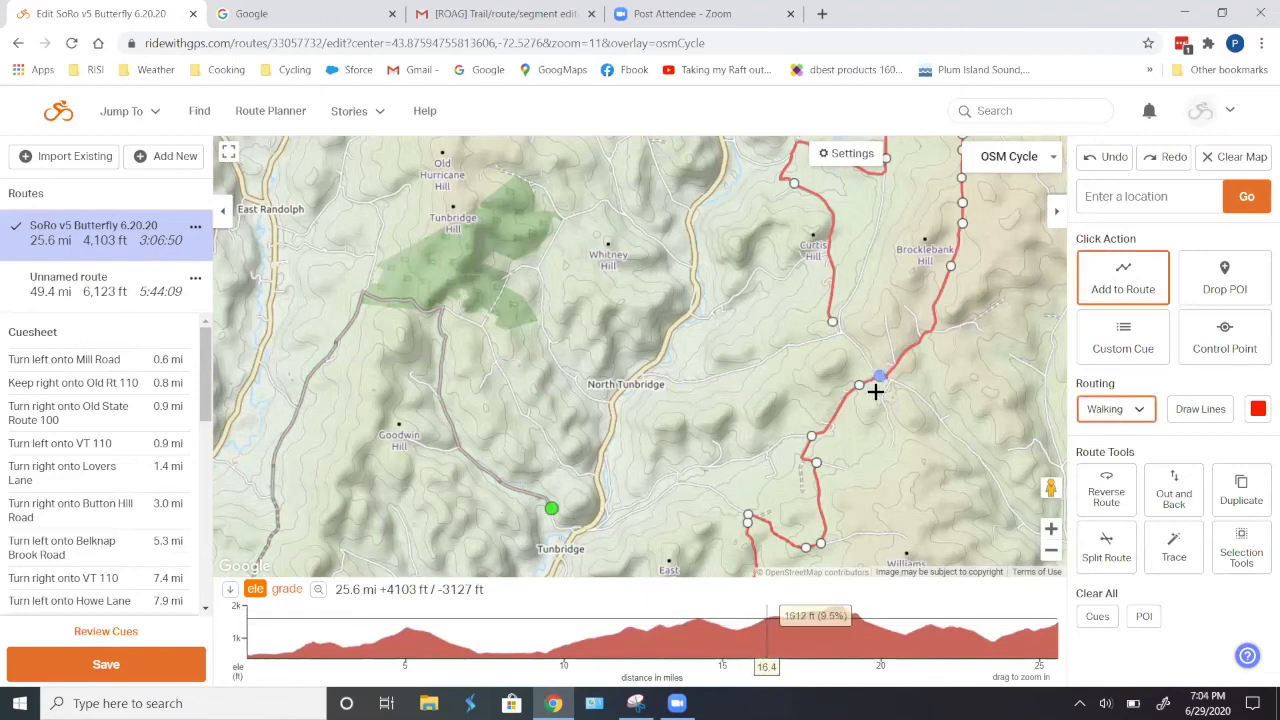
drag(872, 372, 867, 361)
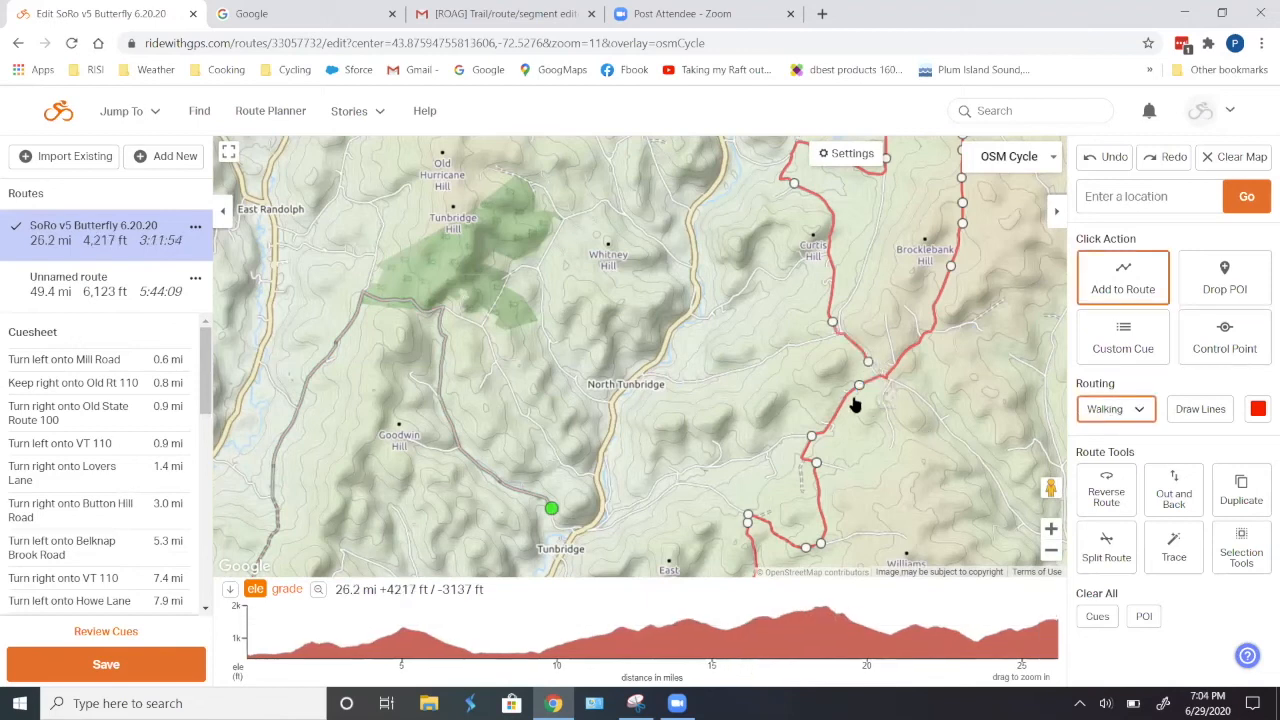
click(815, 490)
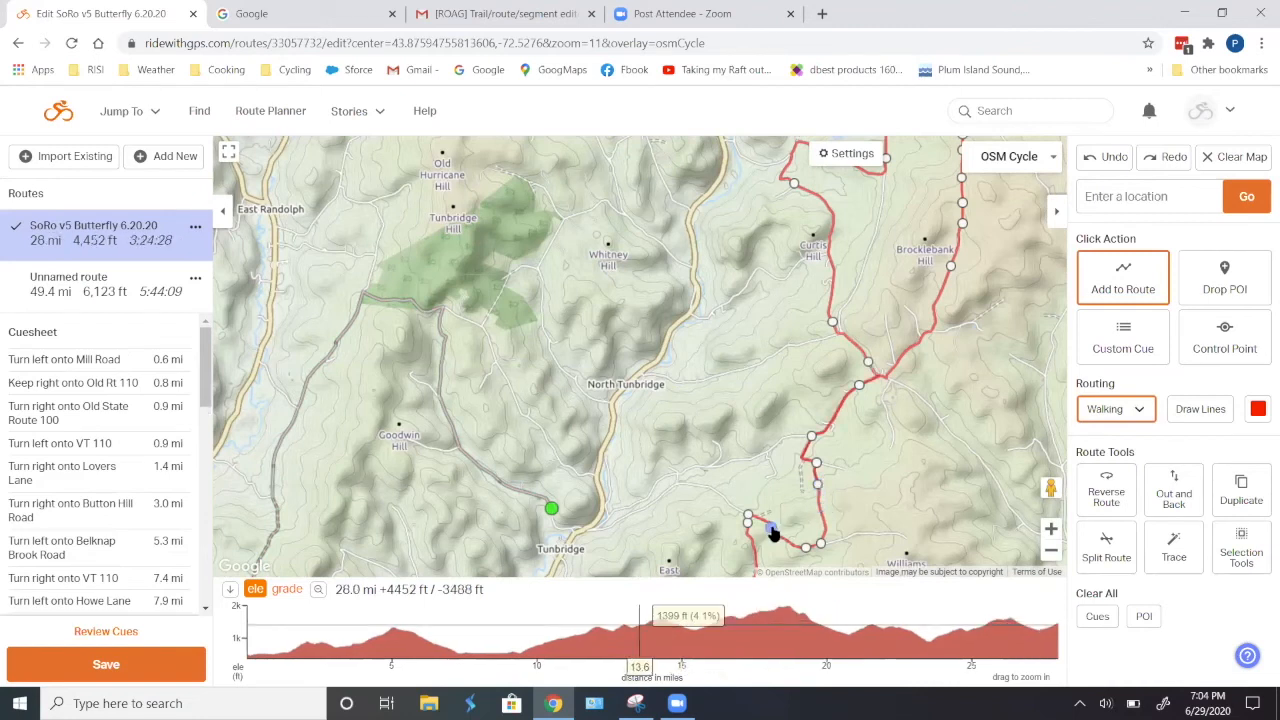
click(772, 531)
drag(882, 513, 1003, 288)
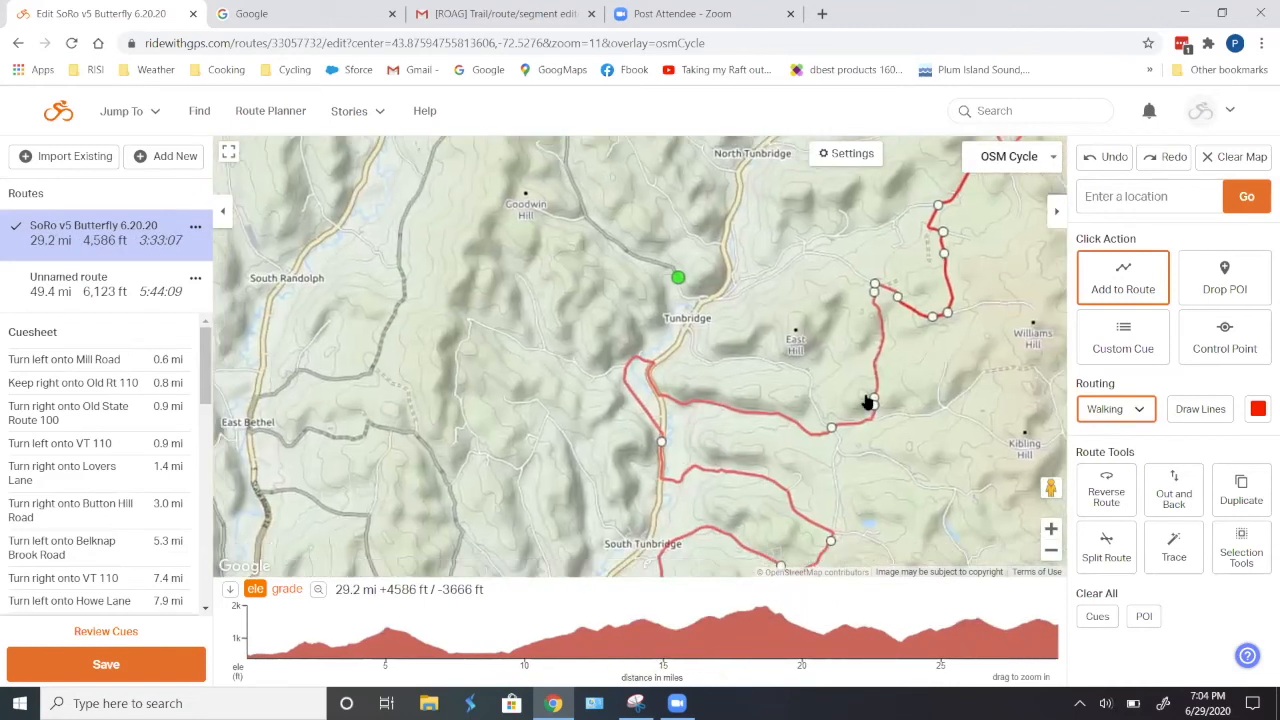
click(791, 423)
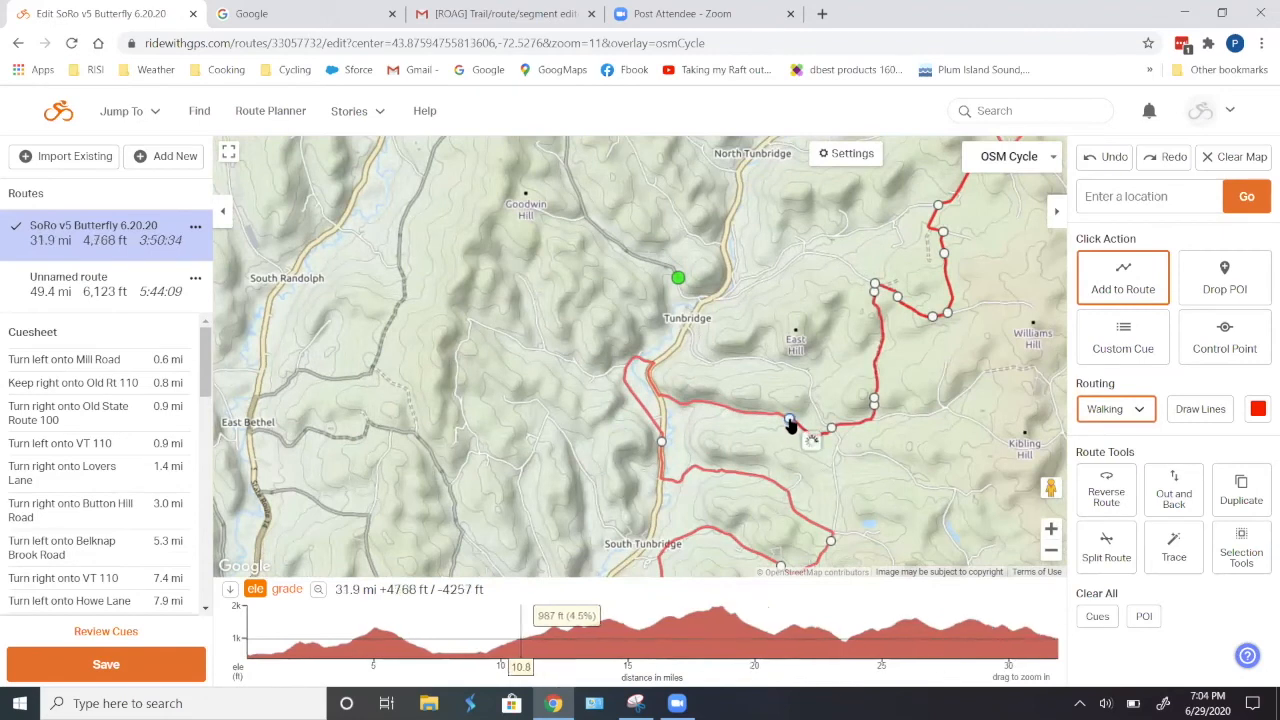
click(699, 404)
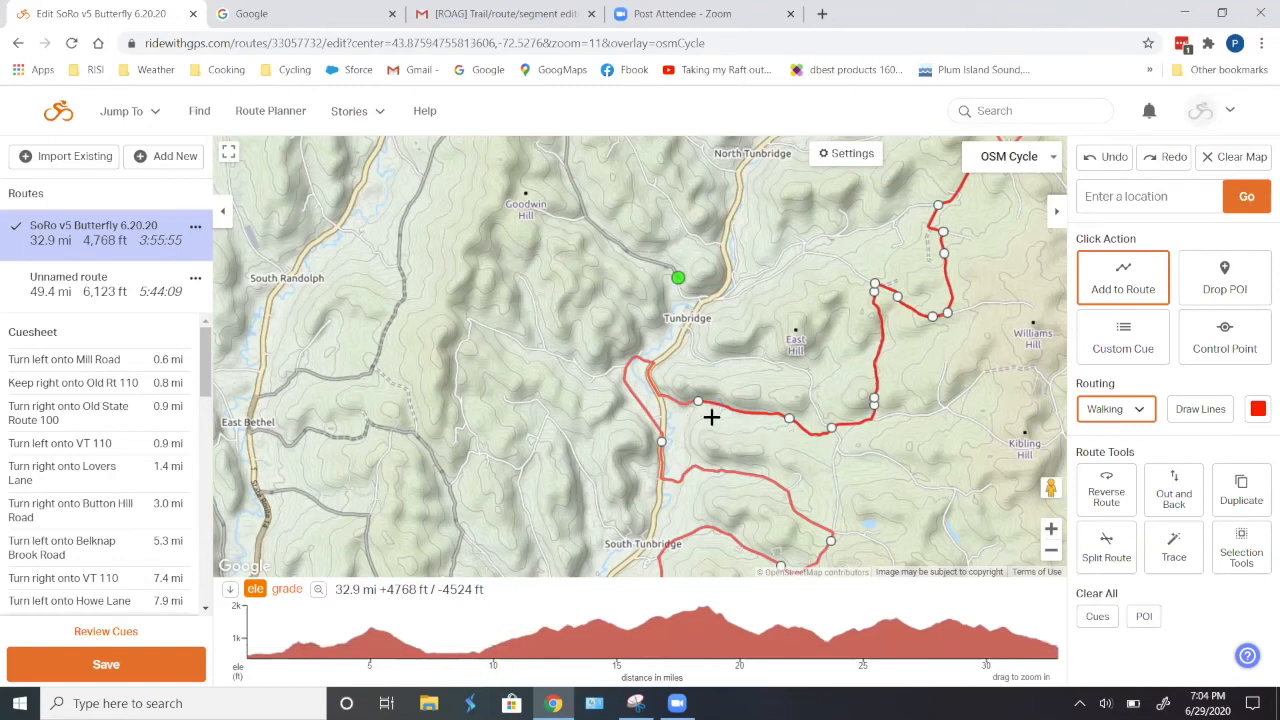
- Connect the extended route to the start of the unnamed route at Tunbridge, joining both into one route
drag(716, 337, 598, 411)
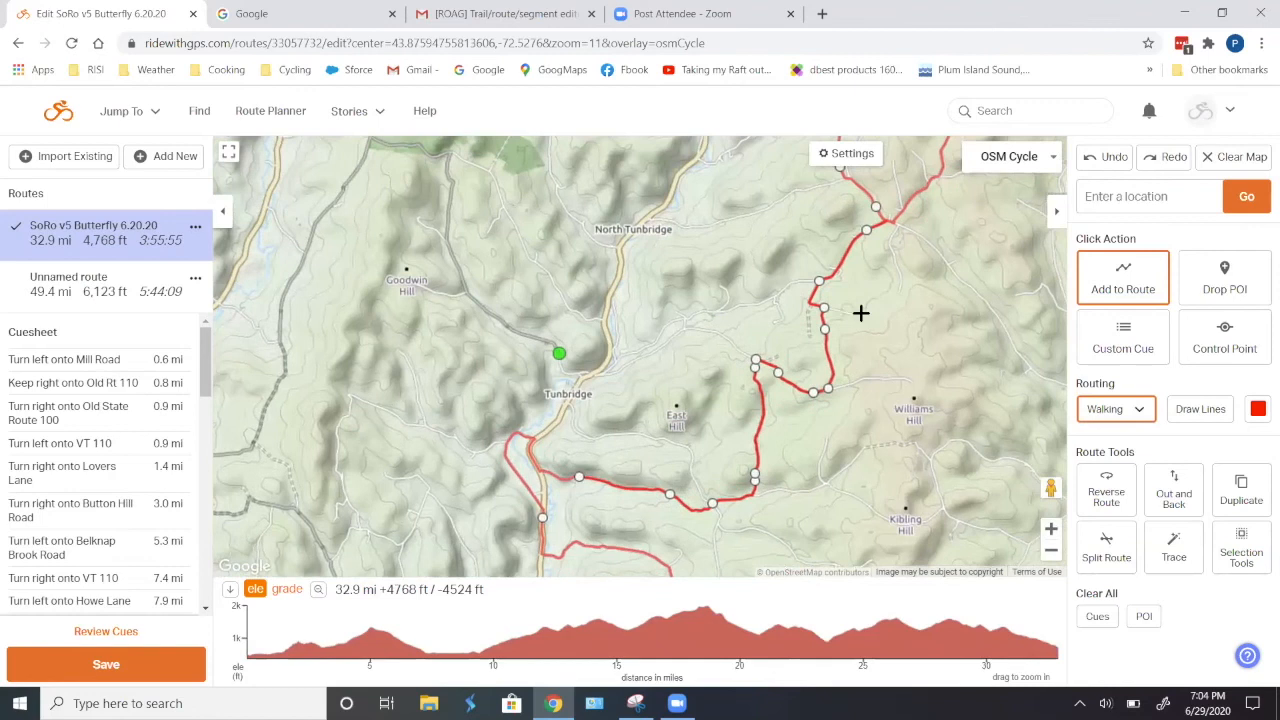
scroll(860, 312, down, 1)
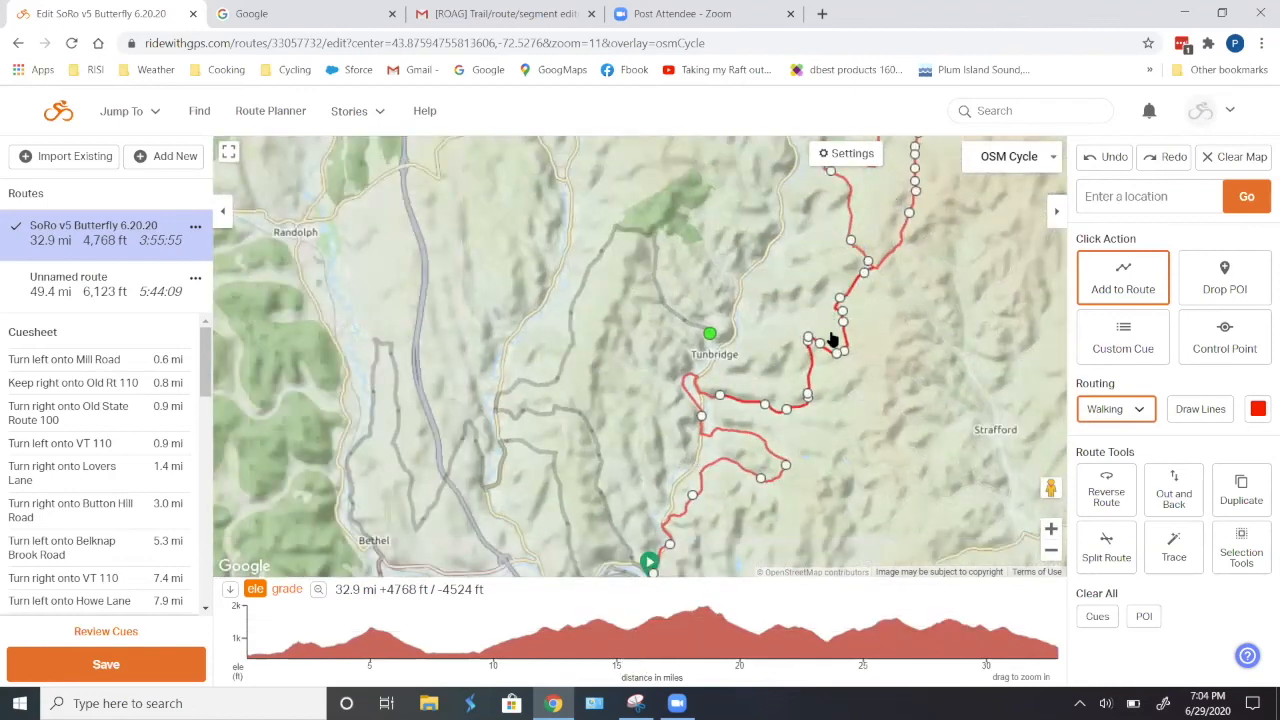
click(710, 337)
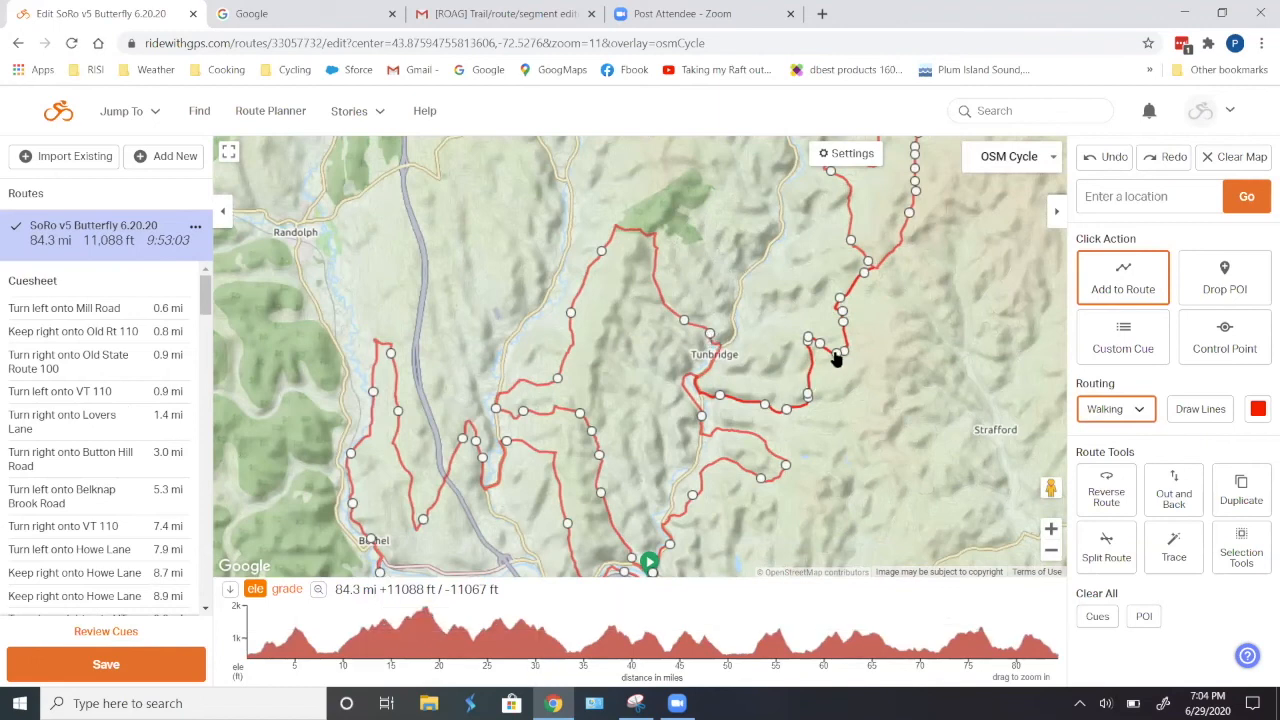
- Select the route section south of East Hill from about mile 30.2 to mile 32.5 on the elevation profile and delete it
scroll(834, 357, up, 2)
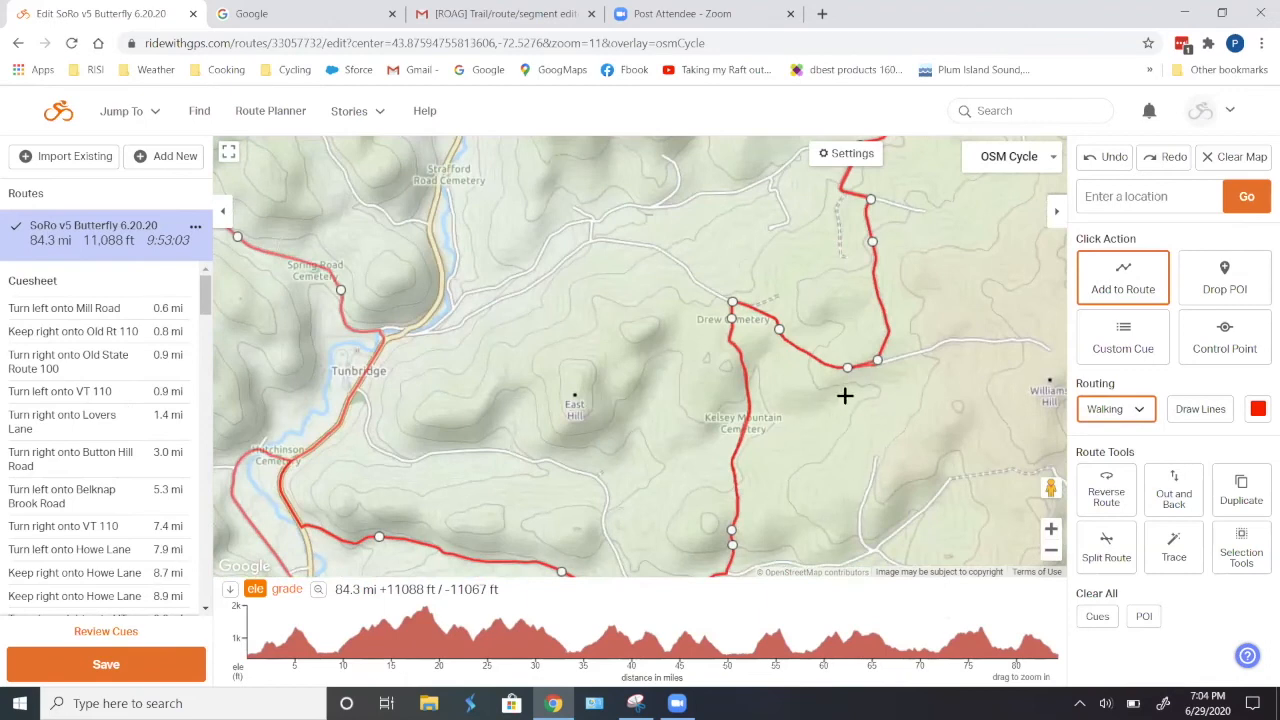
scroll(873, 420, down, 1)
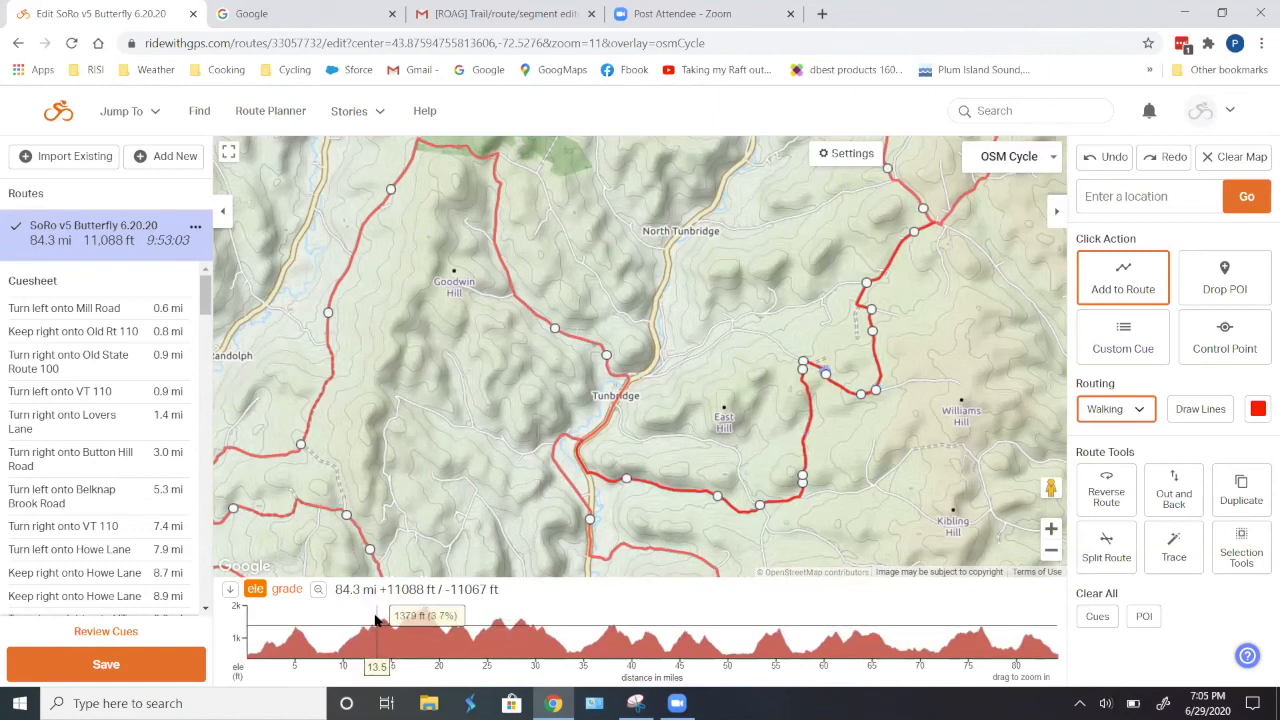
drag(867, 522, 777, 280)
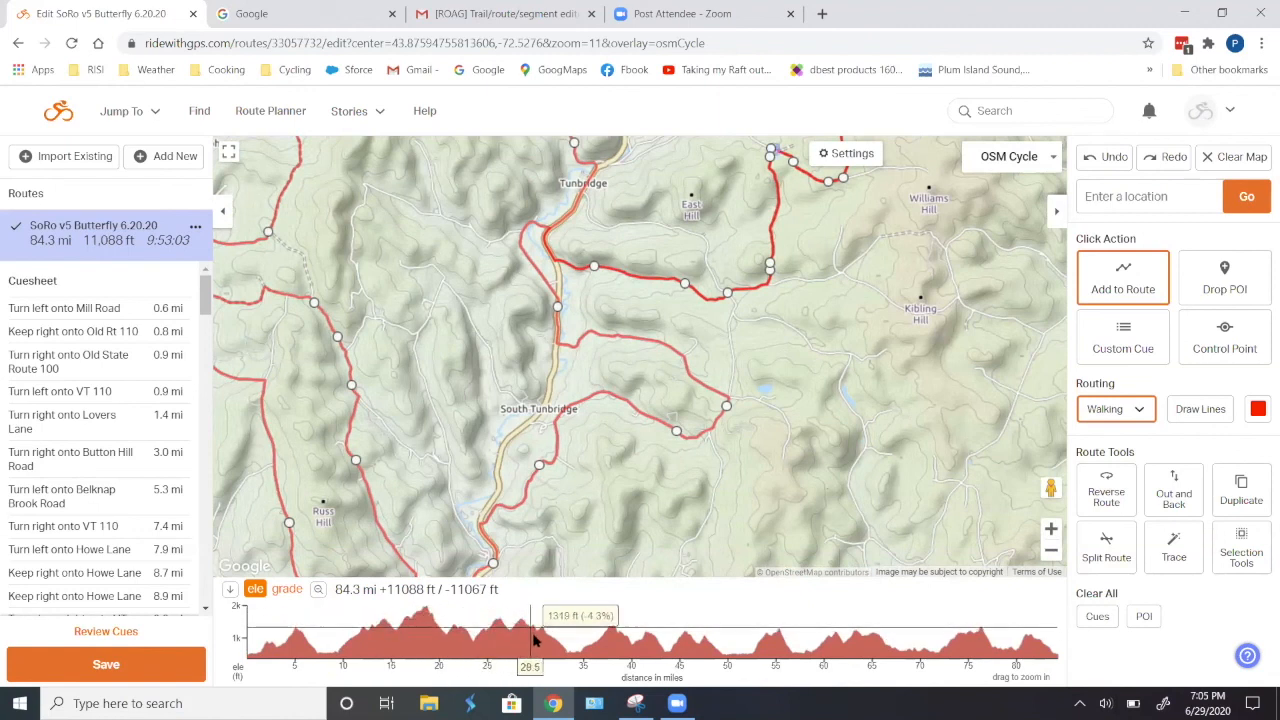
drag(538, 640, 557, 643)
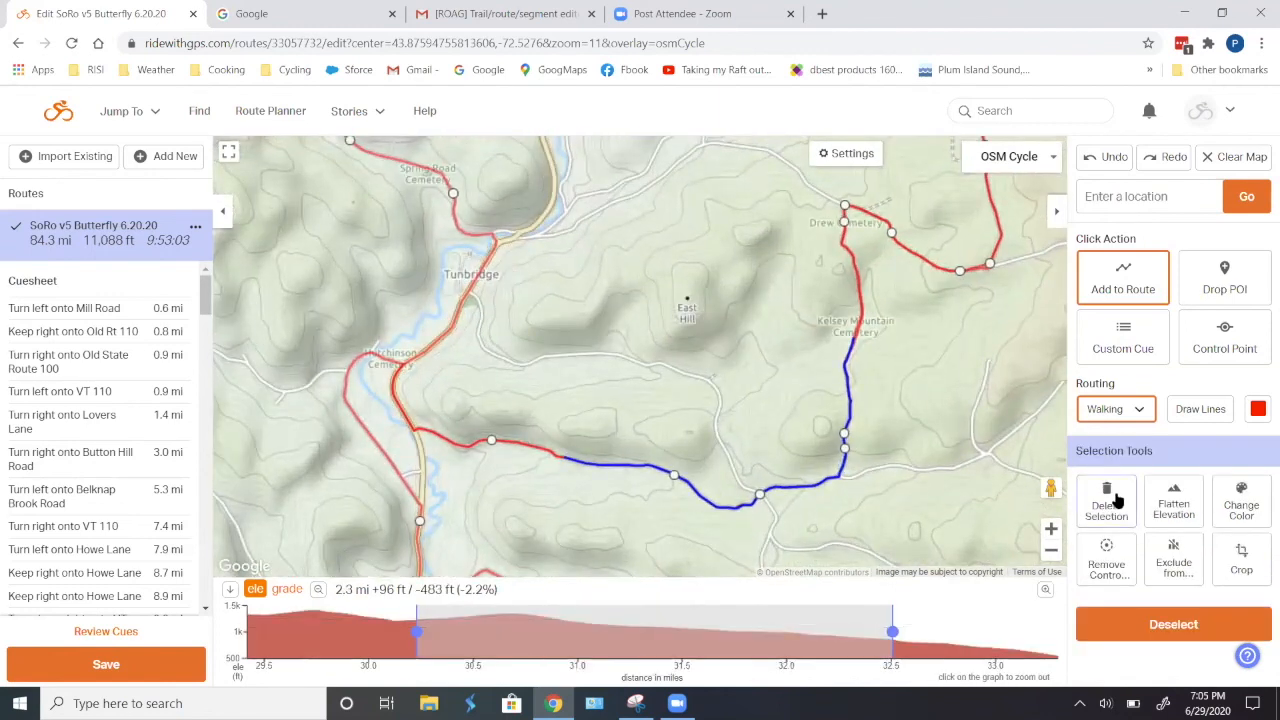
click(1112, 502)
- Extend the route from south of East Hill southeast, along the roads southwest of Kibling Hill and farther south
click(880, 555)
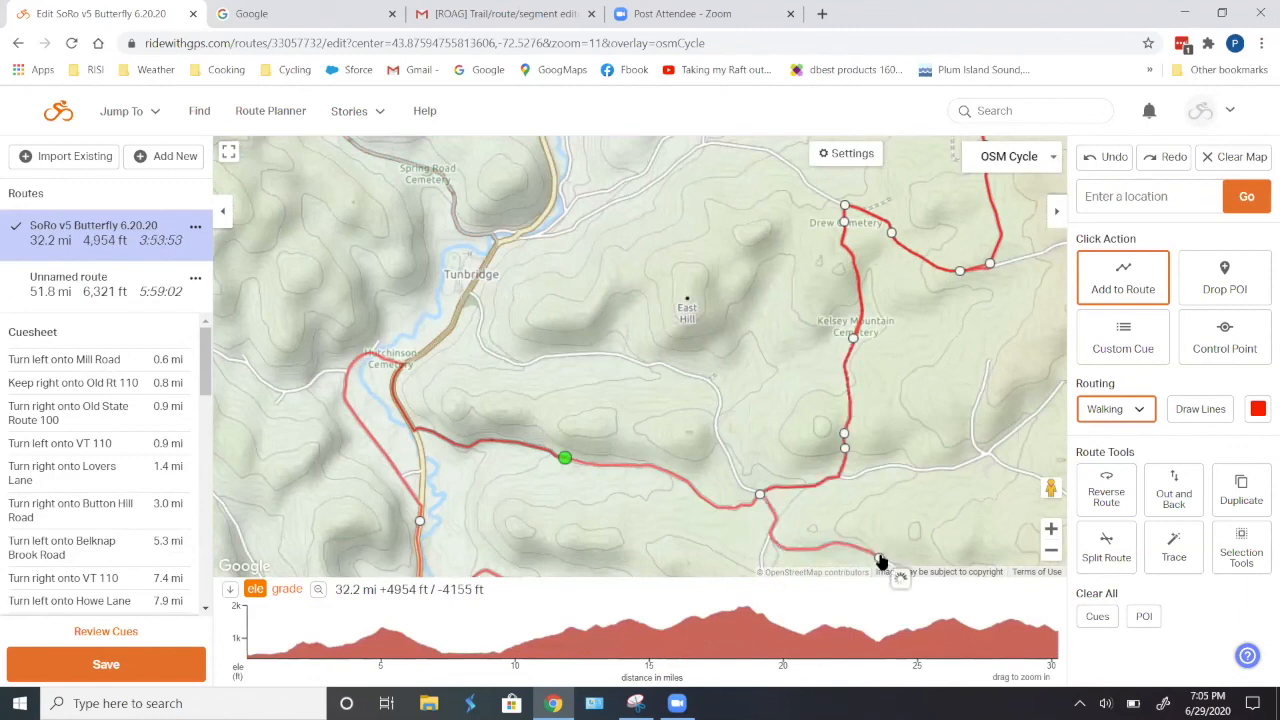
drag(957, 538, 946, 257)
drag(910, 329, 853, 450)
scroll(886, 432, down, 1)
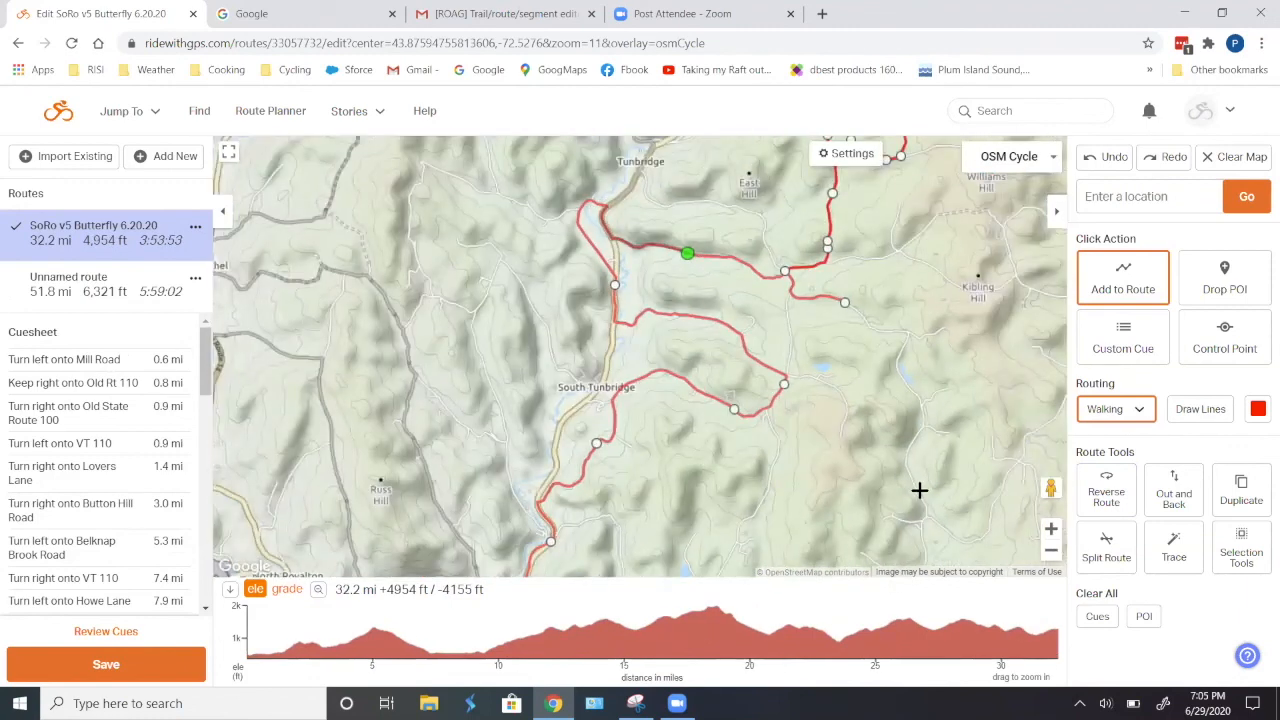
click(919, 490)
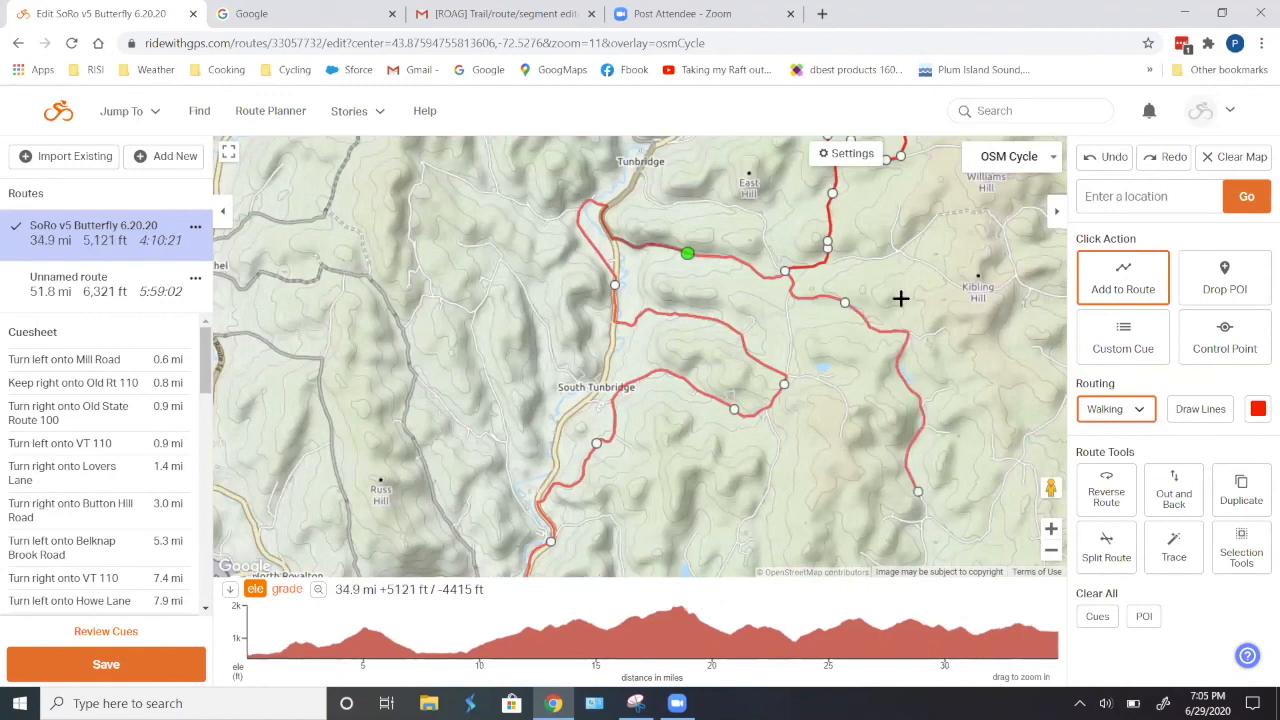